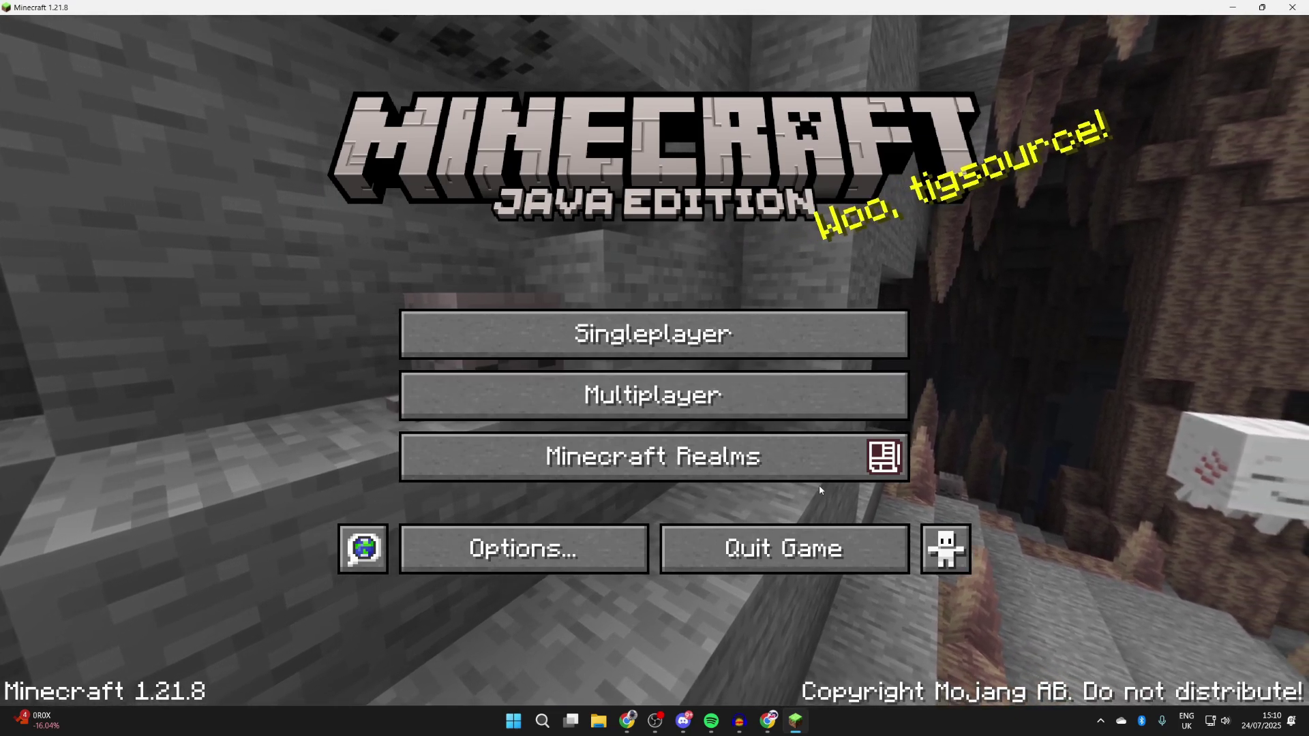
Quit Minecraft from the 1.21.8 title screen and launch the web browser.
click(784, 549)
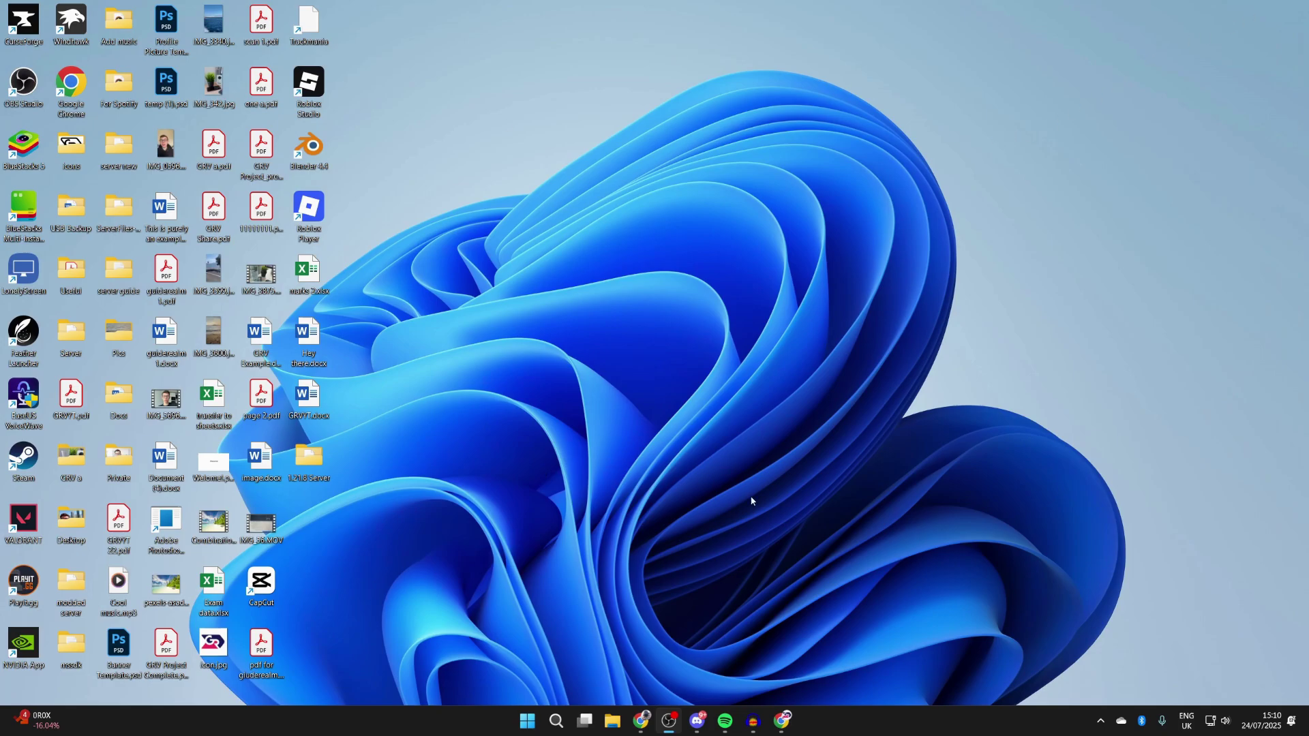
click(790, 716)
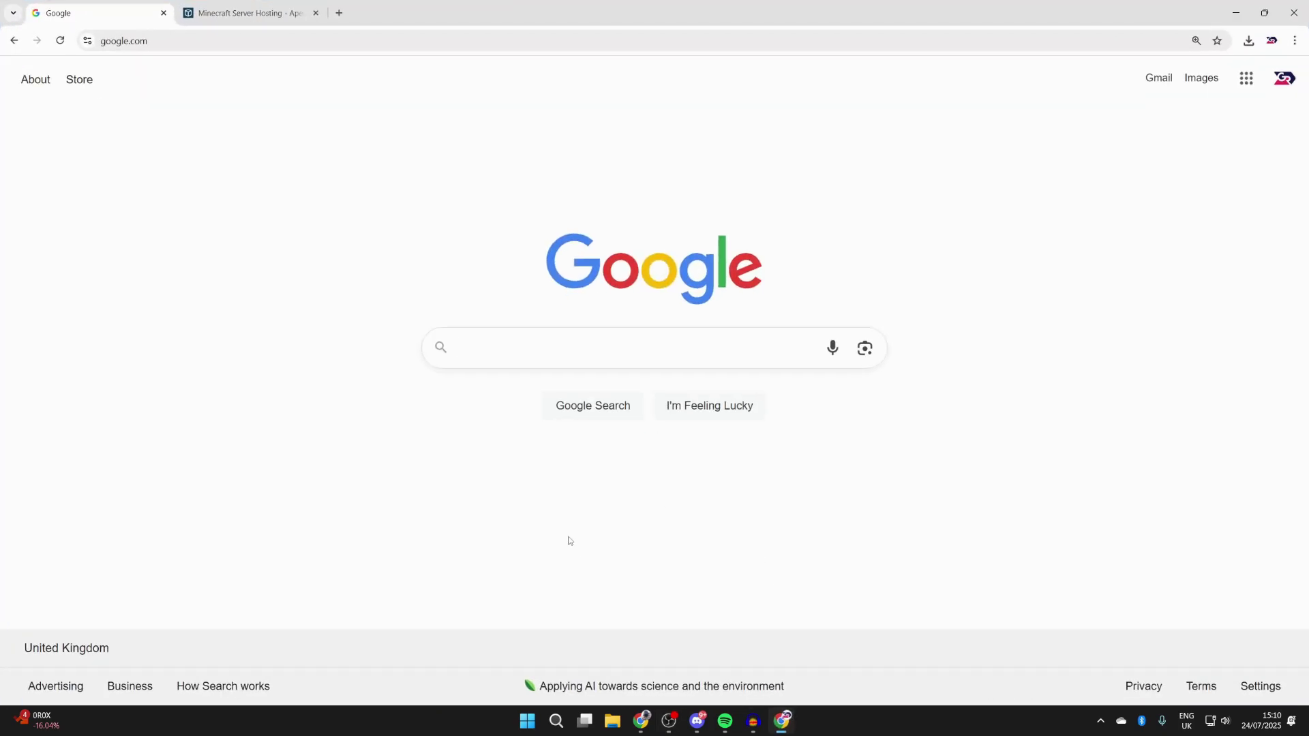
Search 'minecraft forge' and download forge-1.21.8-58.0.1-installer.jar from Forge Files, skipping the ad.
text(minecraft)
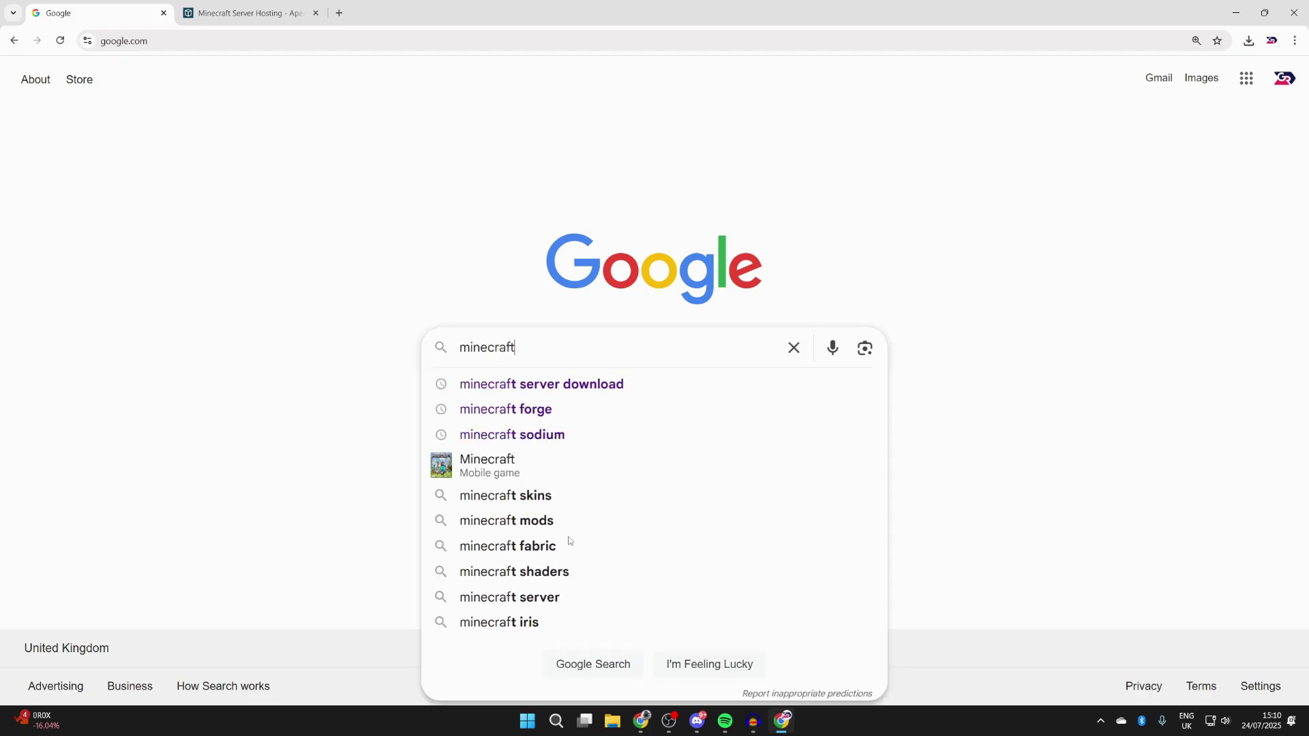
text( forge)
key(Return)
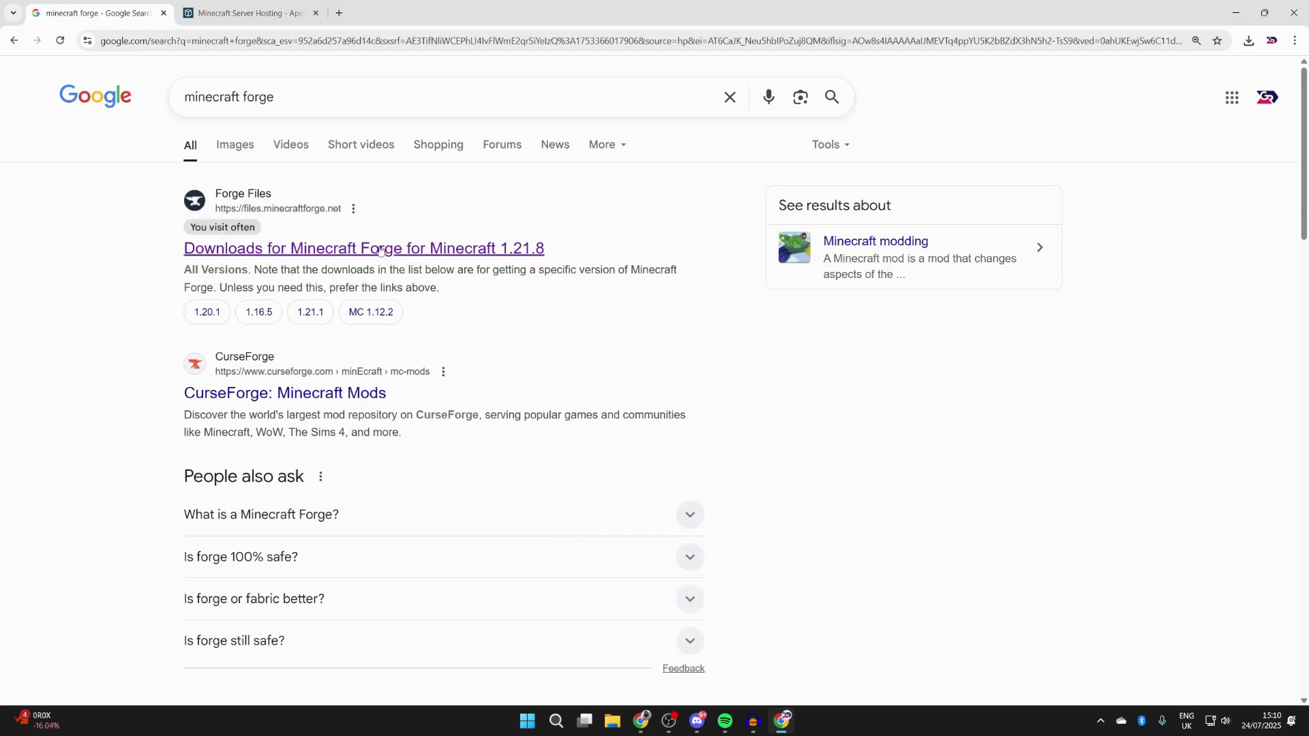
click(368, 257)
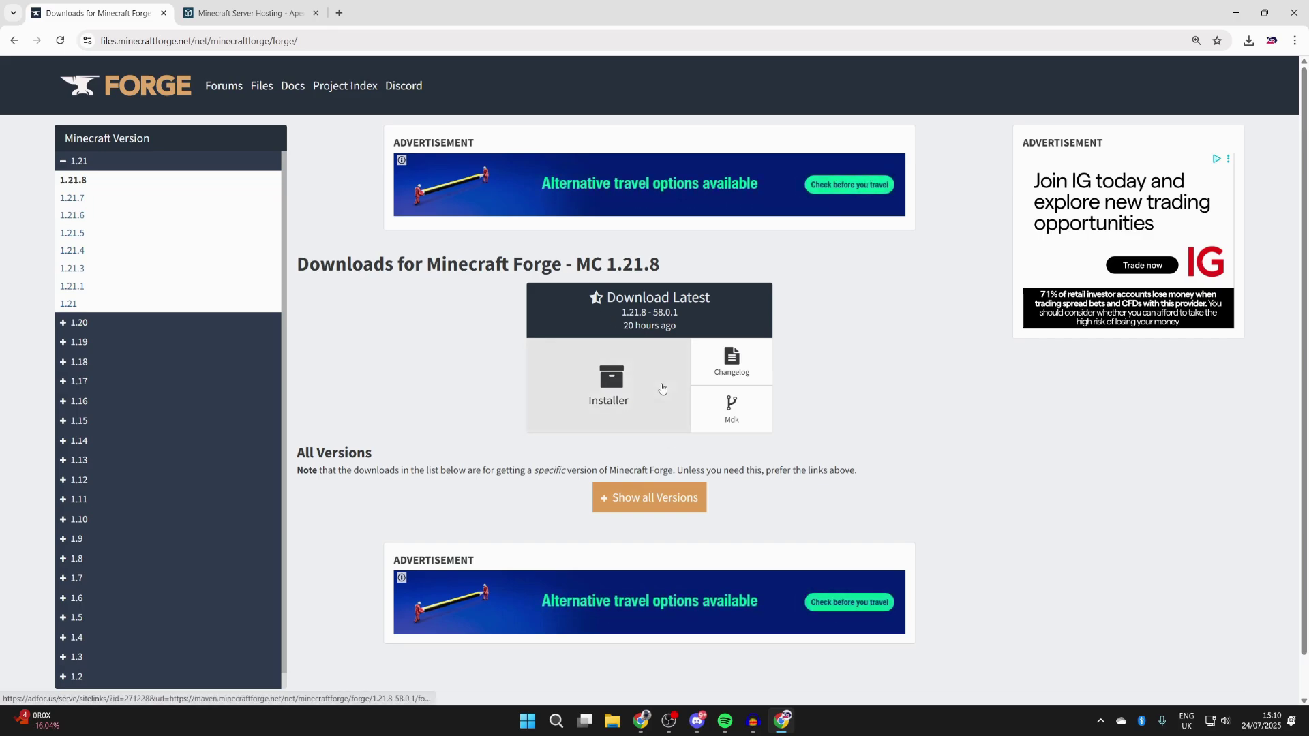
click(626, 398)
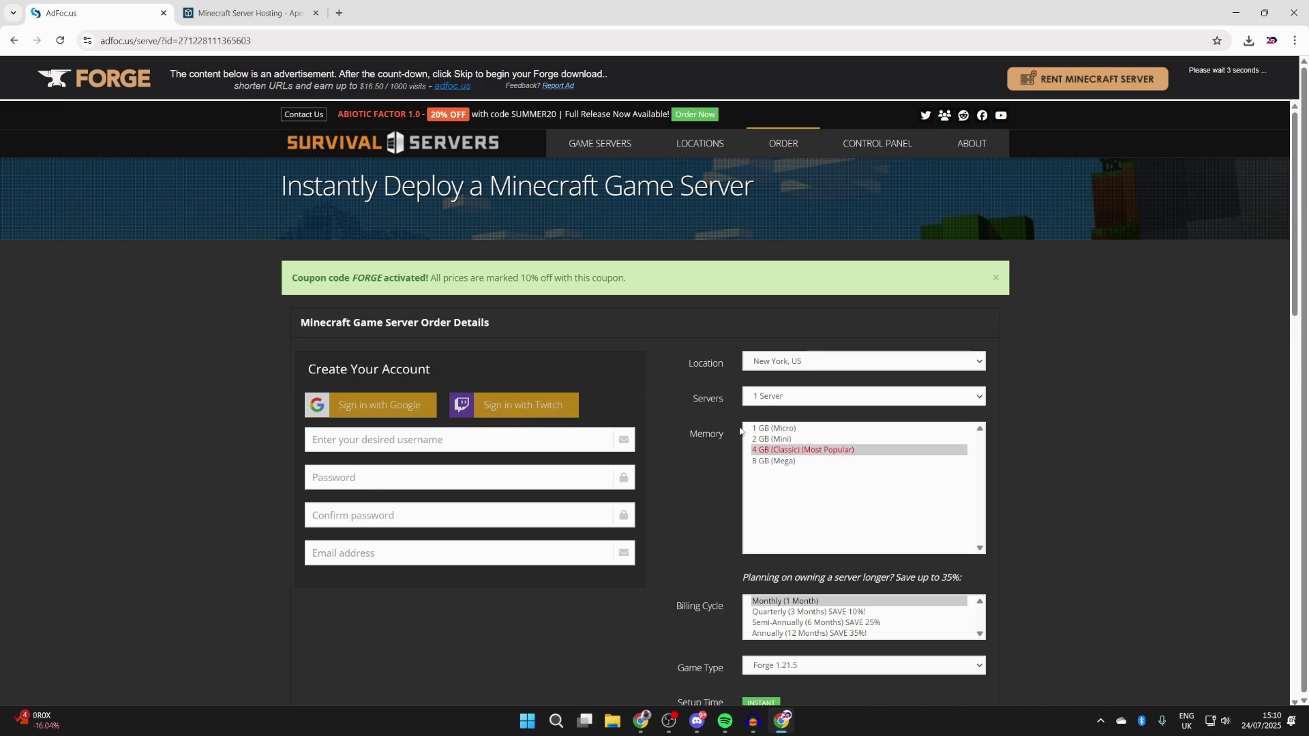
click(1218, 80)
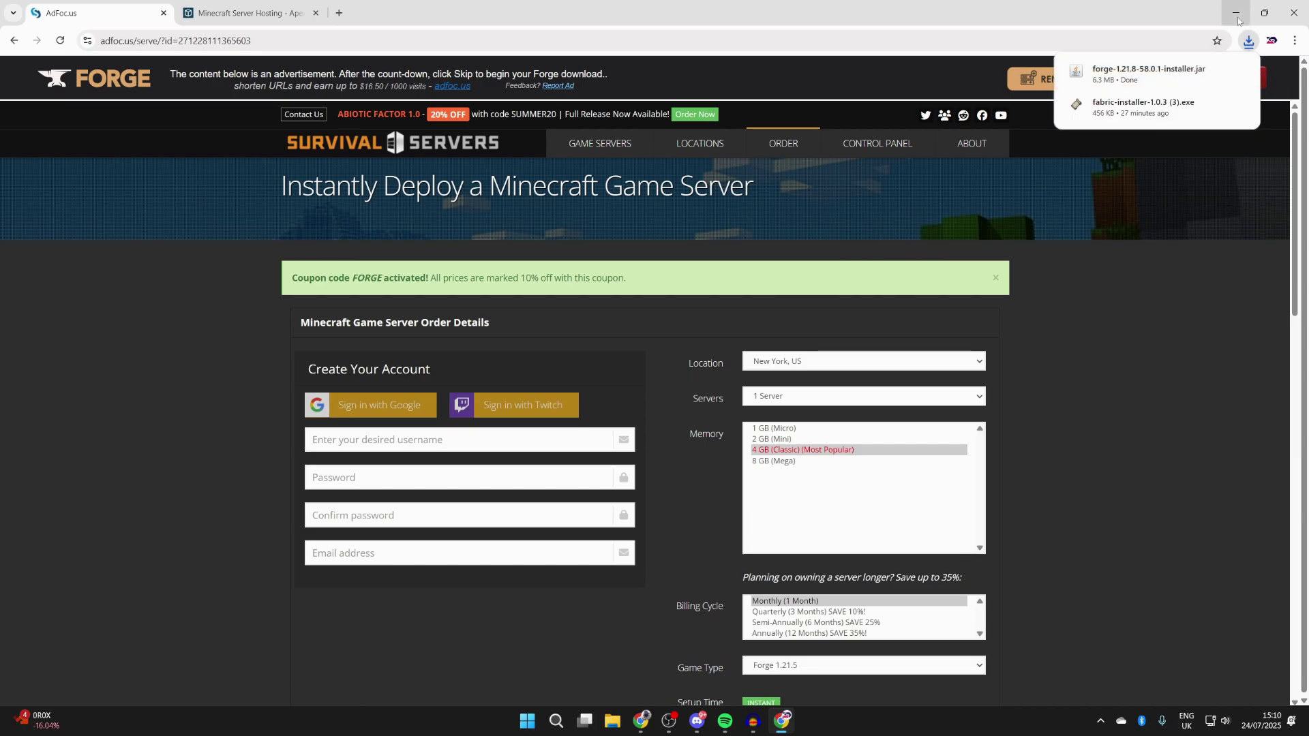
click(13, 41)
Search 'java' and download the desktop Java runtime from java.com.
click(14, 41)
triple_click(263, 96)
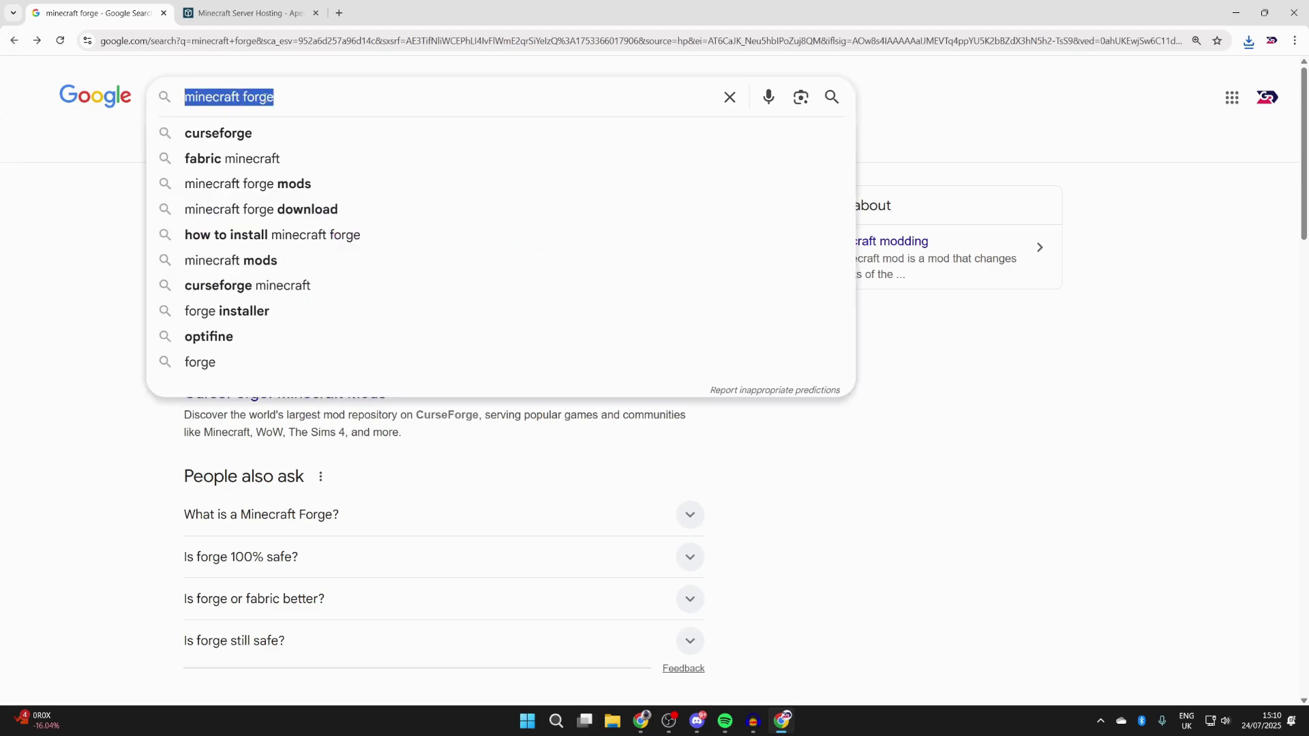
text(java)
key(Return)
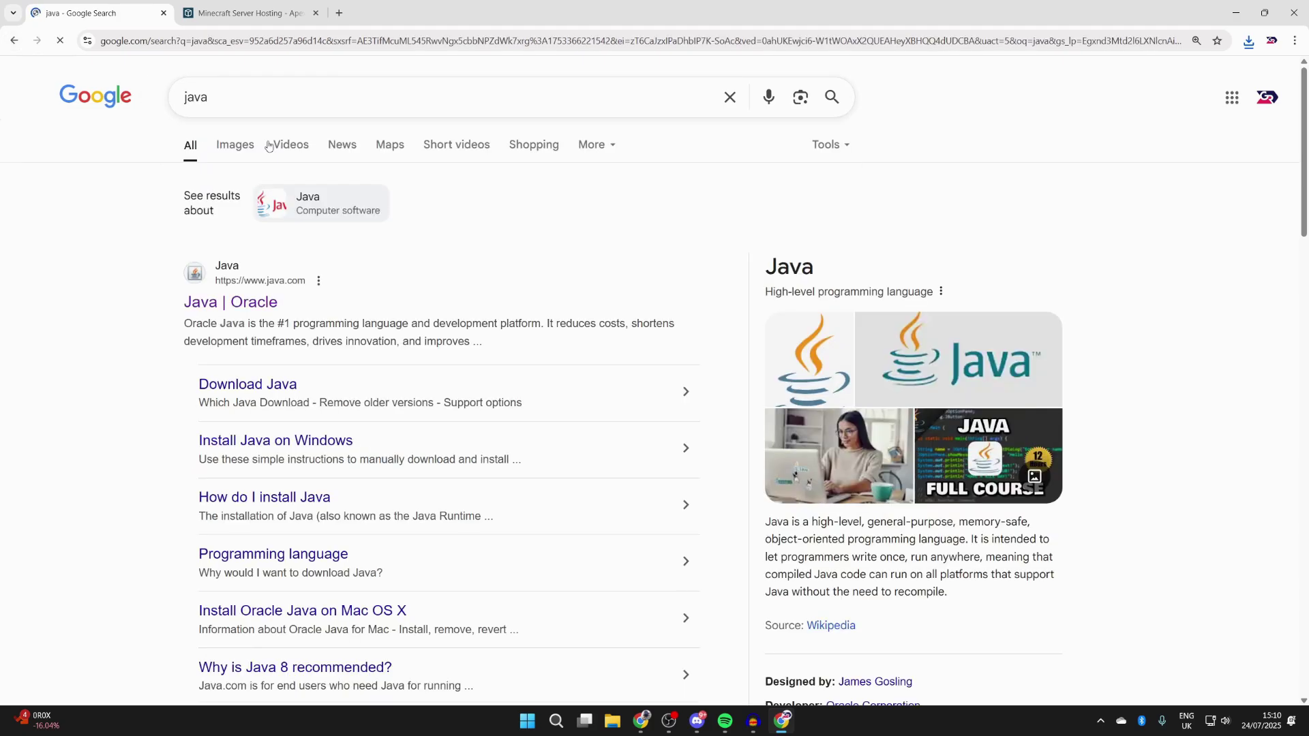
click(279, 305)
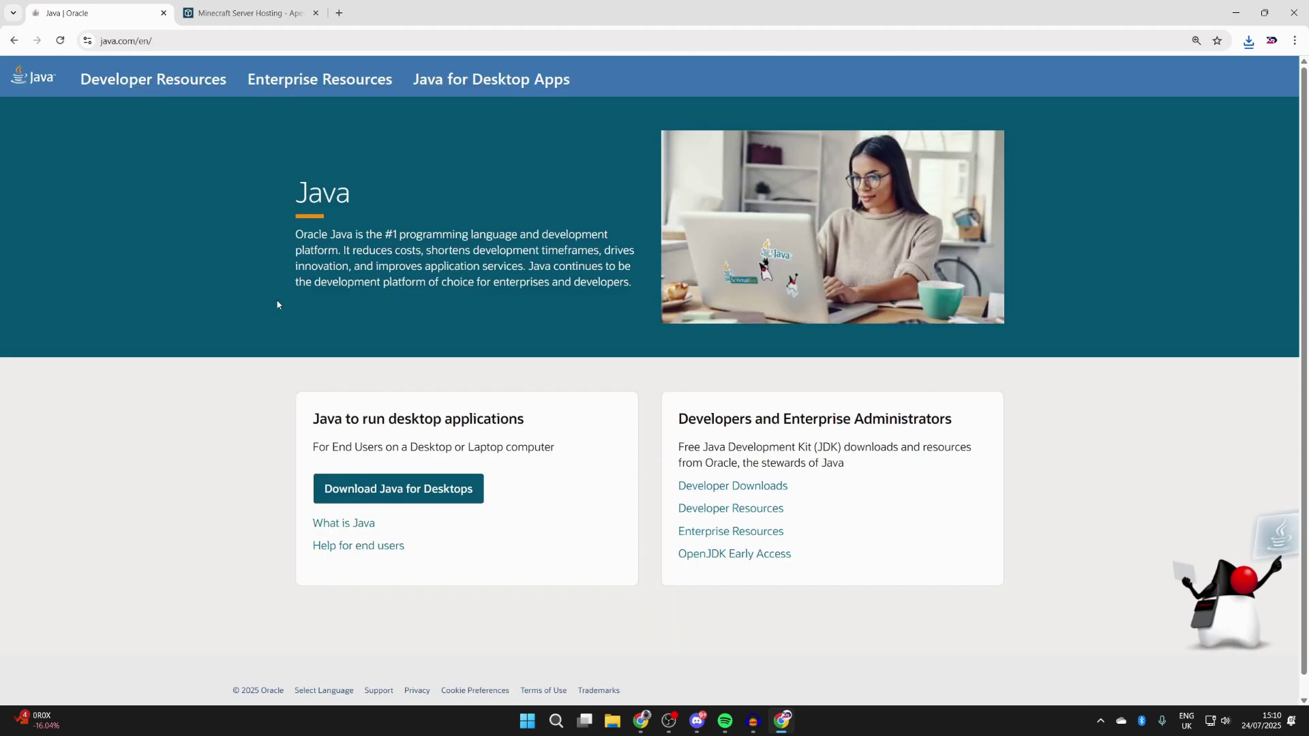
click(409, 487)
click(795, 508)
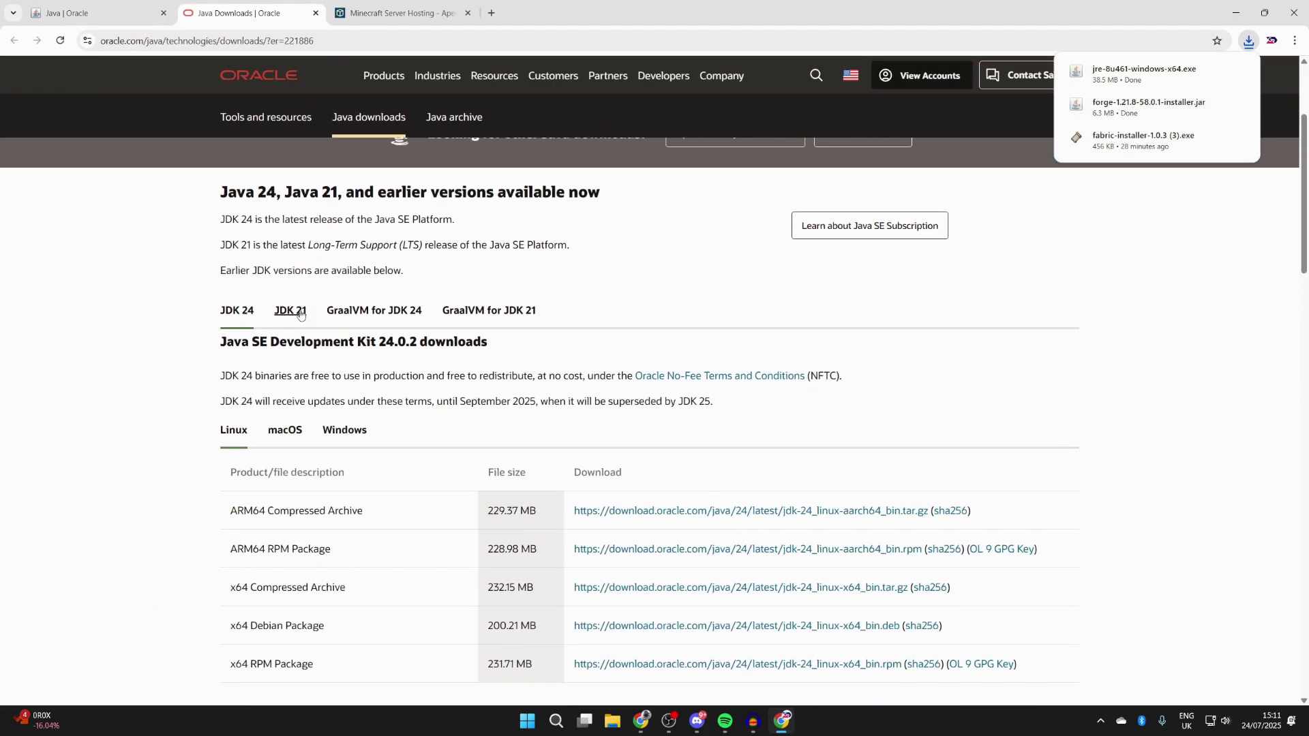
Download the JDK 21 Windows x64 installer .exe from Oracle.
click(291, 312)
scroll(300, 327, down, 1)
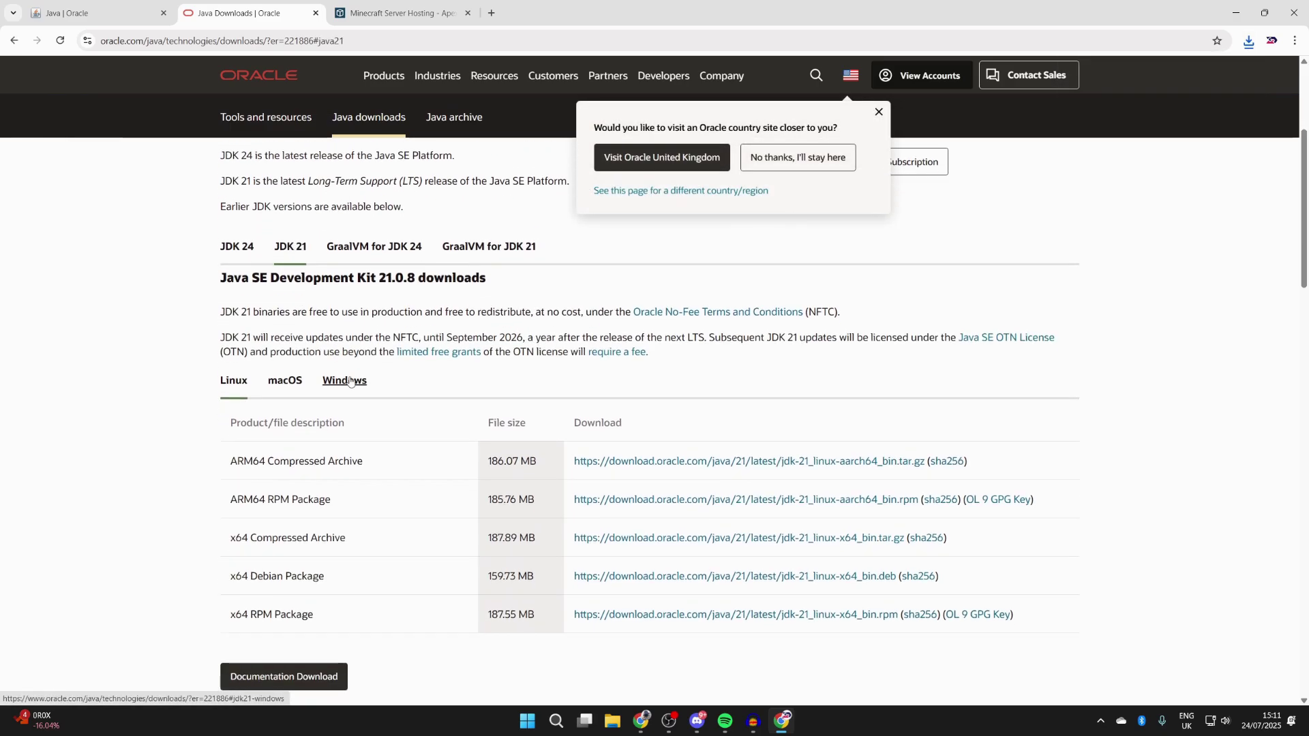
click(346, 382)
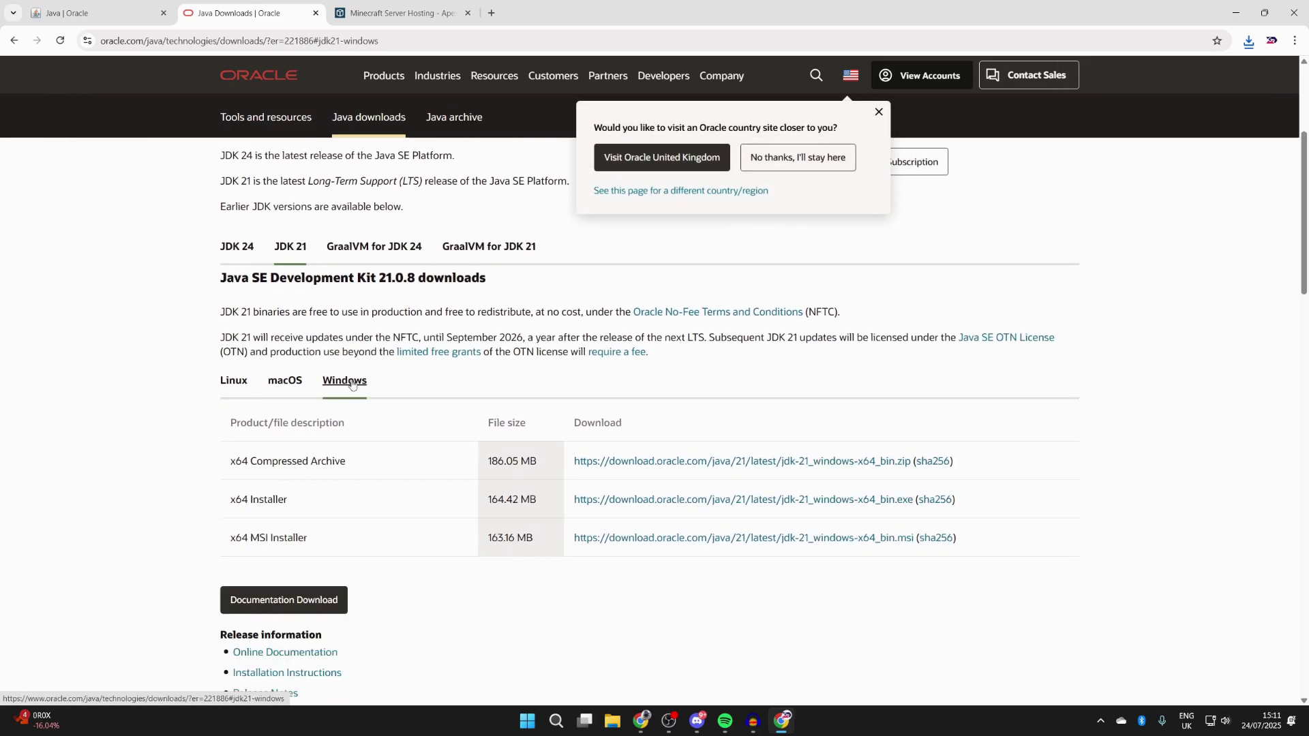
click(600, 503)
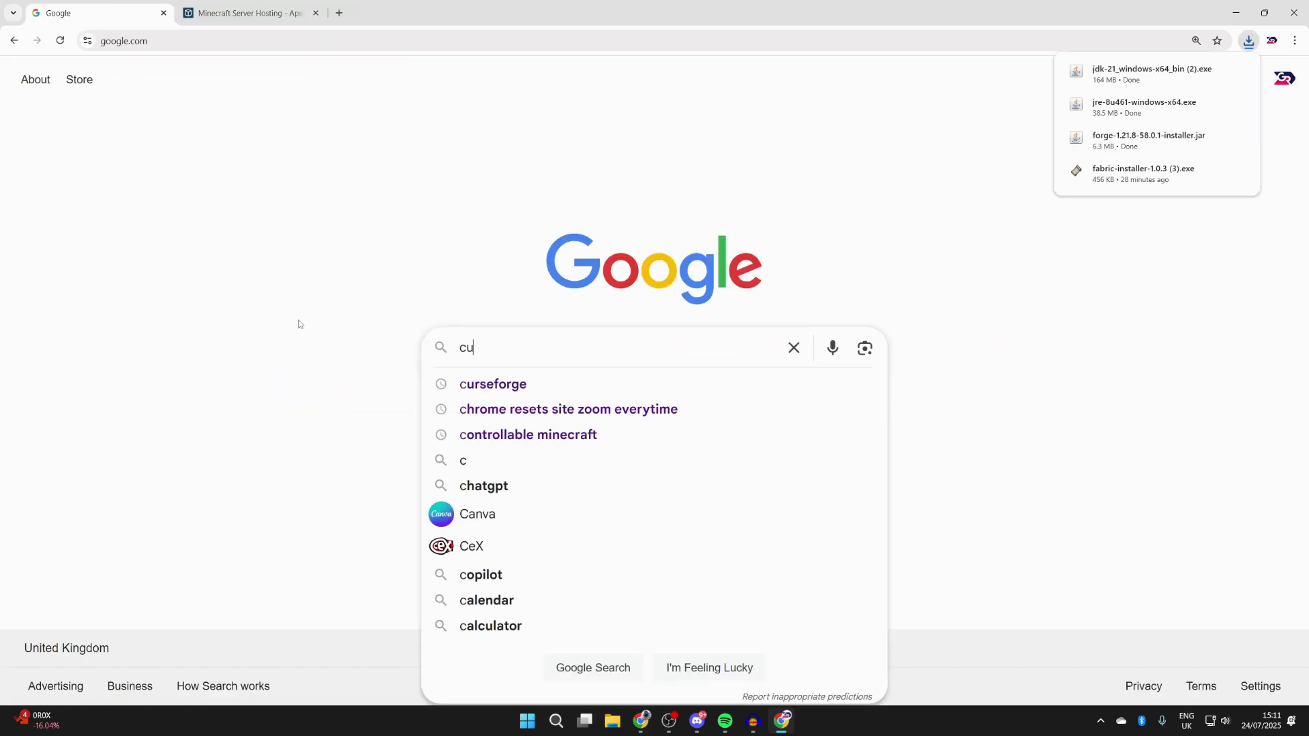
Search 'curseforge' and browse its Minecraft mods filtered to game version 1.21.8 and Forge.
text(rse)
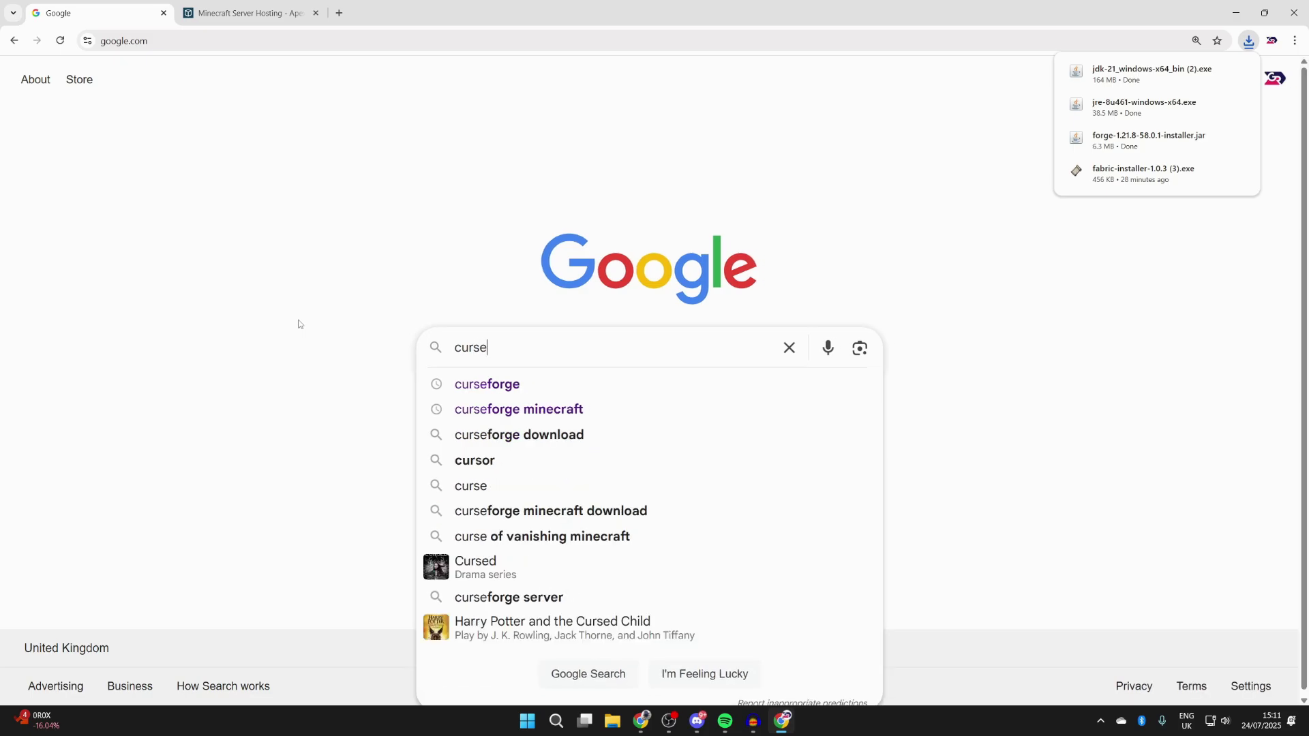
text(forge)
key(Return)
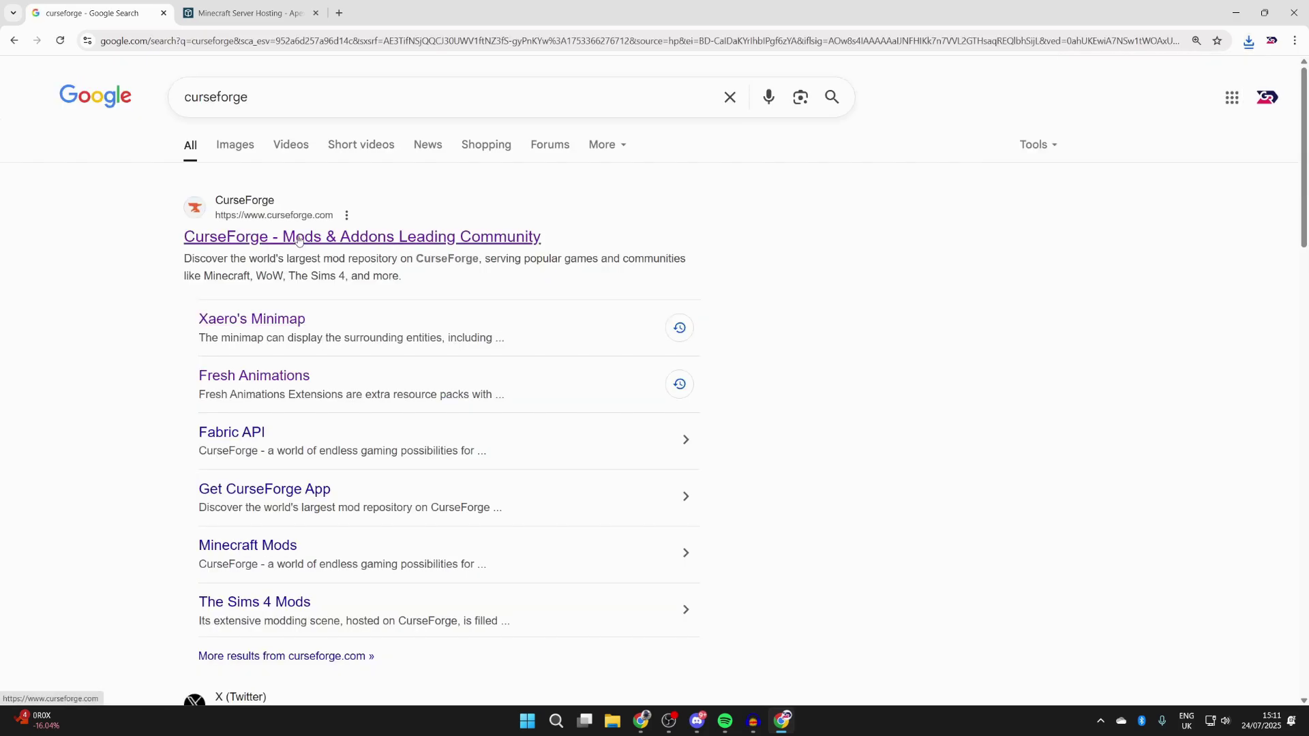
click(304, 239)
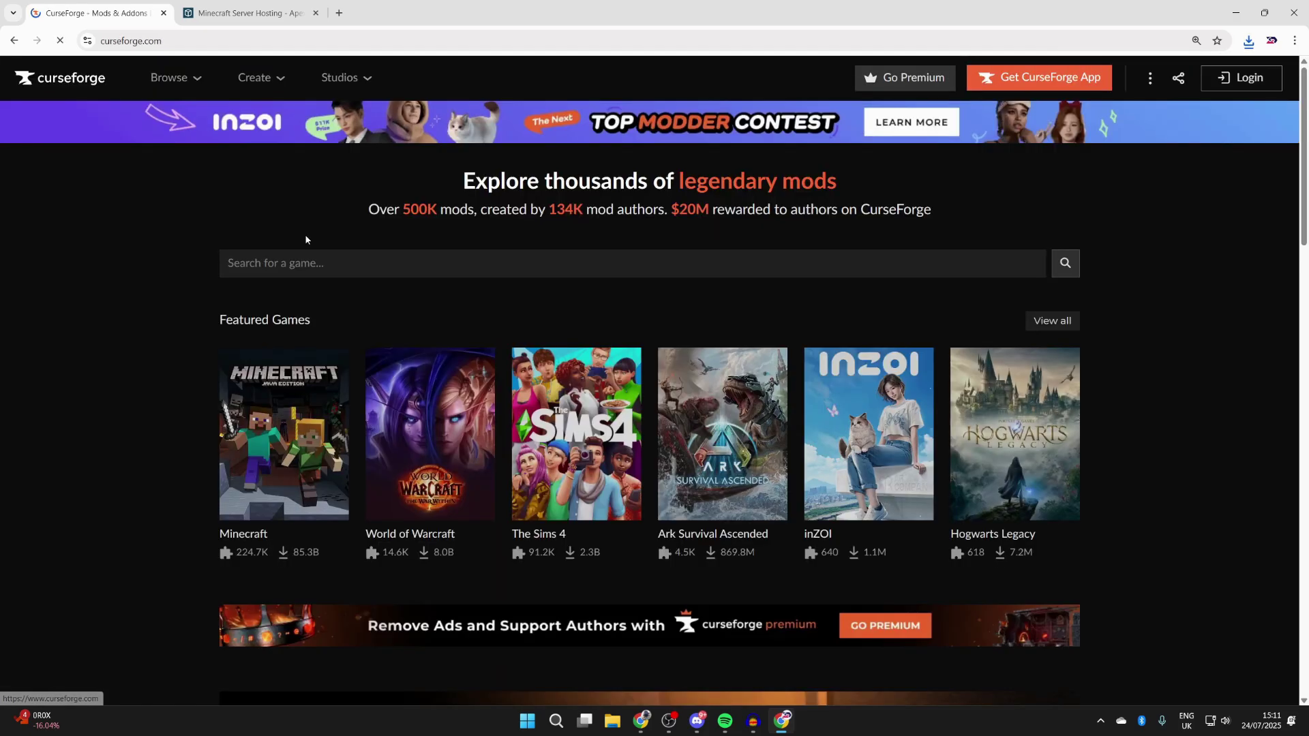
click(290, 427)
click(329, 287)
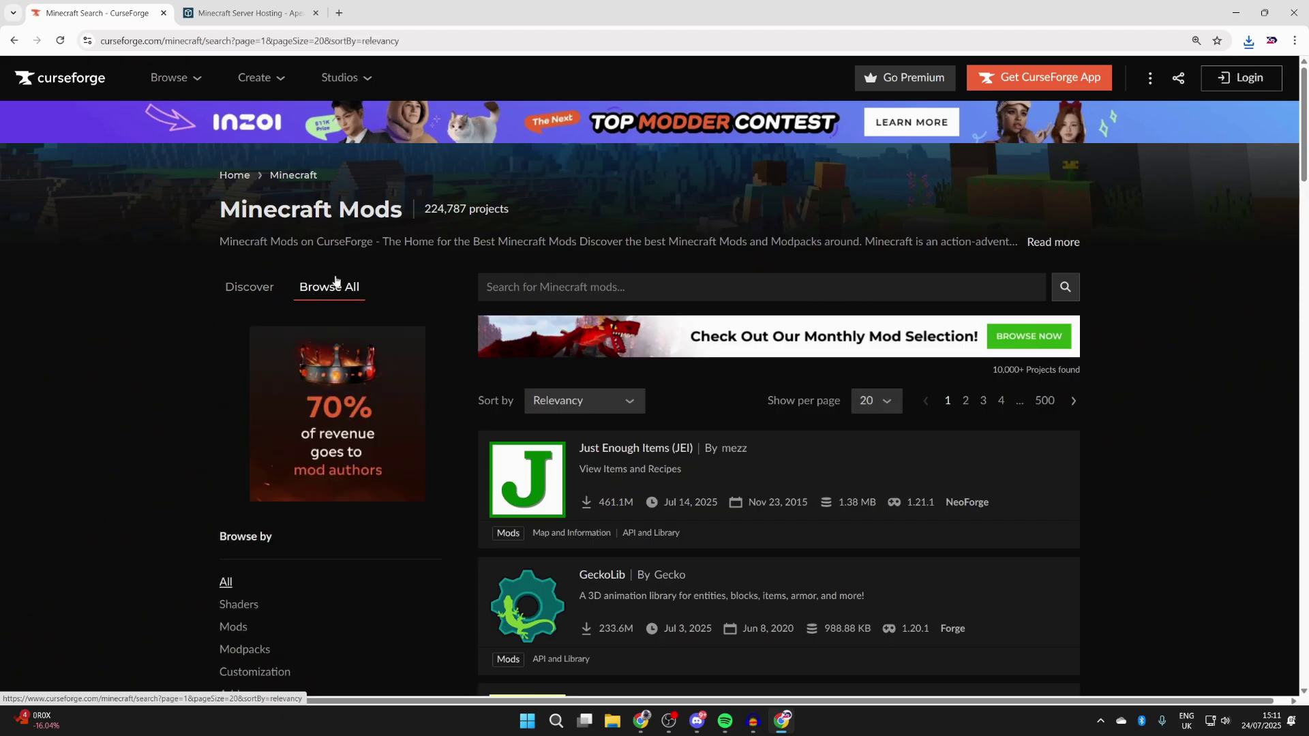
scroll(334, 279, down, 3)
scroll(334, 280, down, 6)
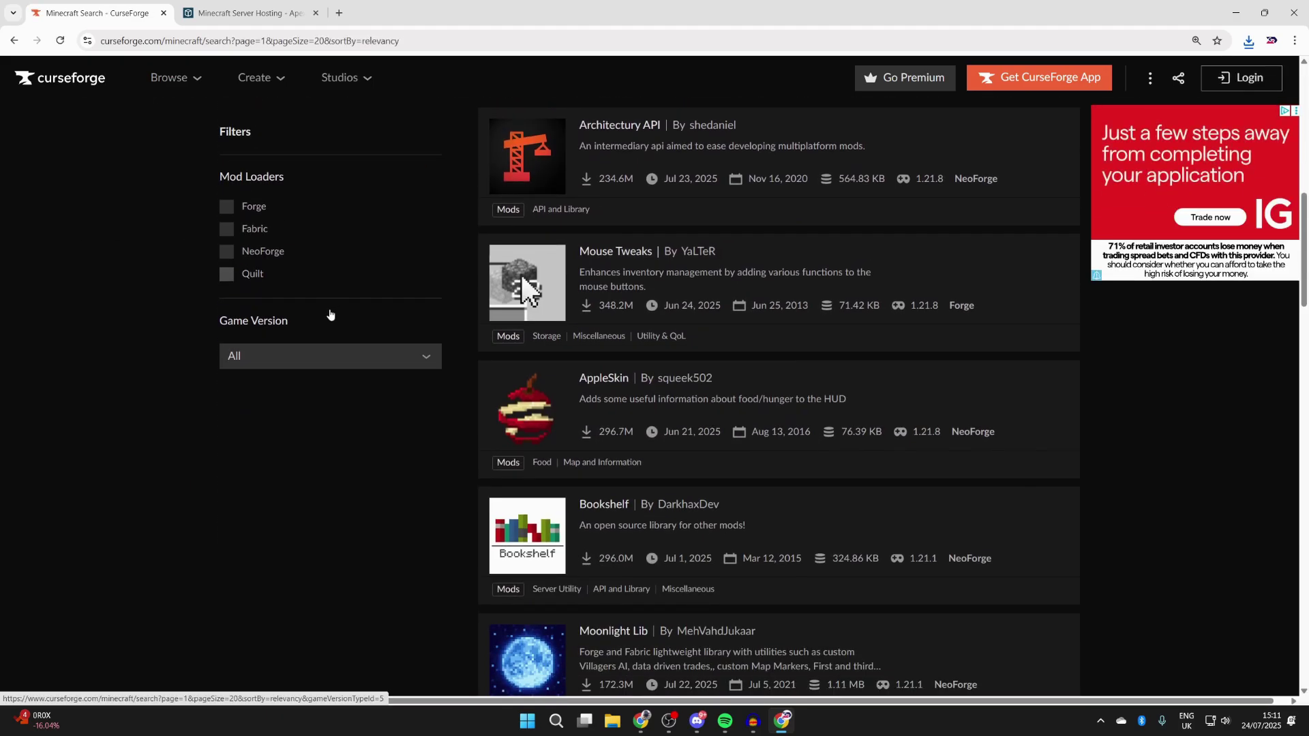
click(278, 360)
click(255, 381)
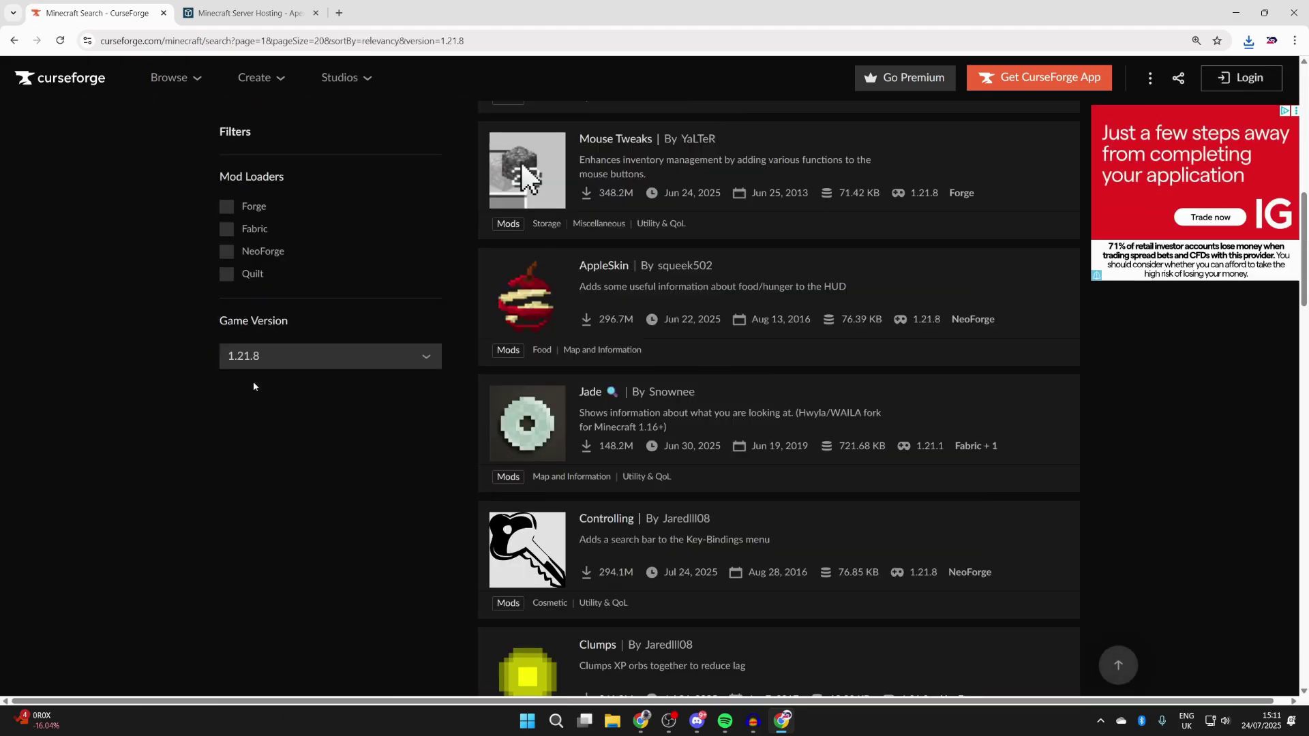
click(230, 211)
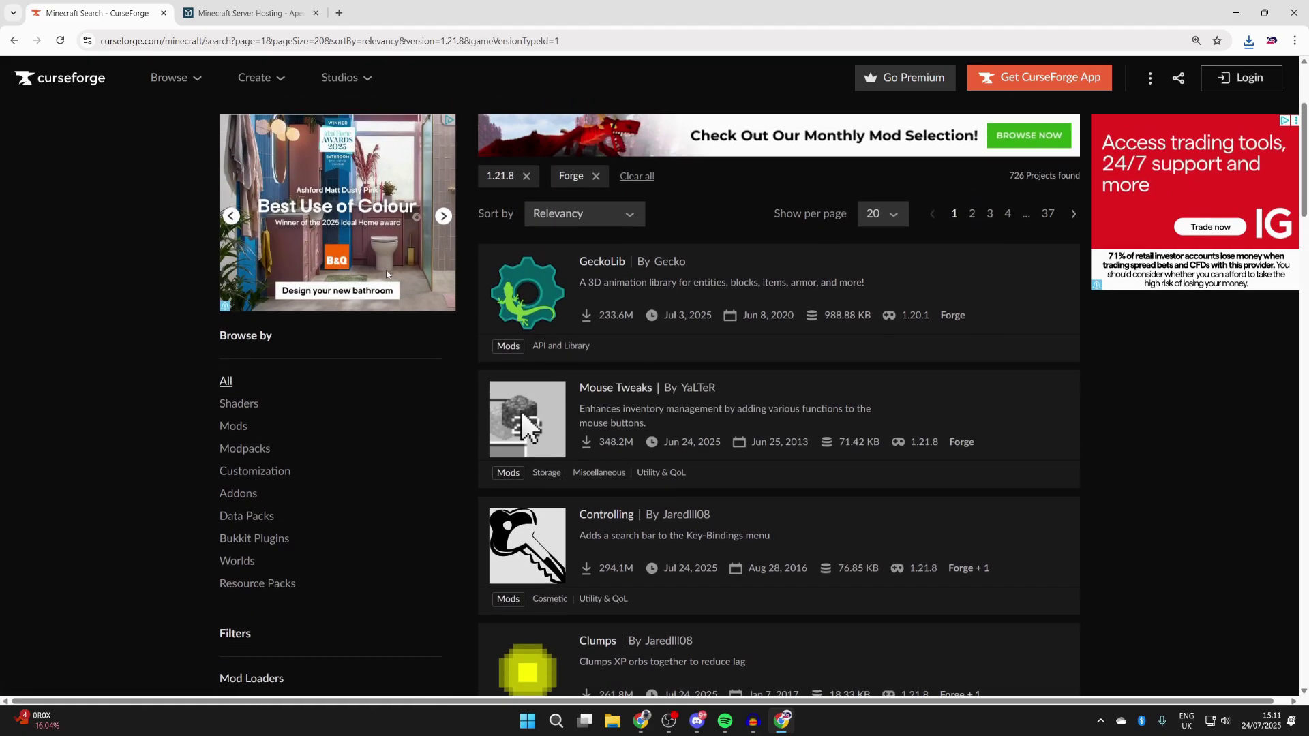
scroll(386, 277, down, 4)
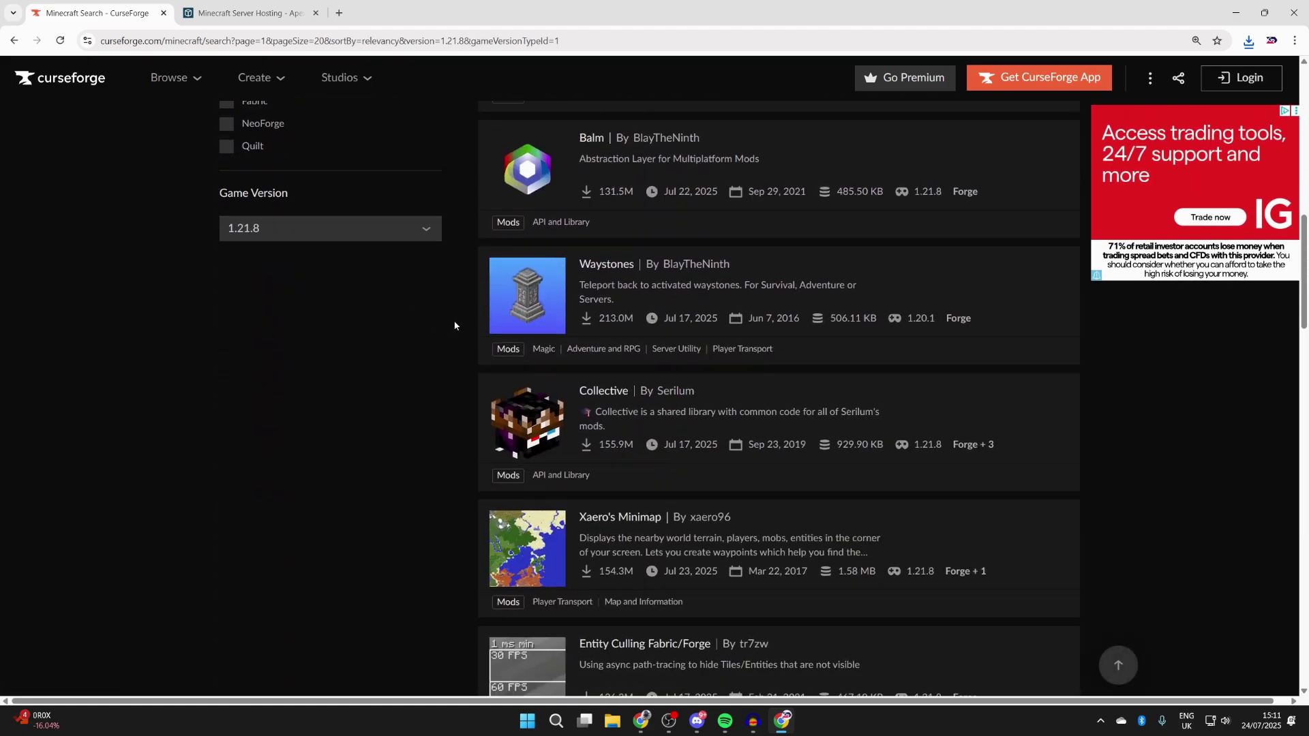
Download waystones-forge-1.21.8-21.8.1.jar from the Waystones files list, keeping the unverified file.
click(563, 301)
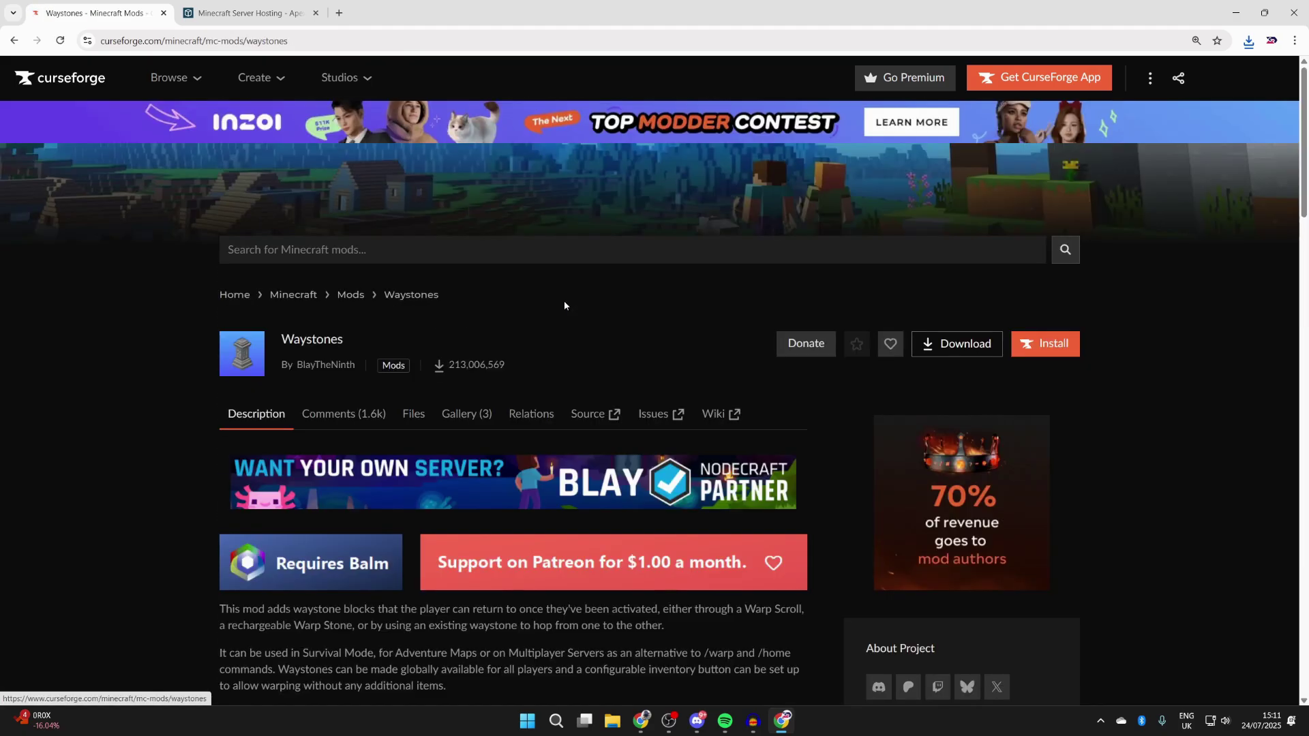
click(421, 417)
scroll(653, 497, down, 2)
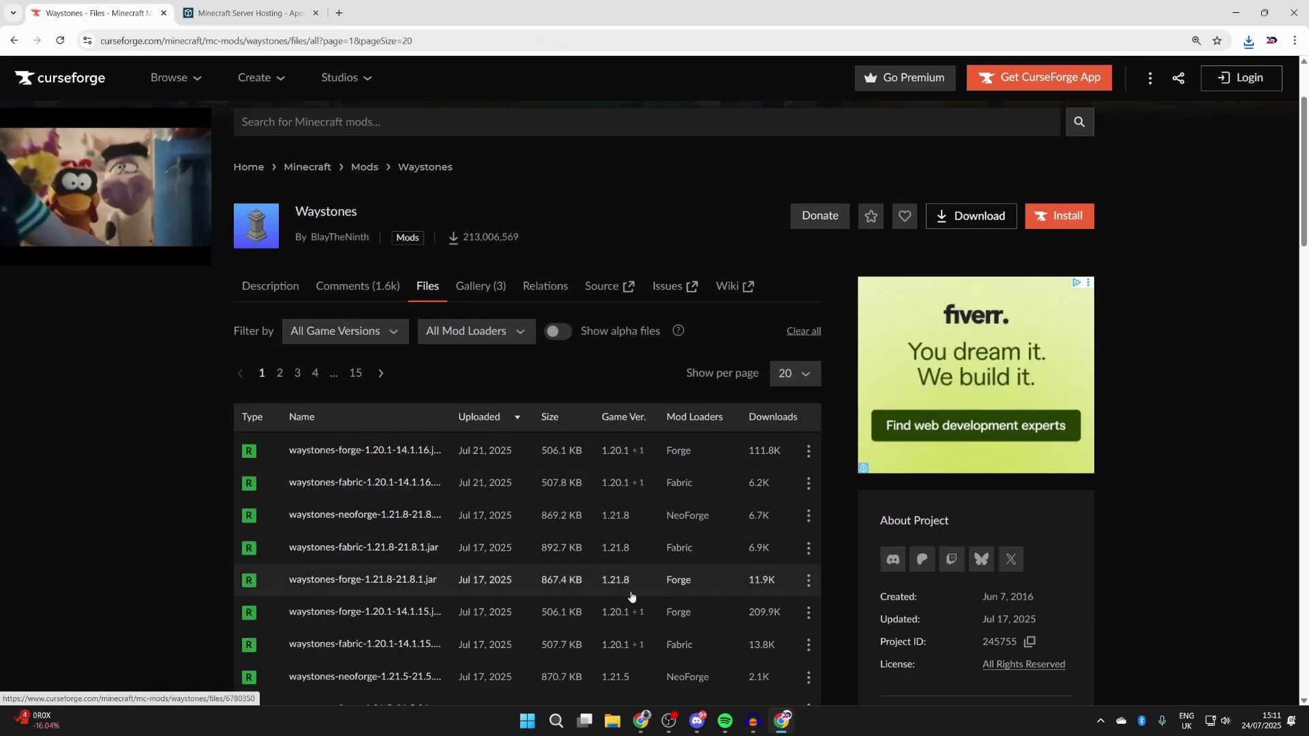
click(809, 580)
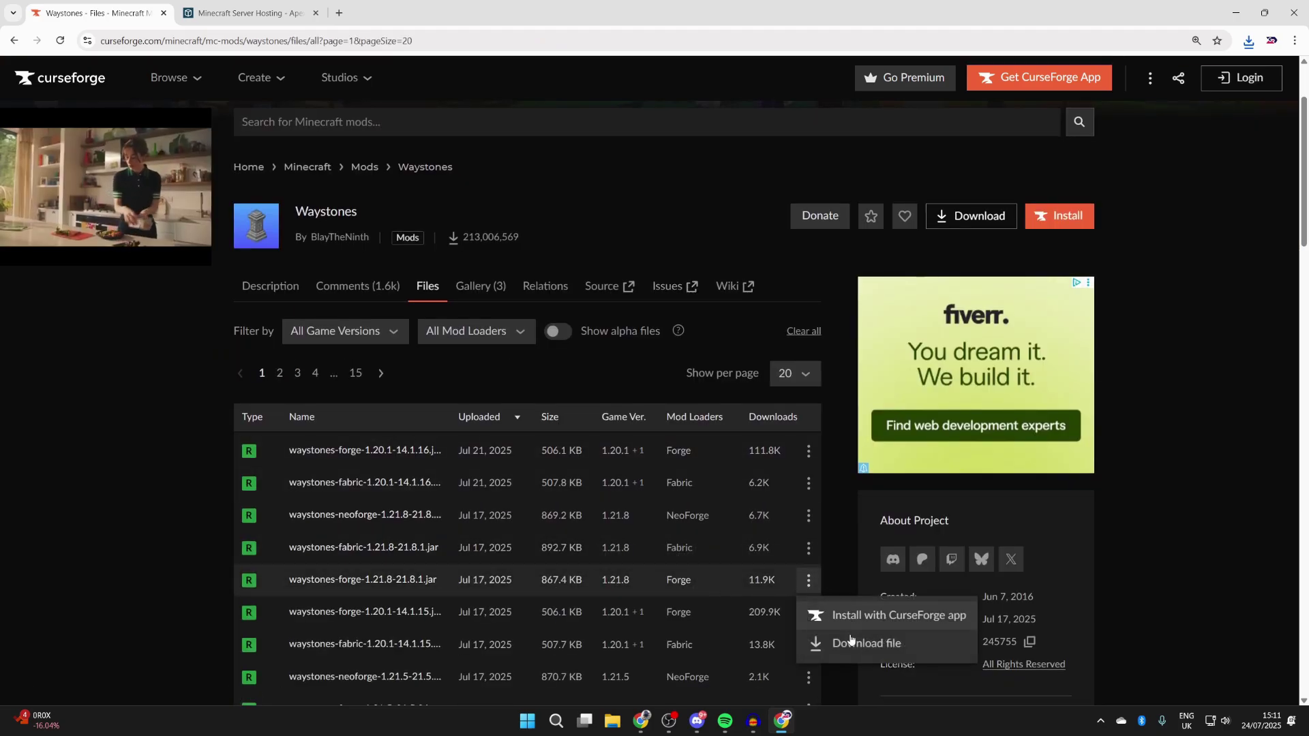
click(856, 653)
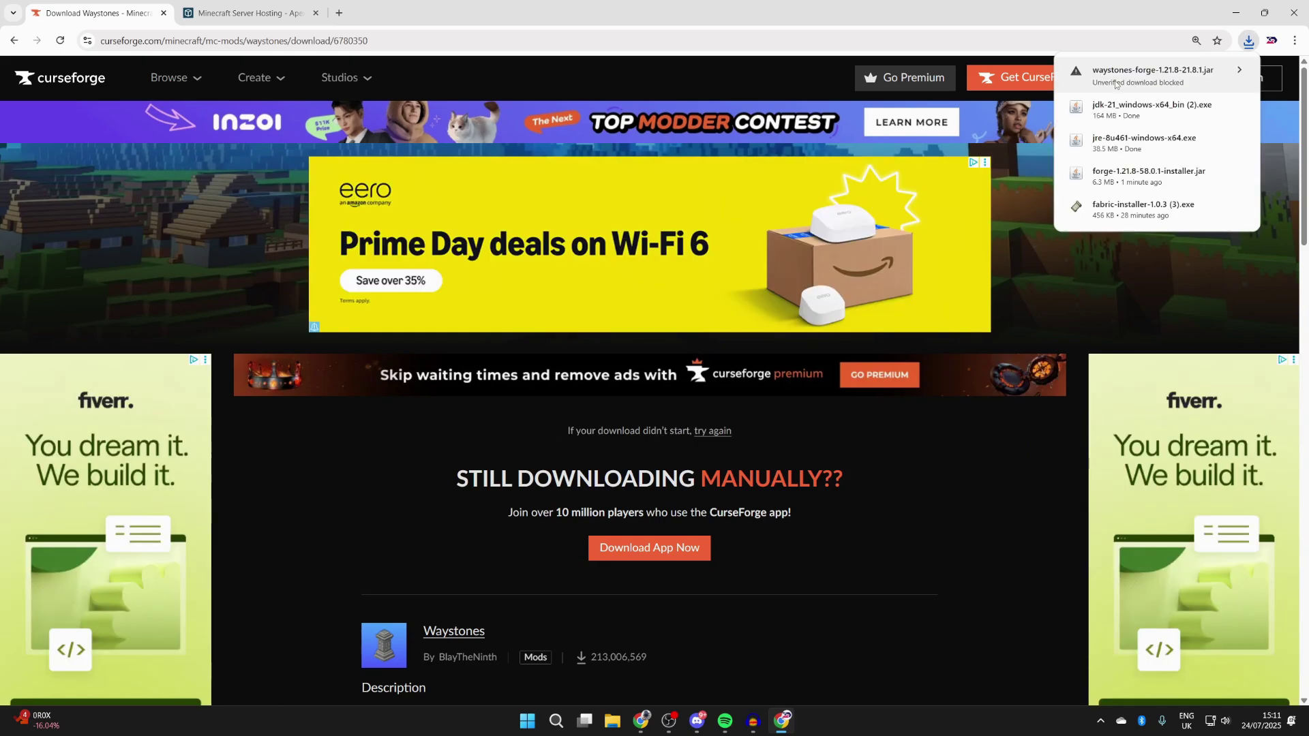
click(1116, 82)
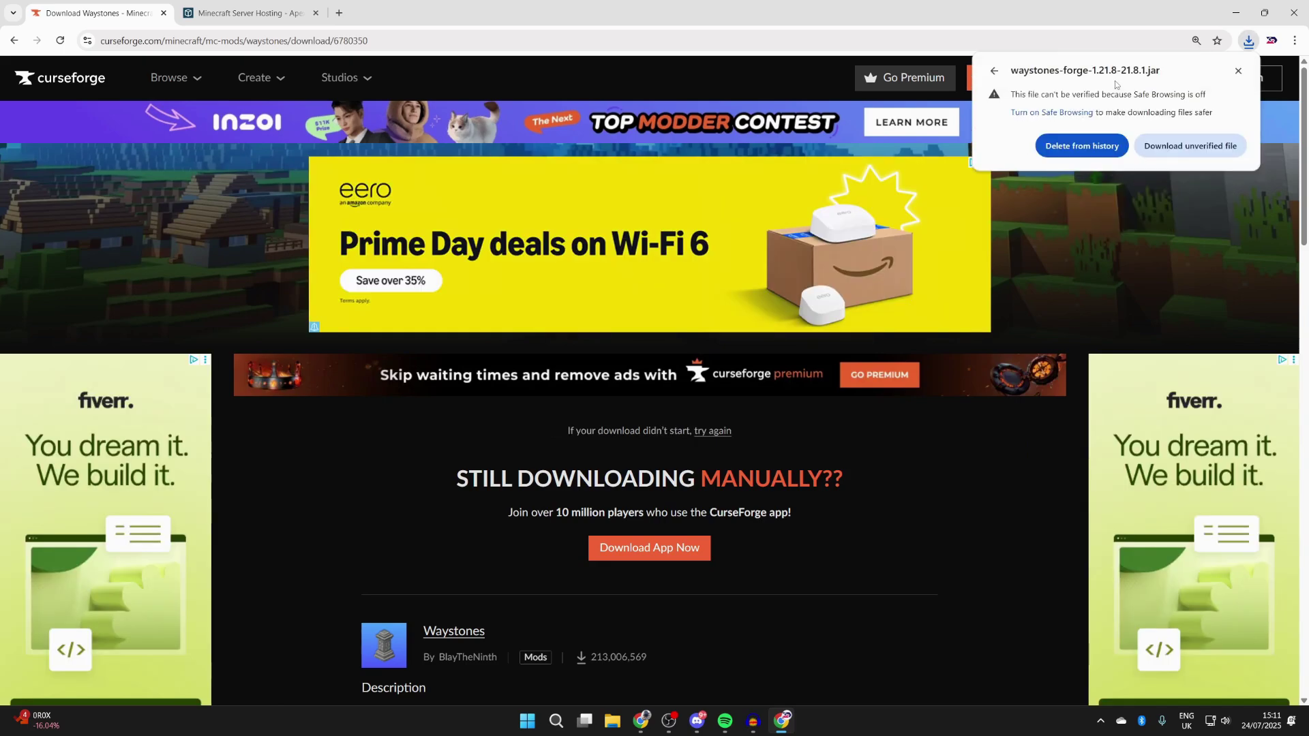
click(1192, 149)
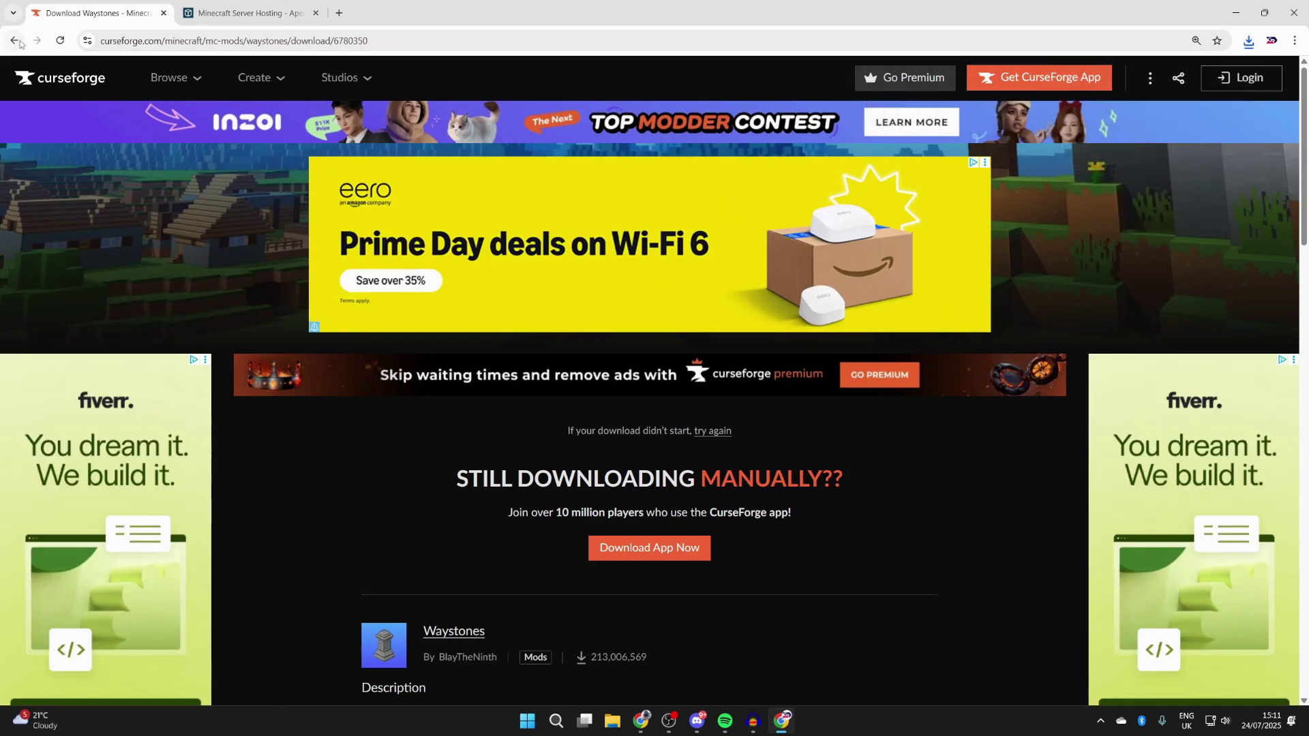
Show the desktop with Win+D.
key(super+d)
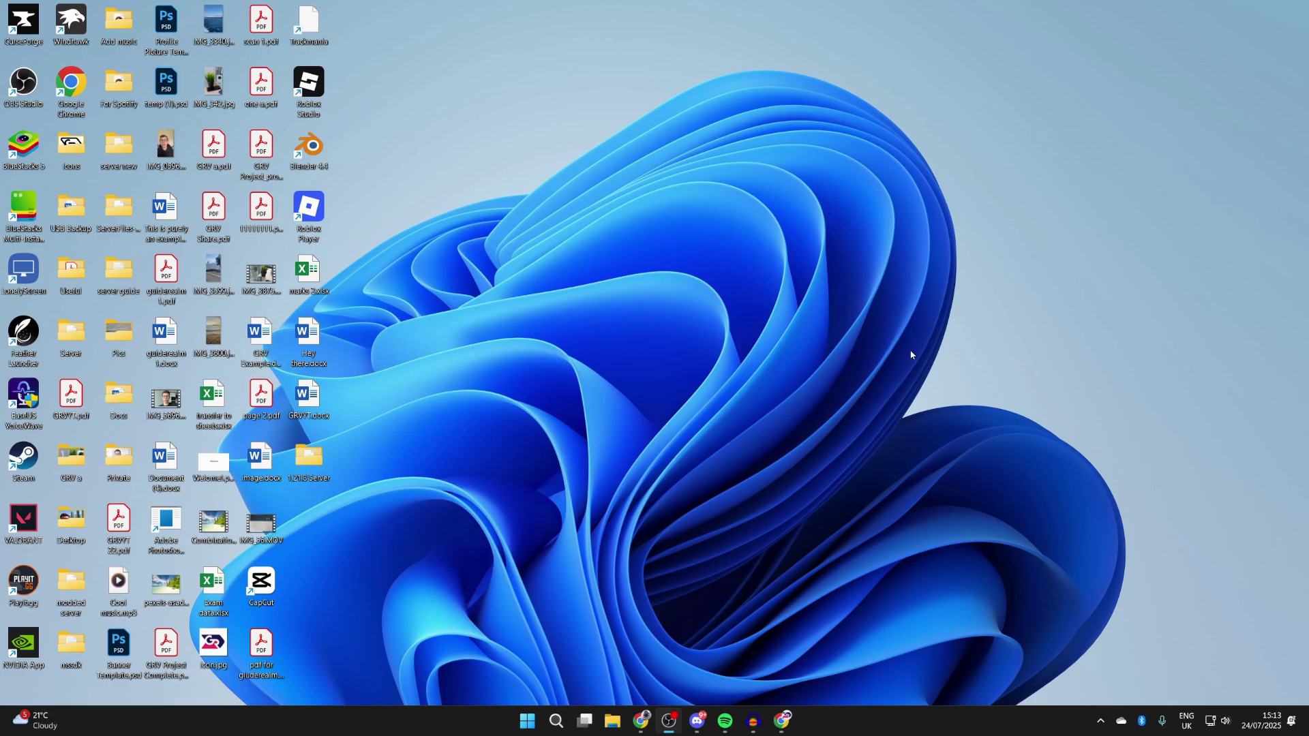
click(778, 716)
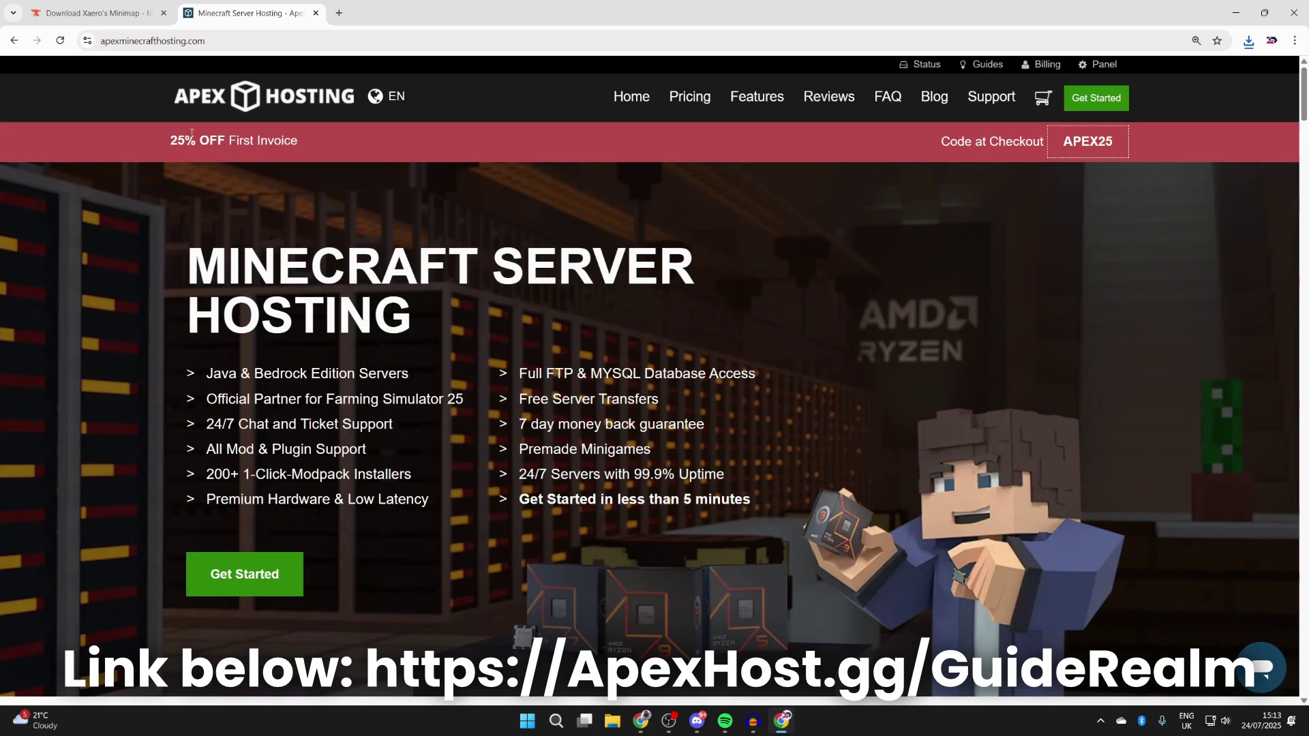
scroll(106, 135, down, 8)
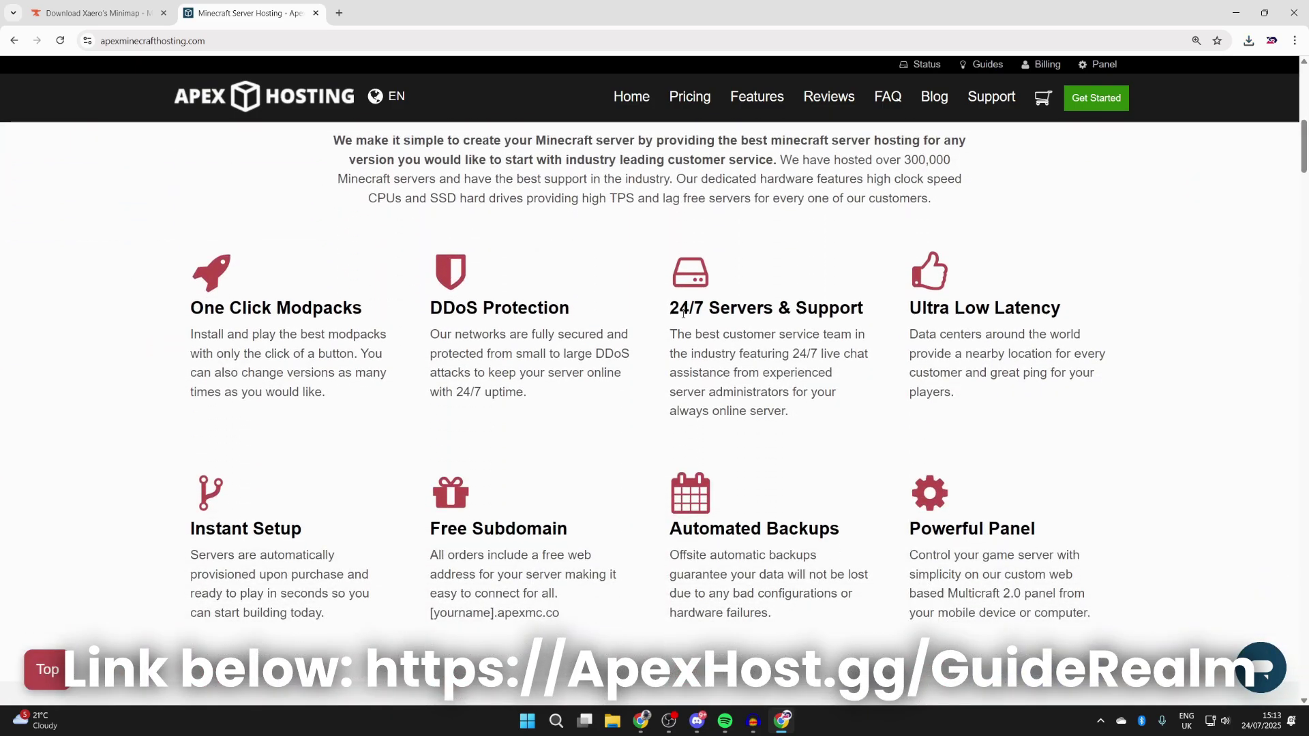
drag(683, 314, 835, 306)
click(793, 353)
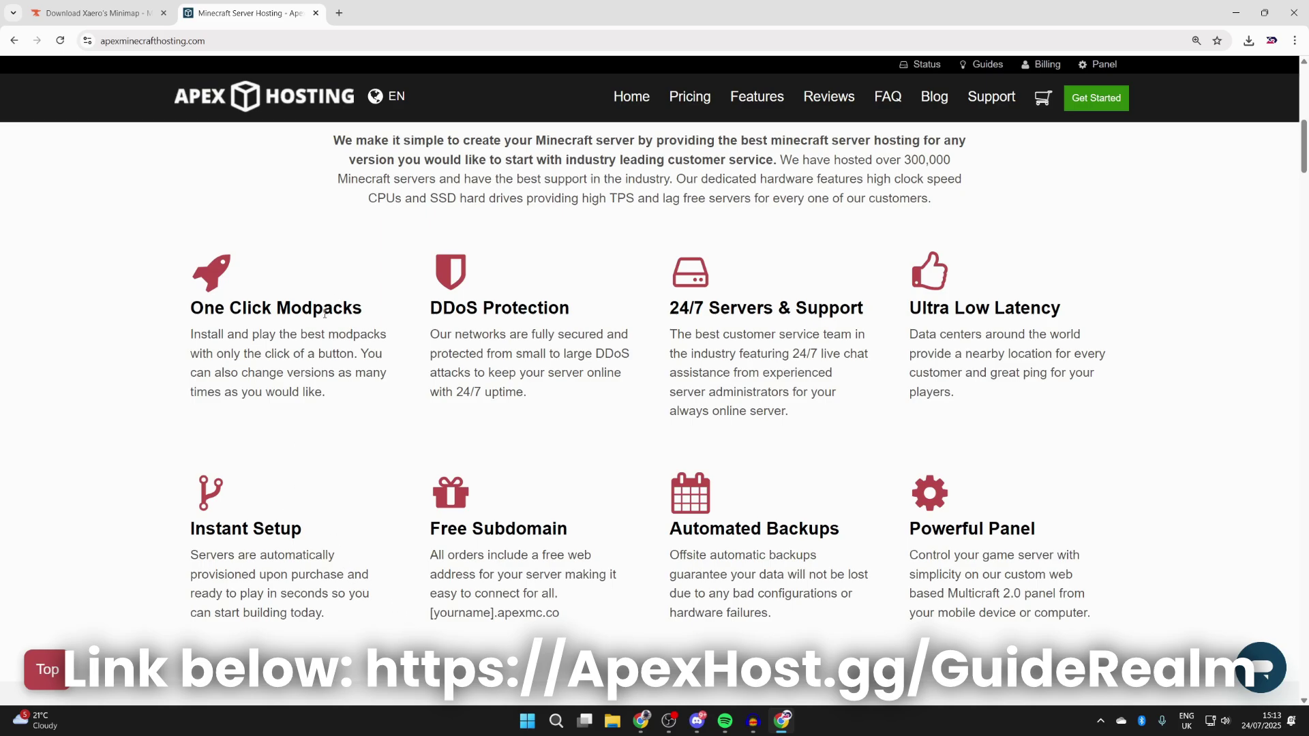
scroll(444, 333, up, 10)
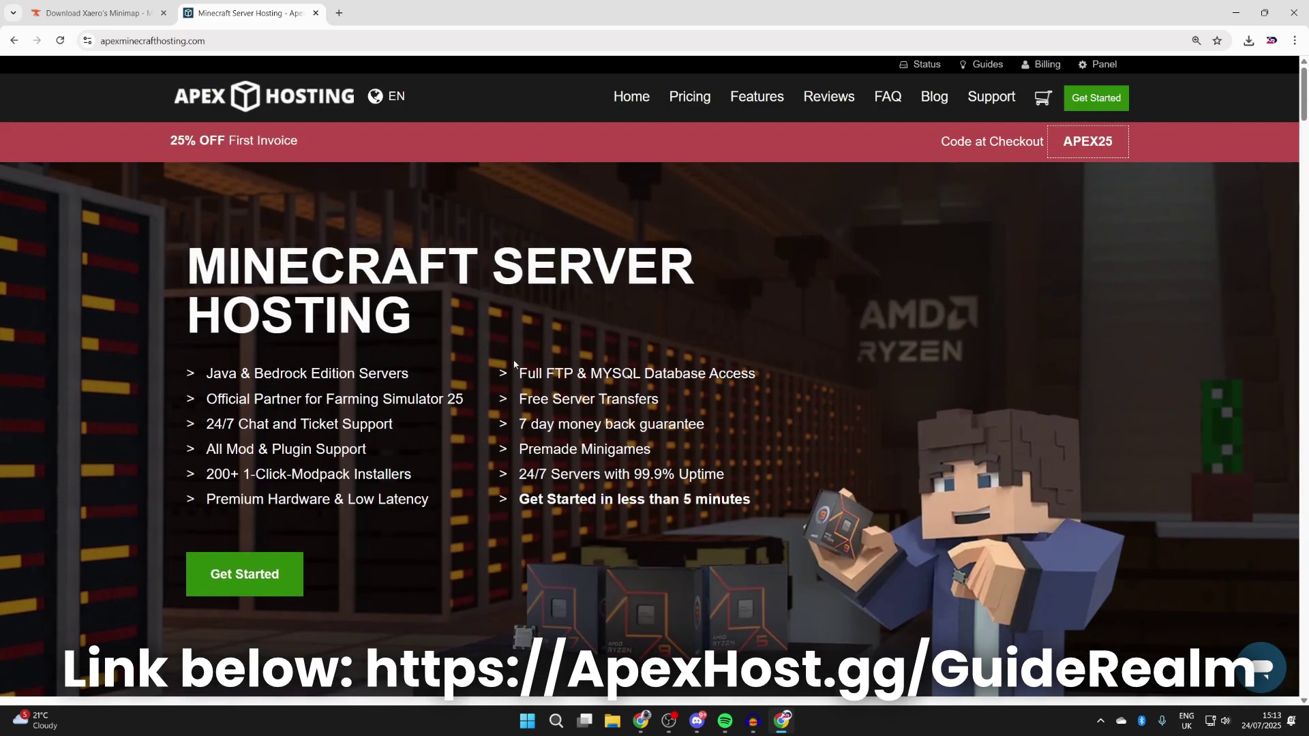
click(1235, 12)
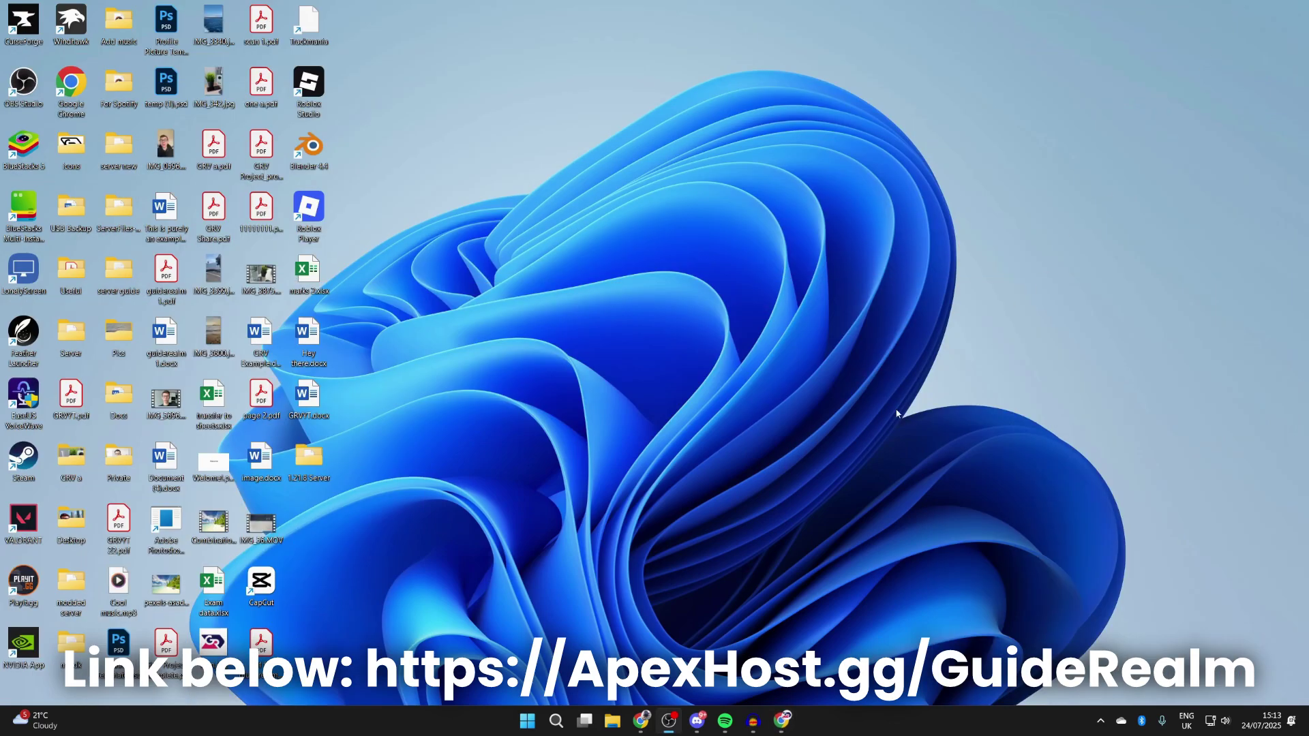
right_click(612, 721)
Open the Downloads folder, then run and cancel the jre-8u461 Java installer.
click(604, 417)
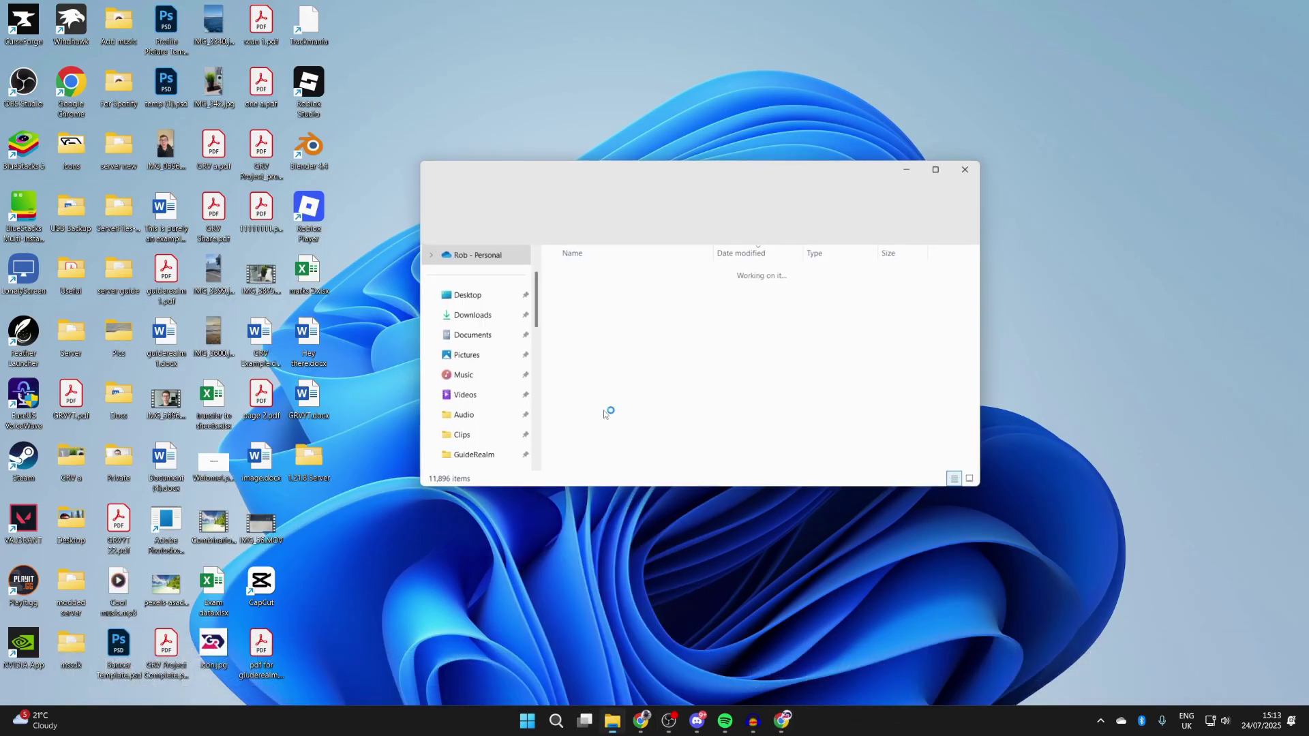
click(608, 327)
double_click(607, 345)
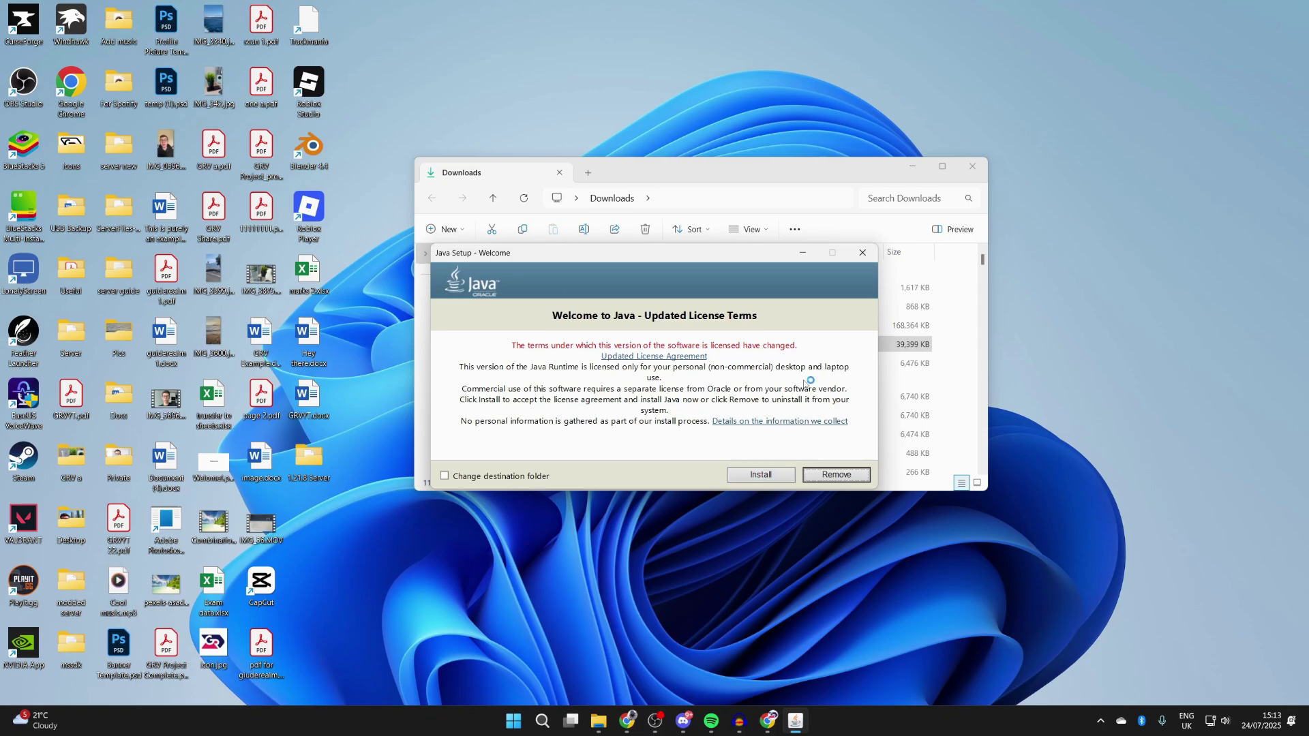
click(864, 254)
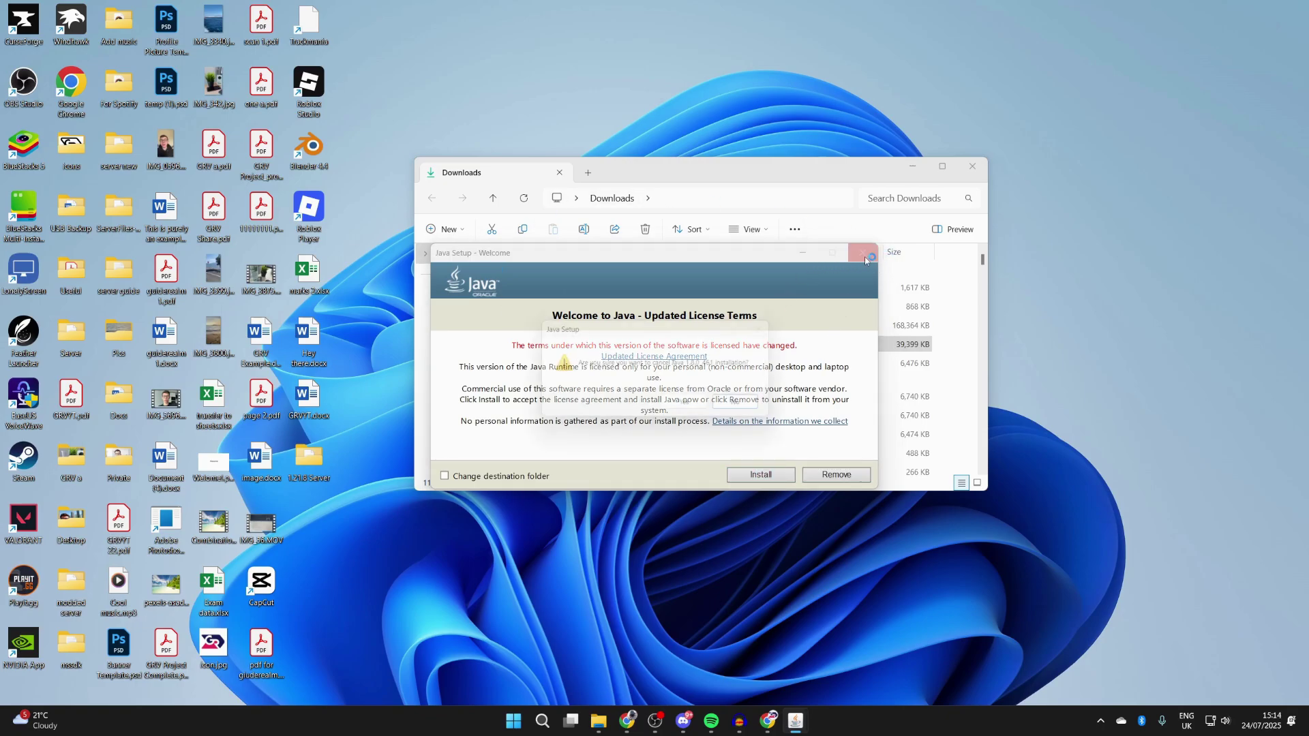
click(690, 407)
Run the JDK 21 installer and cancel its setup.
double_click(662, 327)
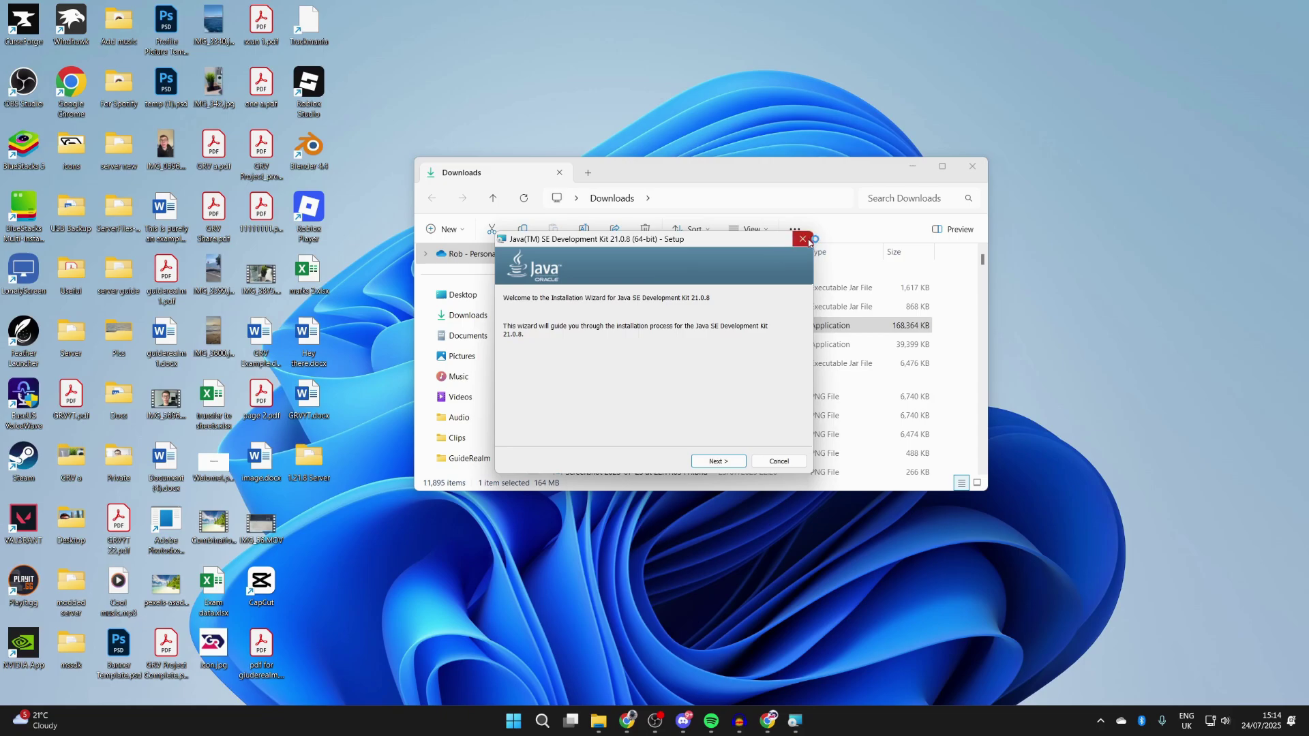
click(803, 239)
click(621, 381)
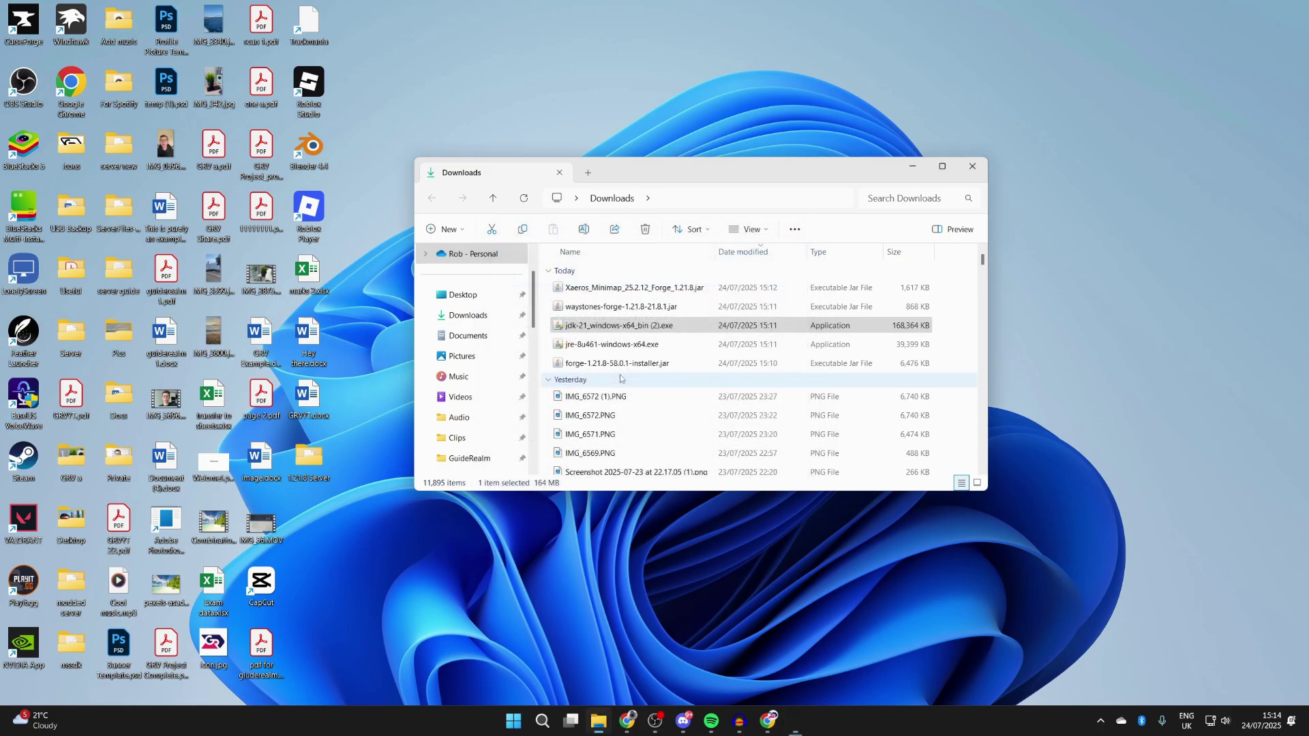
Create a new desktop folder named 'Mod Server'.
right_click(589, 71)
mouse_move(635, 167)
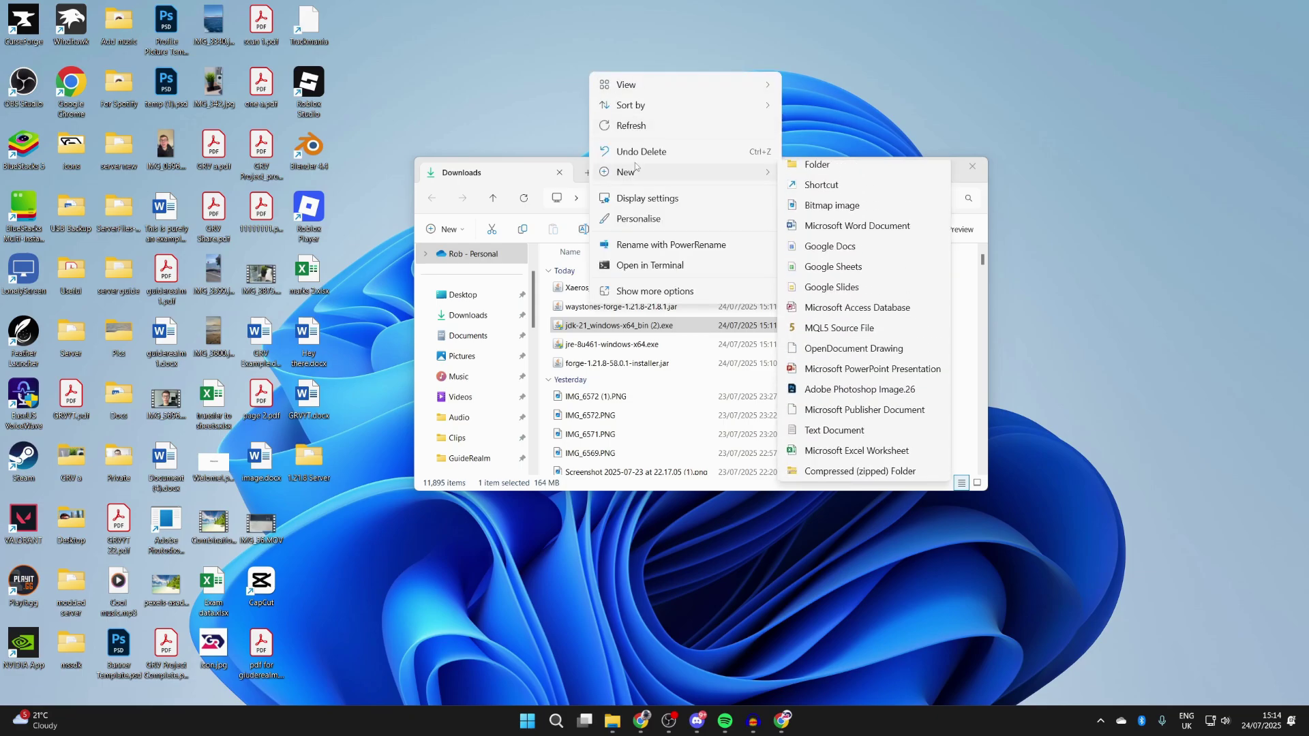
click(799, 171)
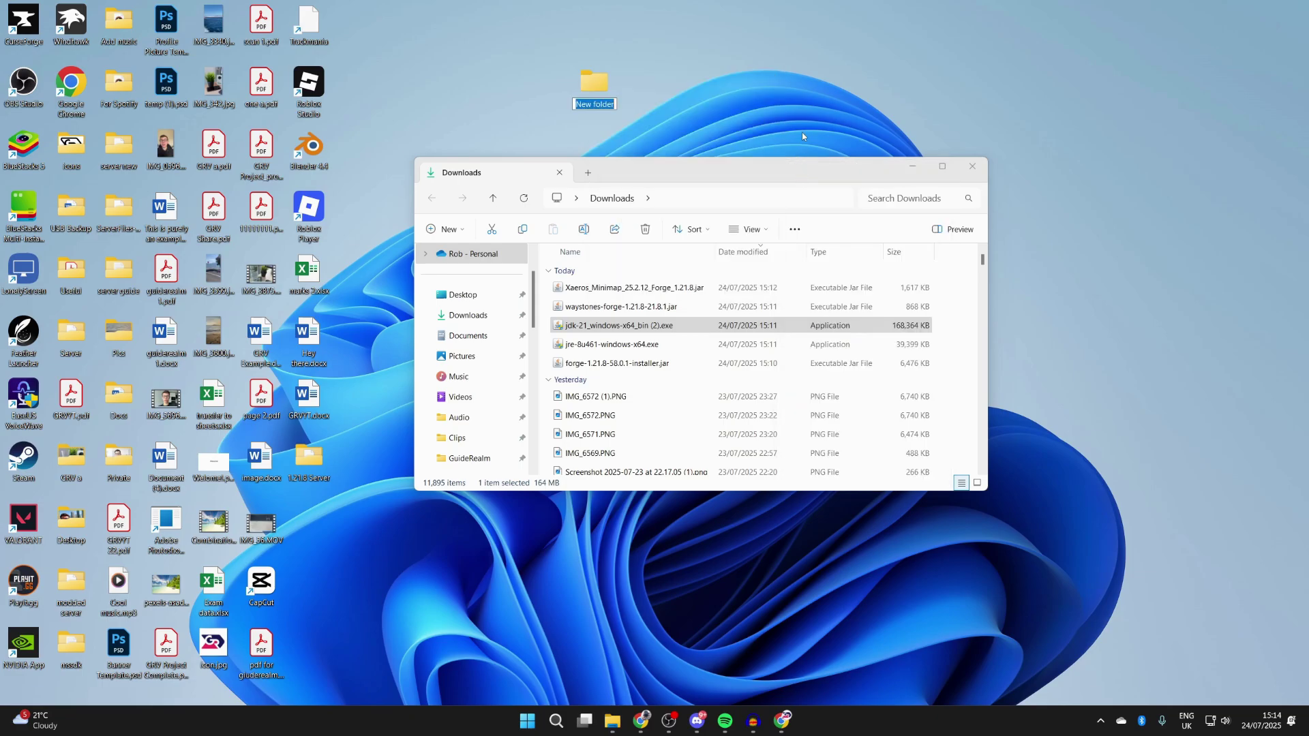
text(Mod Server)
key(Return)
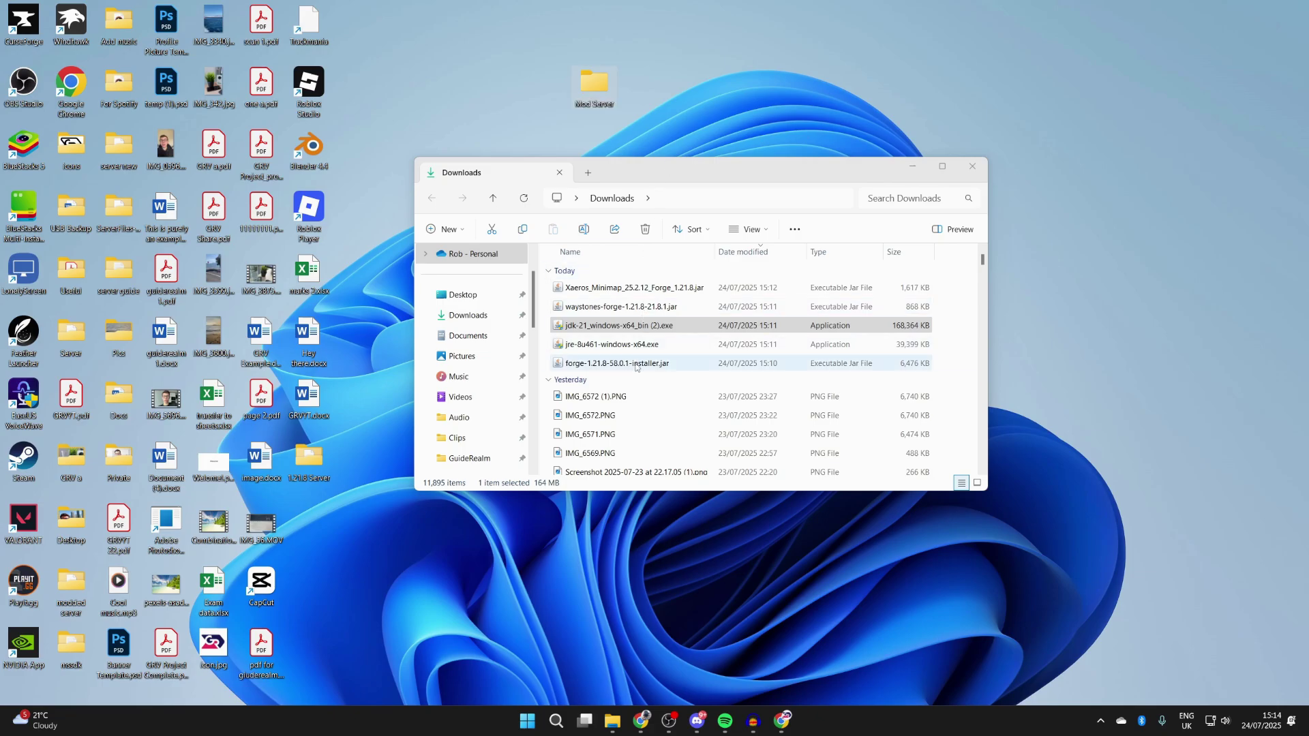
Open forge-1.21.8-58.0.1-installer.jar with the Java runtime and confirm Install client.
click(635, 363)
double_click(634, 364)
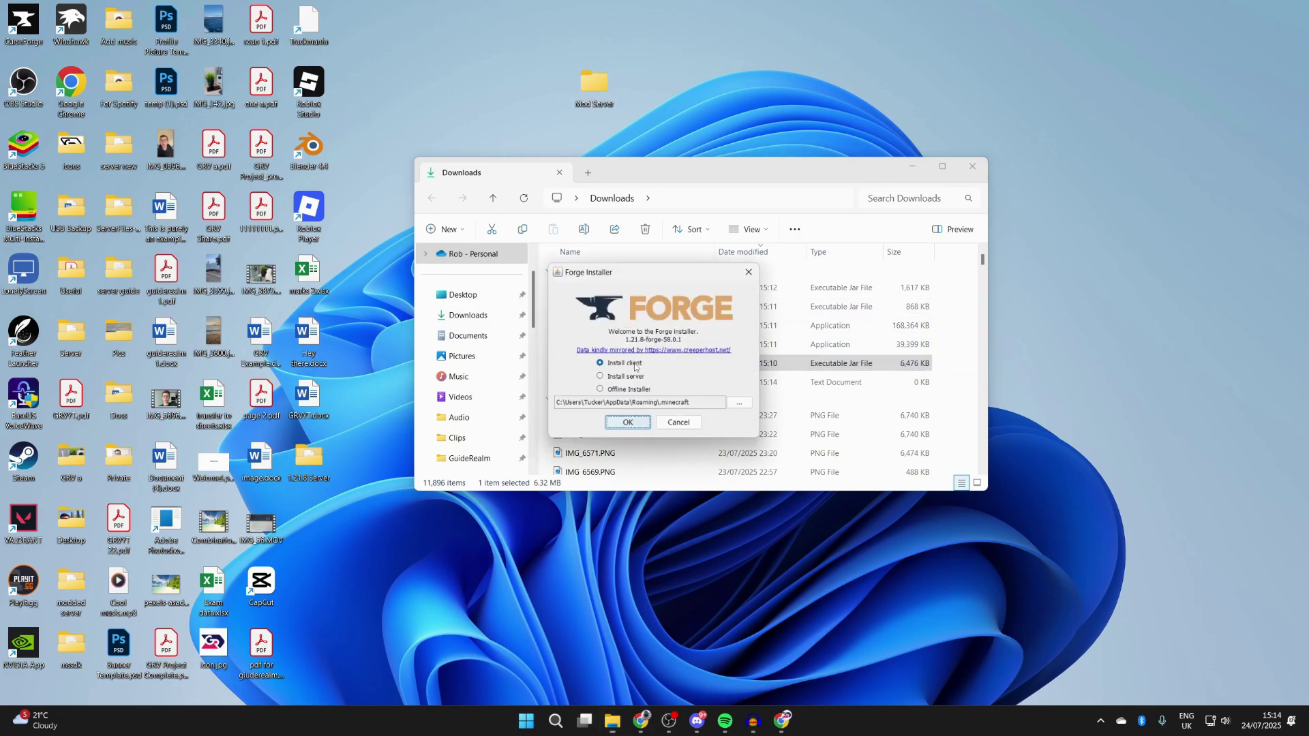
click(754, 269)
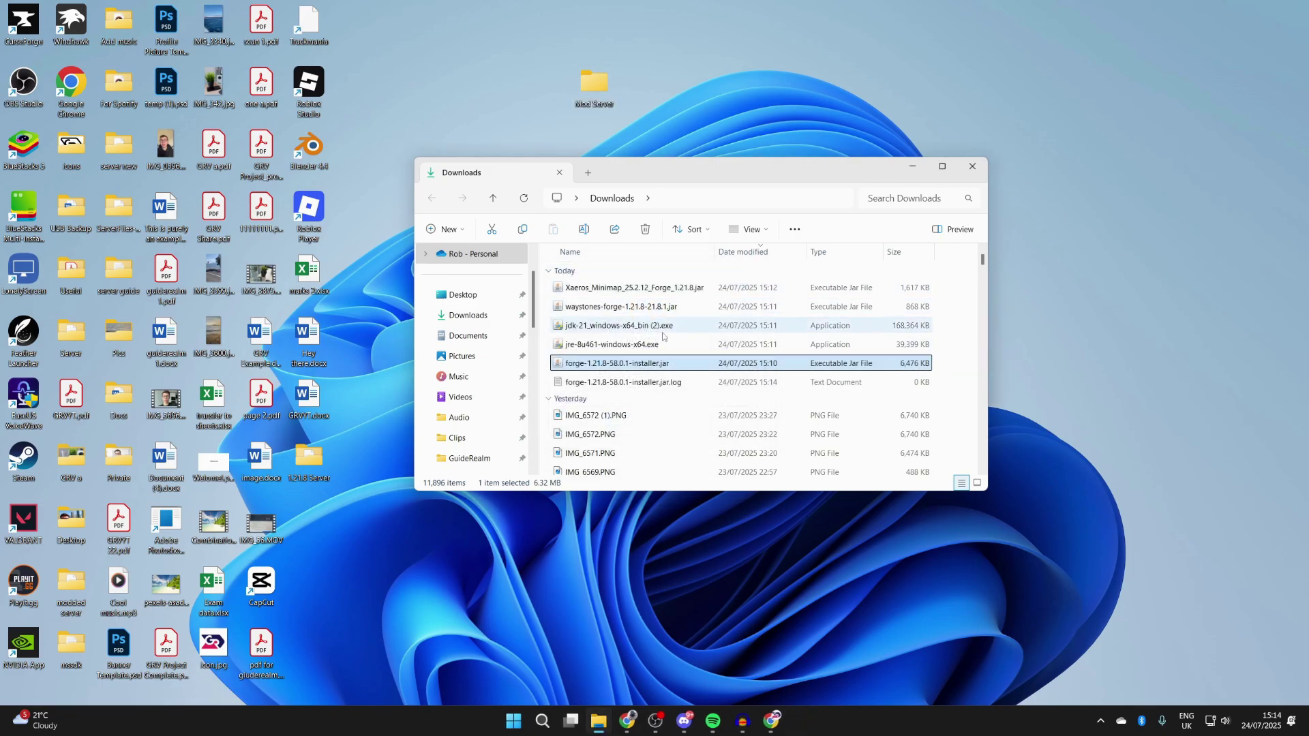
right_click(621, 364)
mouse_move(690, 348)
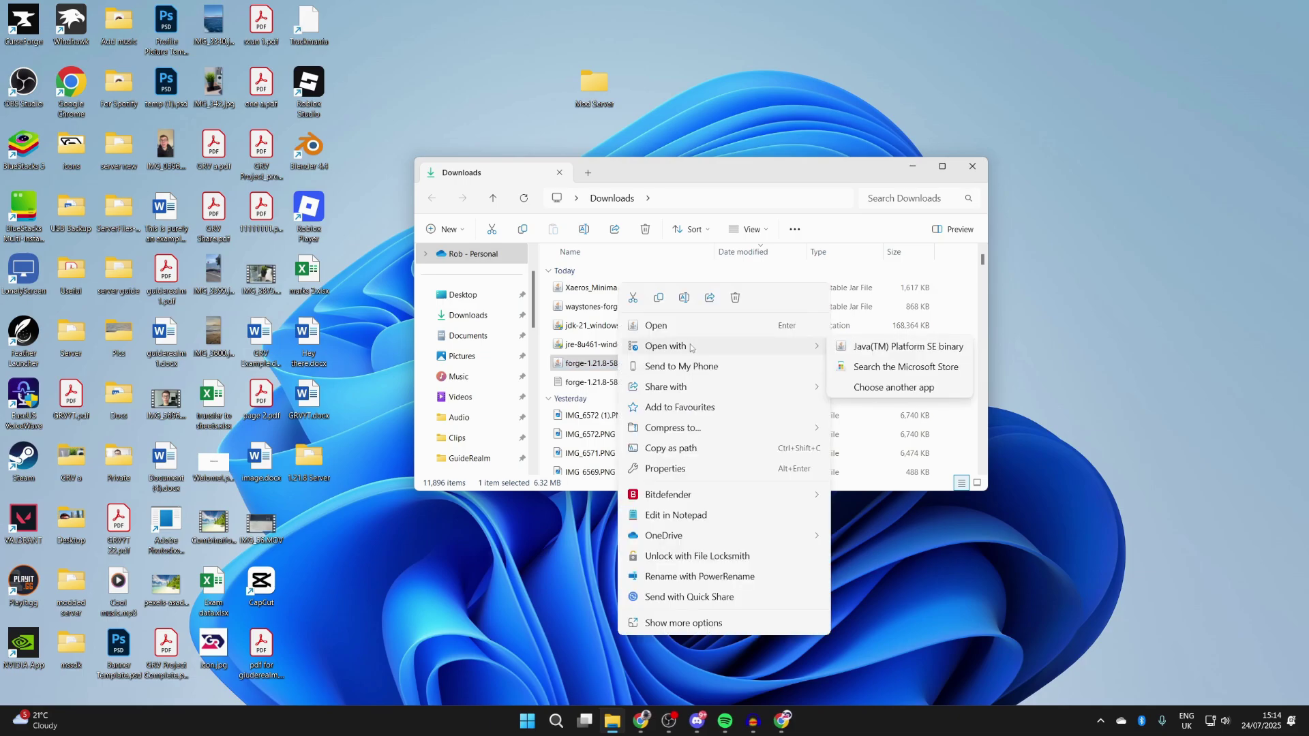
click(894, 387)
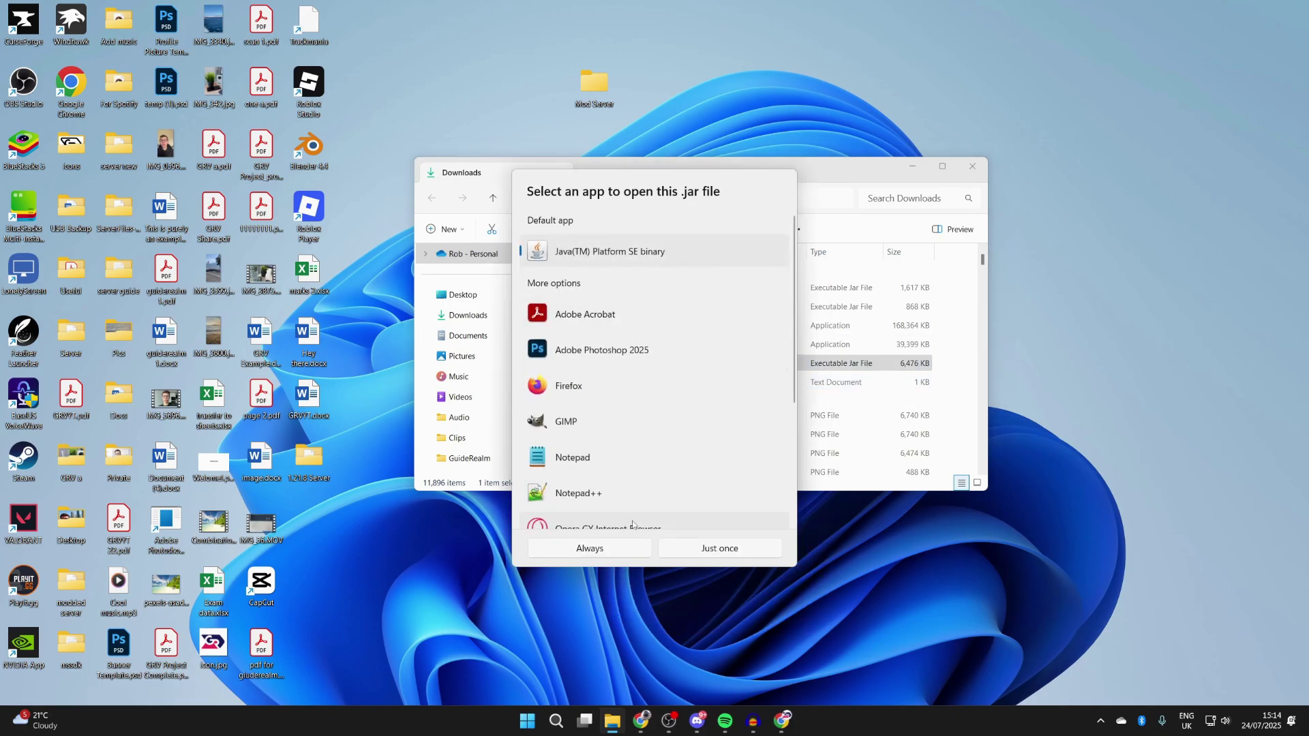
click(590, 548)
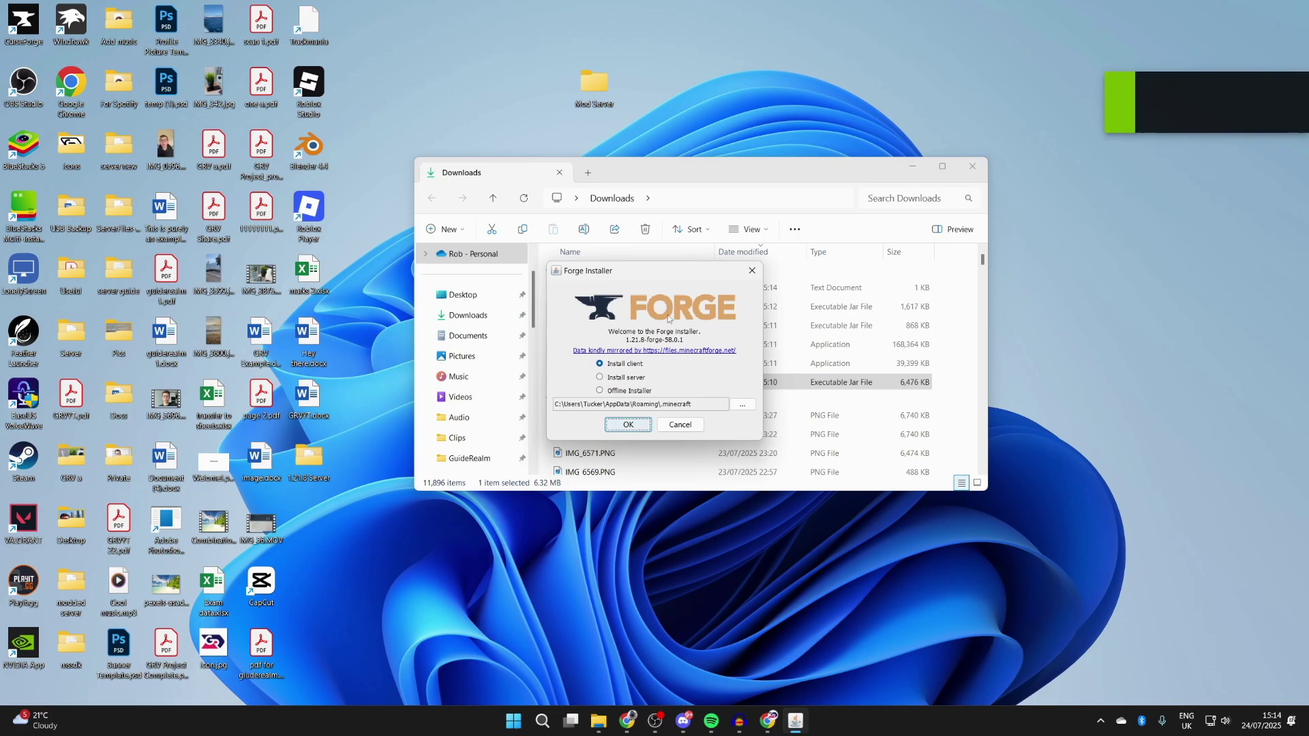
click(611, 367)
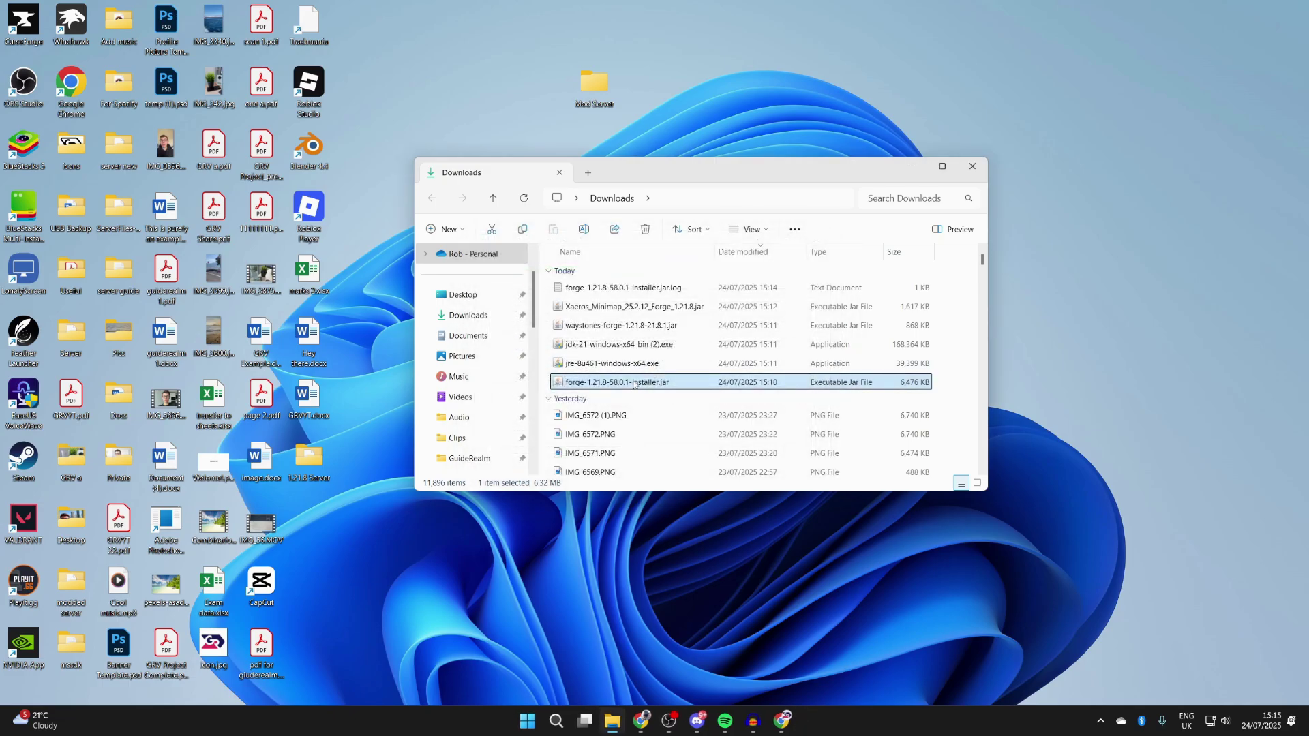
Install the Forge 1.21.8 server into Desktop\Mod Server and dismiss the completion message.
double_click(634, 382)
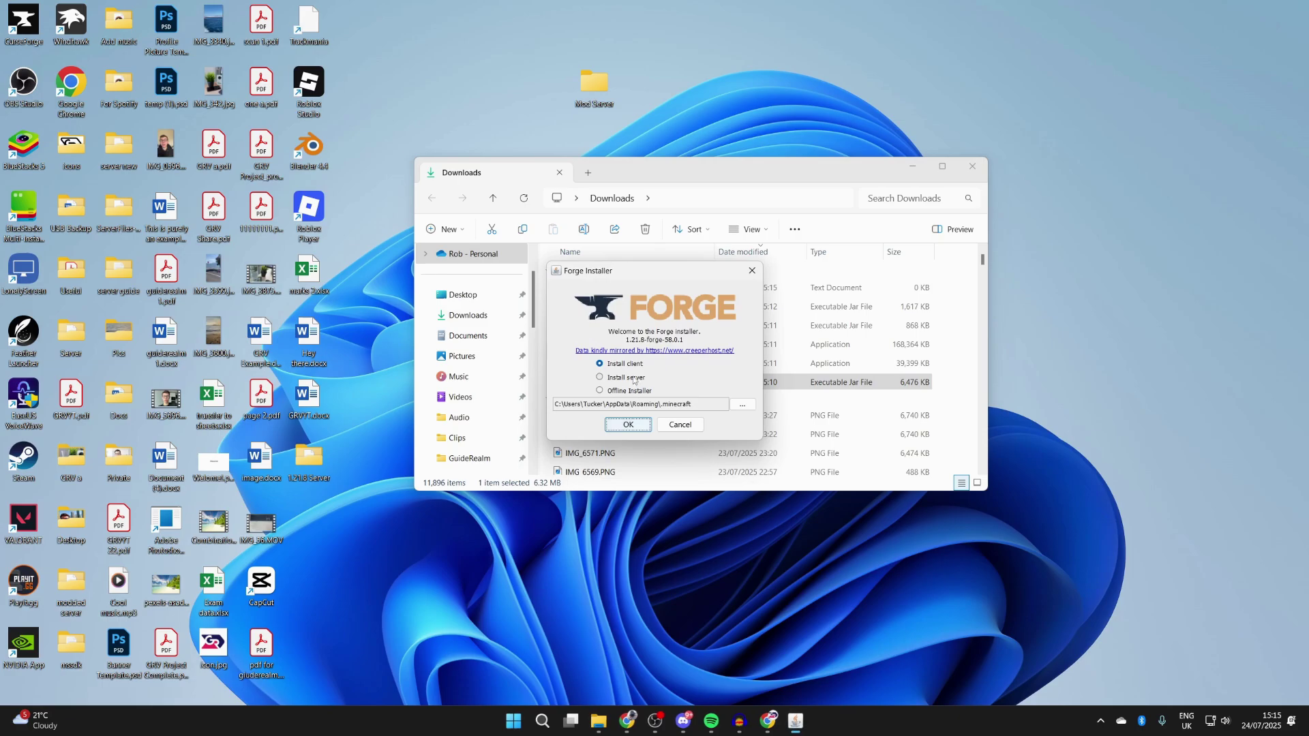
click(634, 379)
click(745, 414)
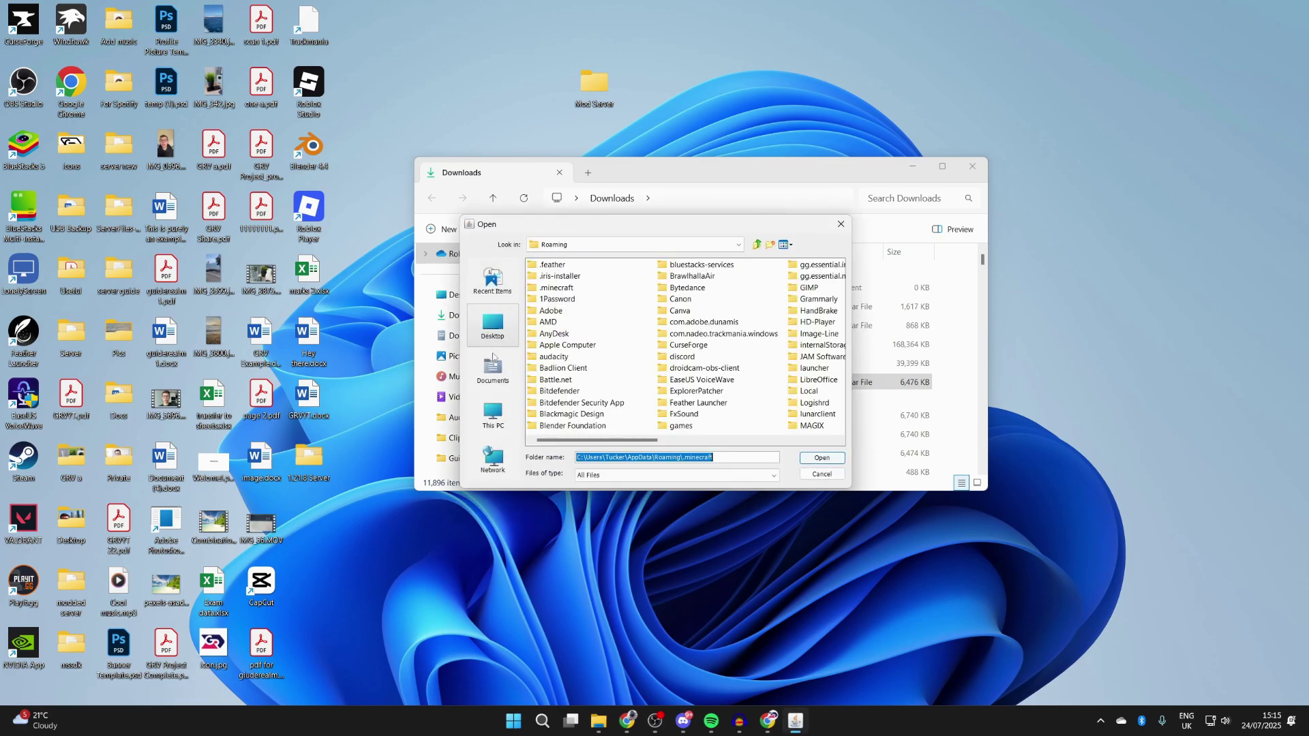
click(496, 335)
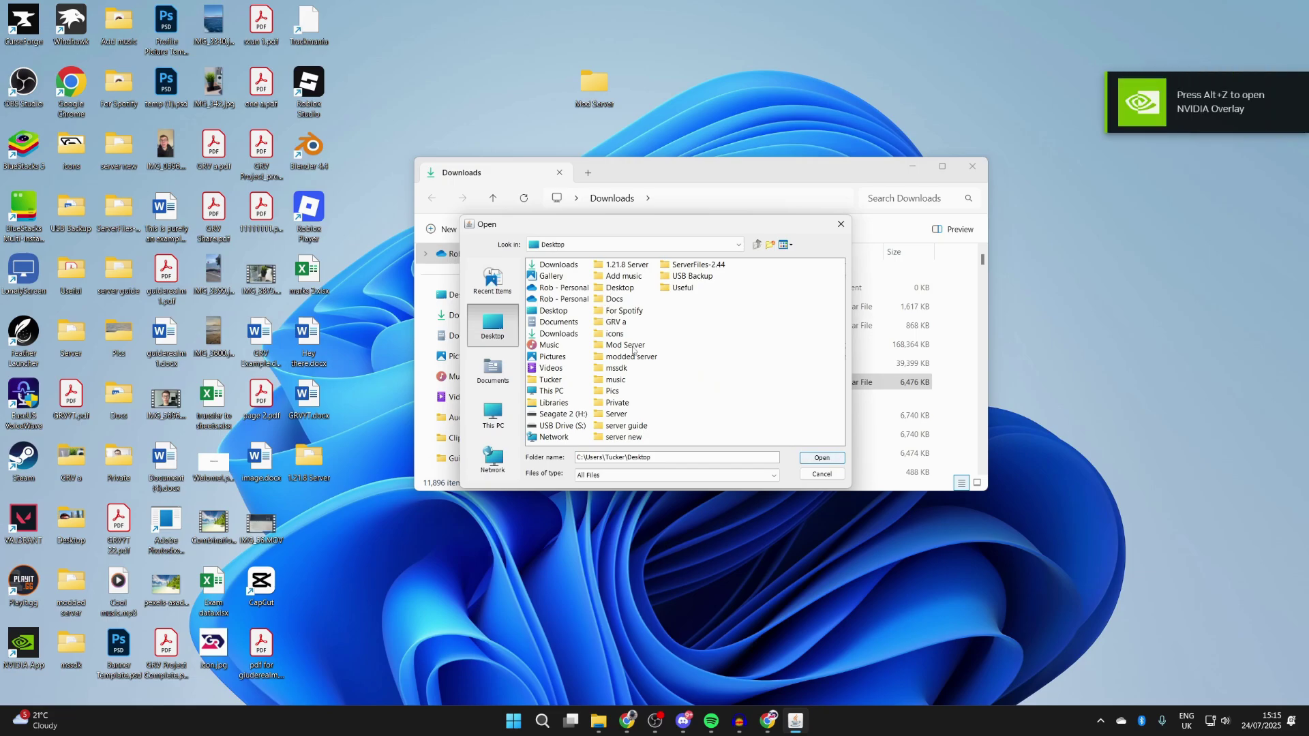
click(625, 346)
click(822, 459)
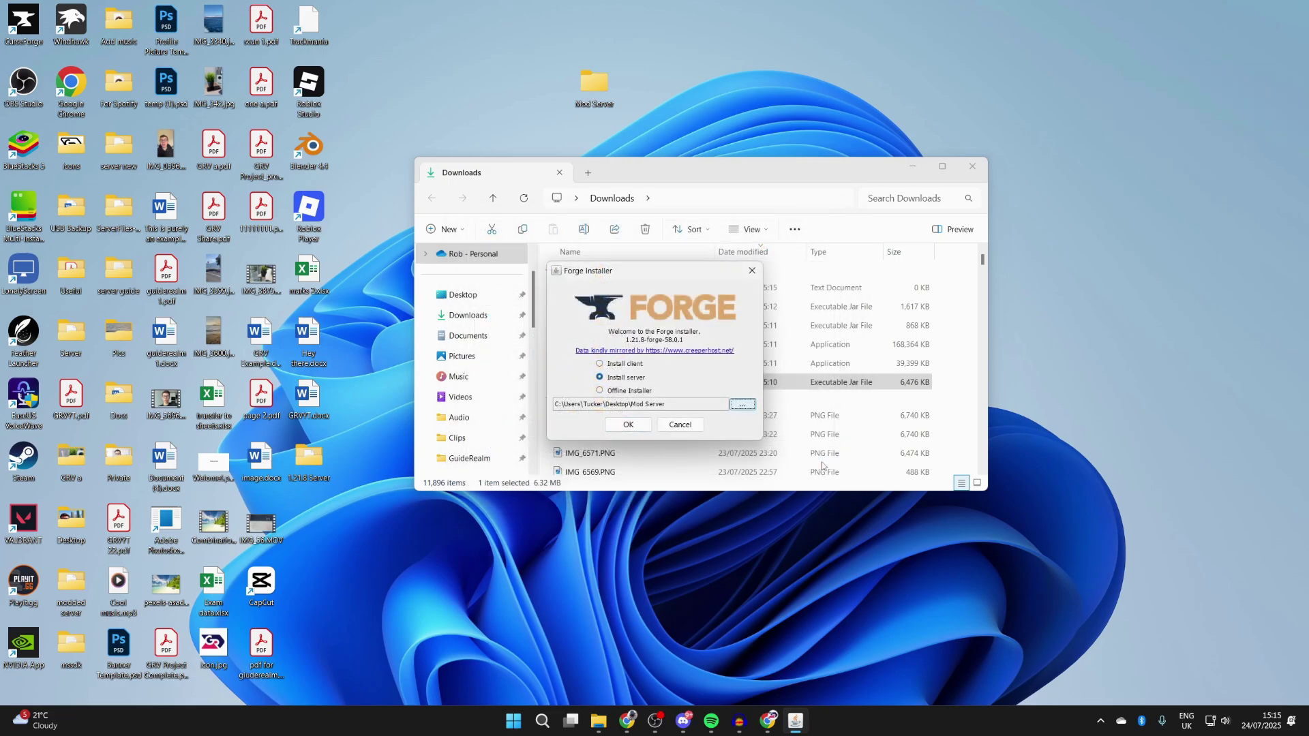
click(623, 425)
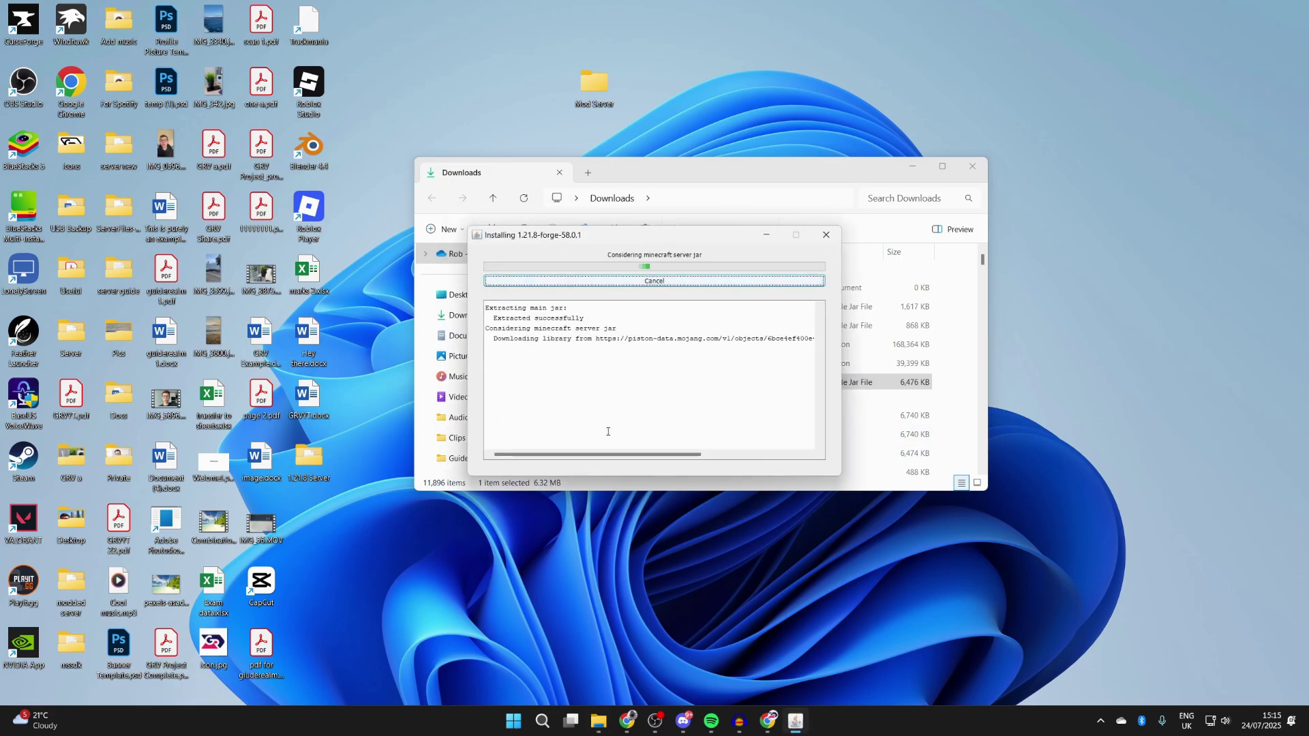
click(642, 375)
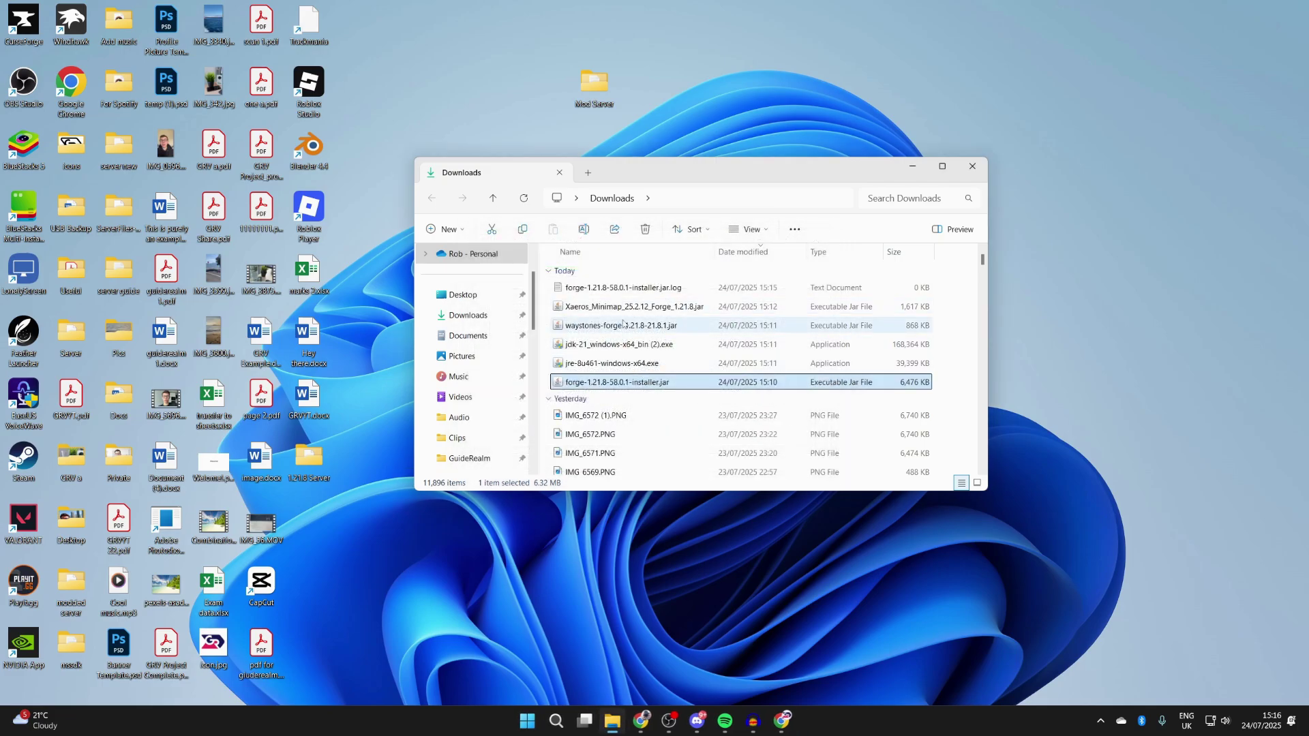
Run run.bat in Mod Server, close the console after the EULA error, and open eula.txt.
double_click(596, 80)
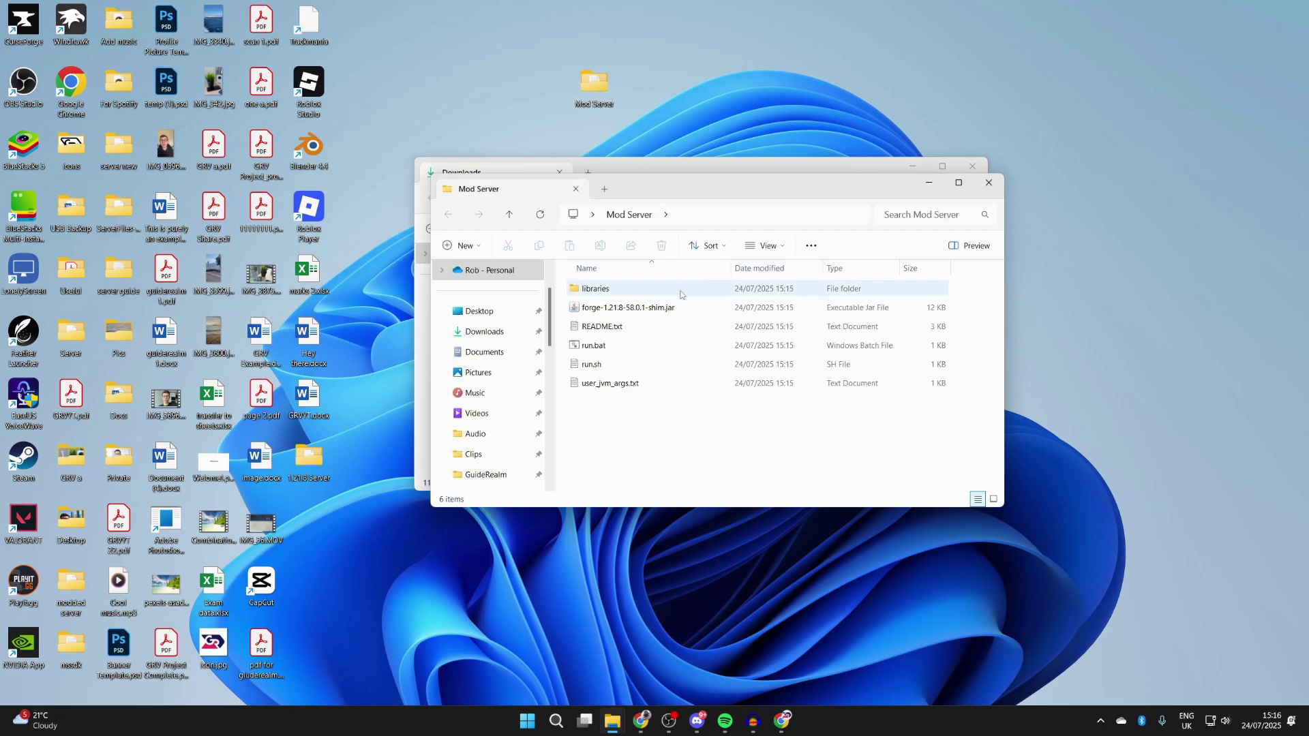
click(615, 351)
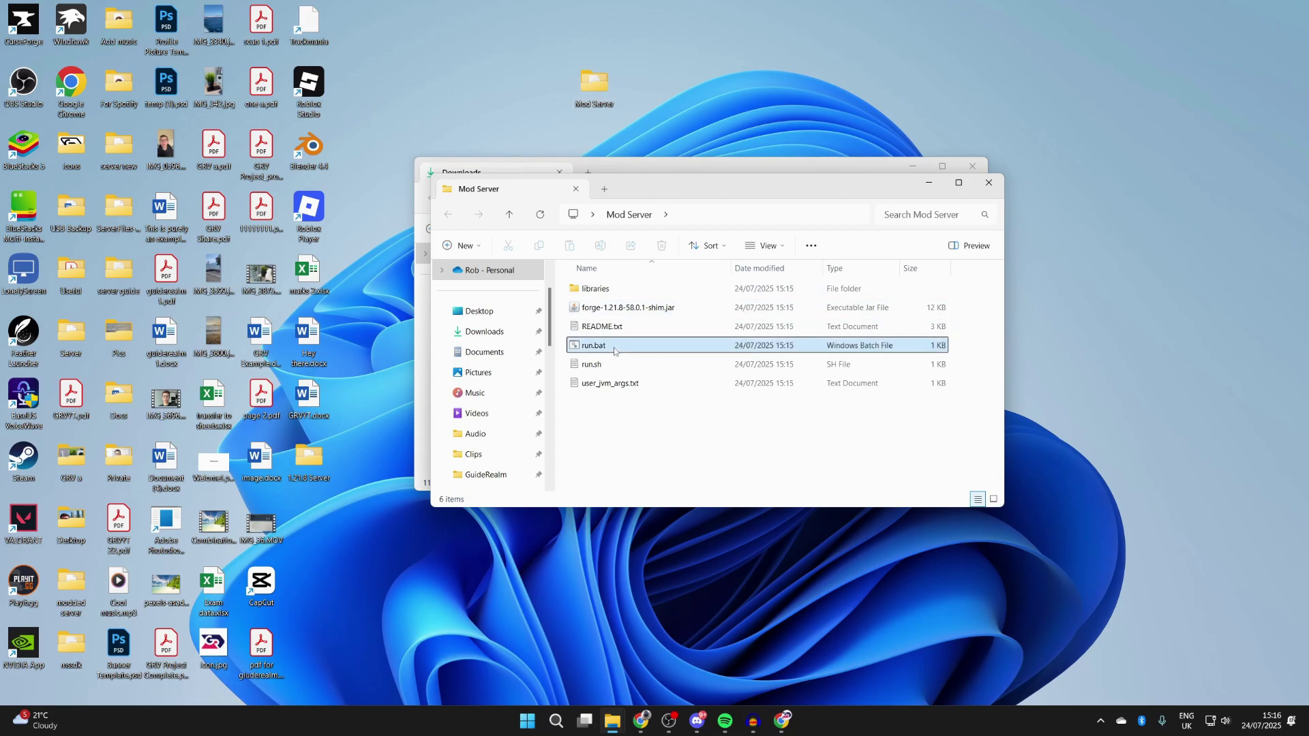
double_click(604, 347)
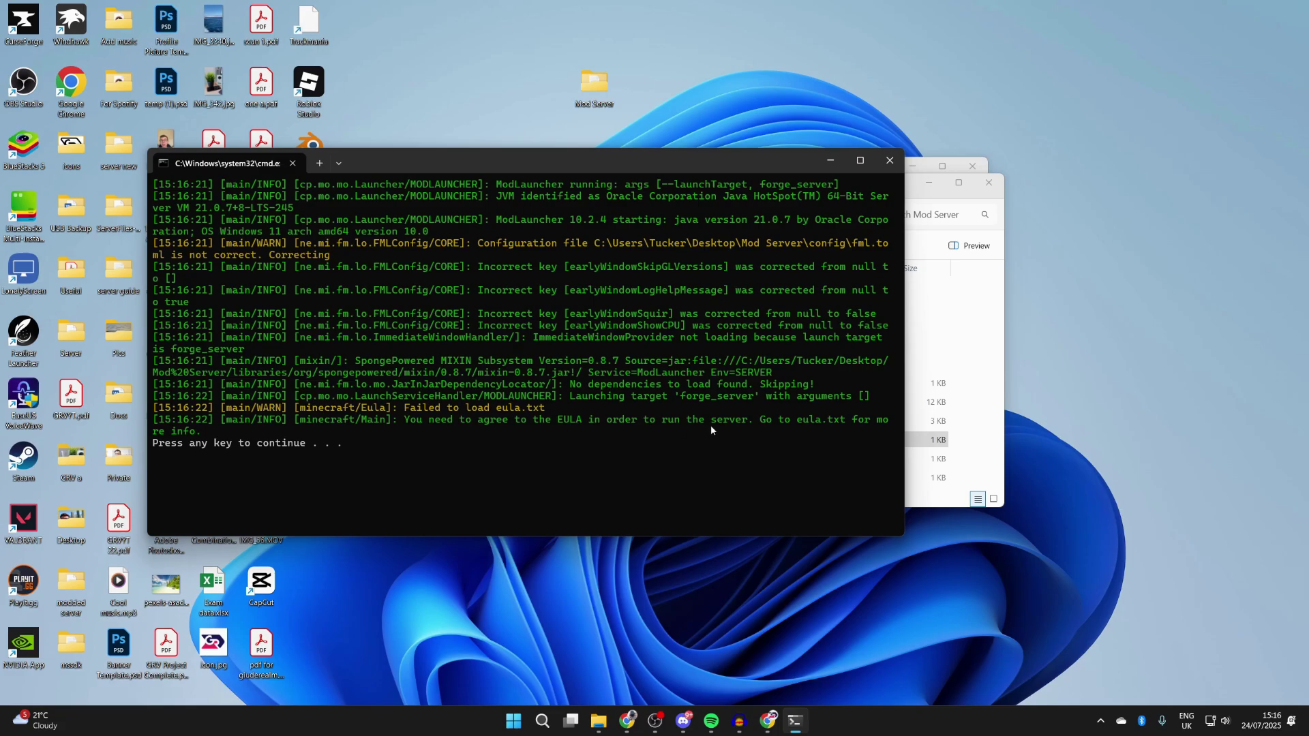
click(890, 161)
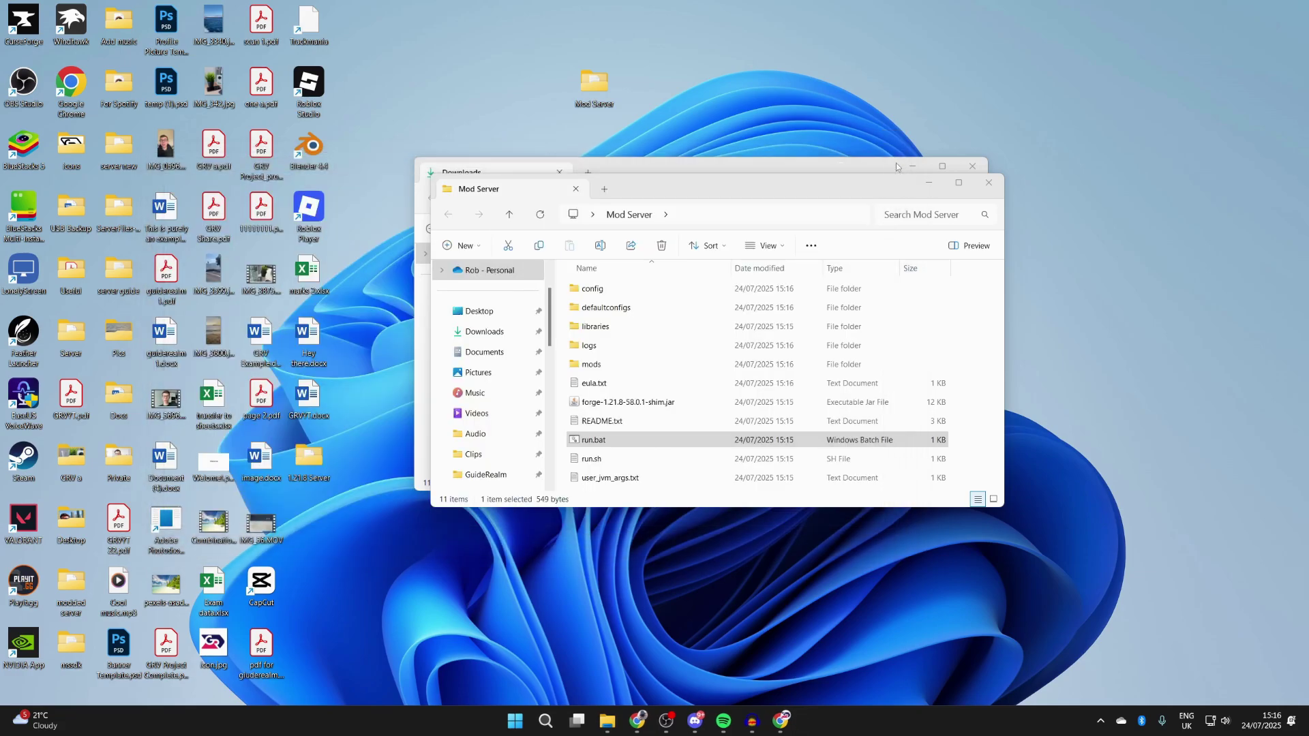
double_click(594, 381)
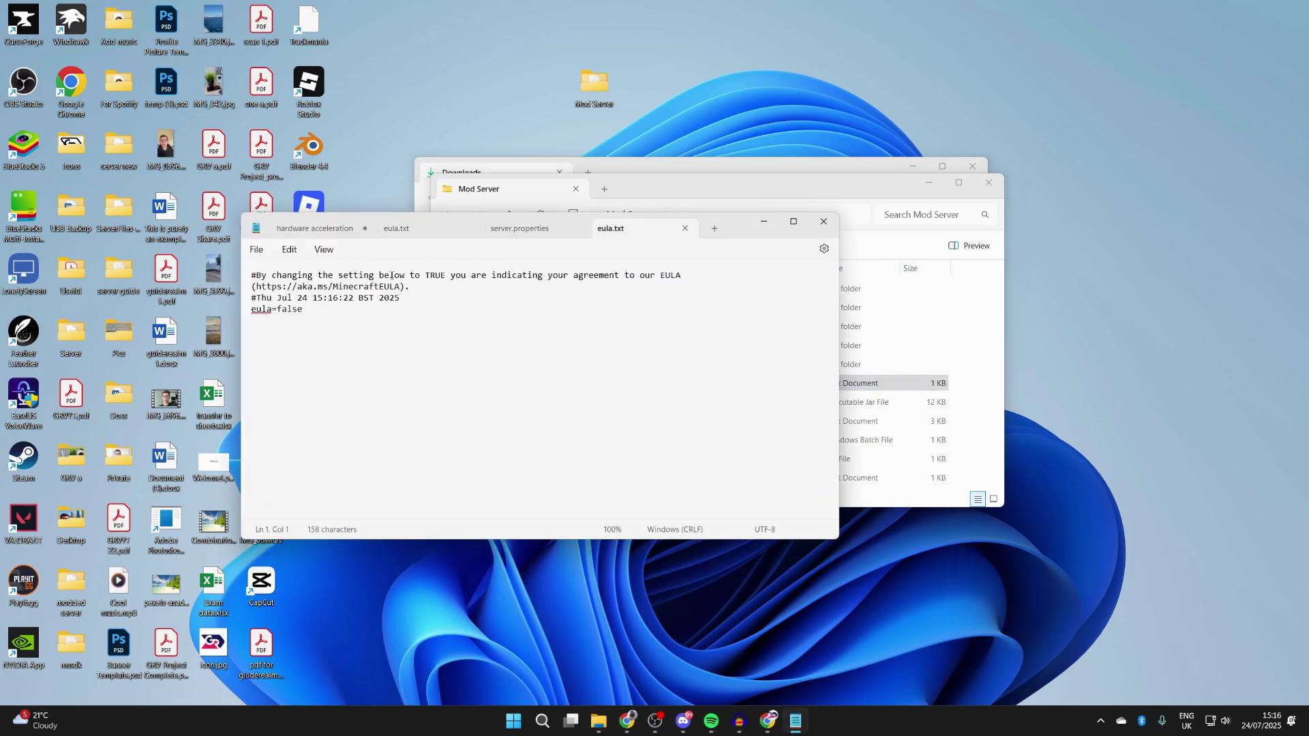
Change eula.txt to eula=true, save and close Notepad, then rerun run.bat.
drag(402, 287, 258, 289)
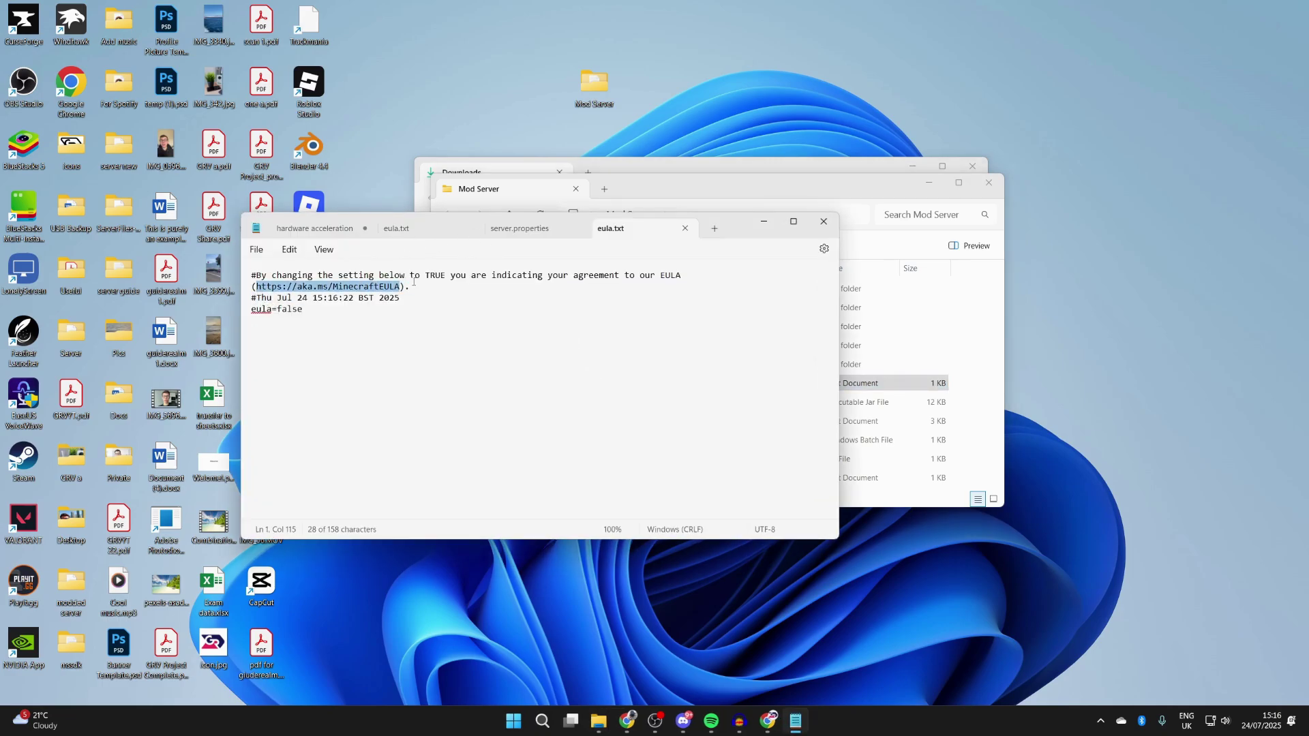
click(349, 312)
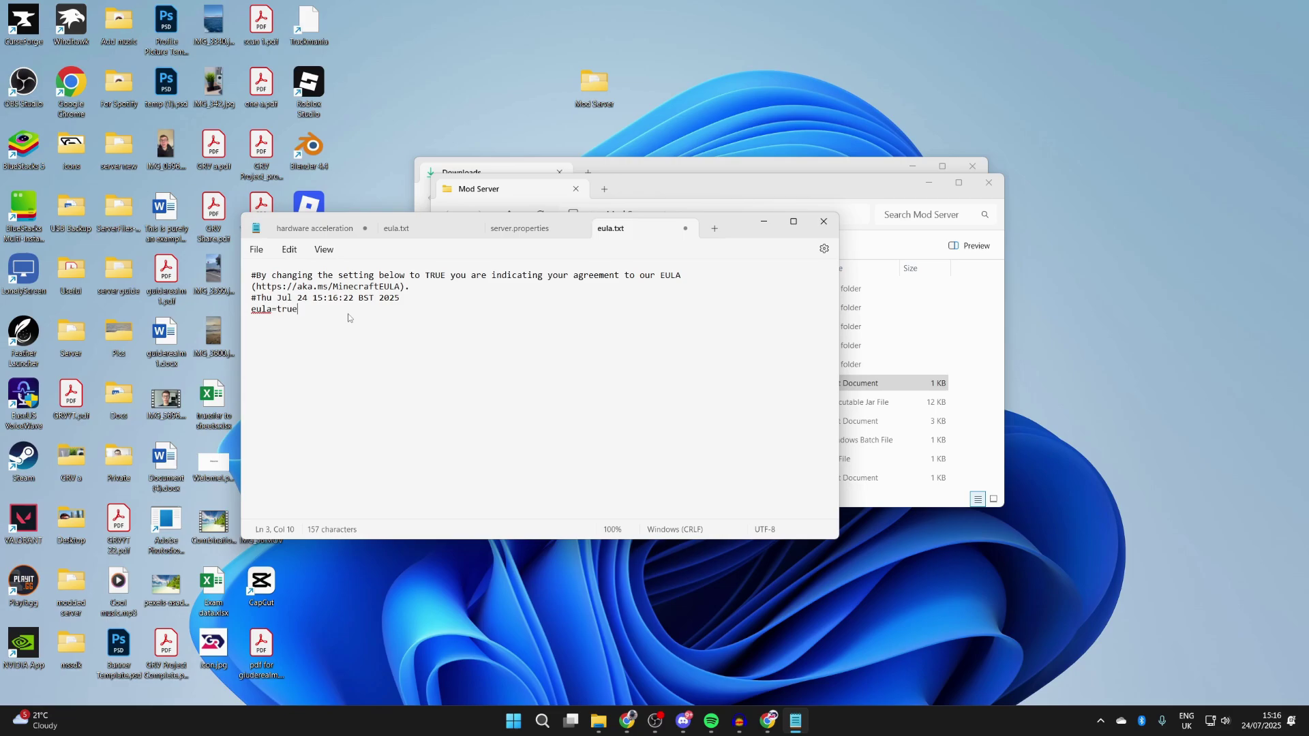
click(256, 250)
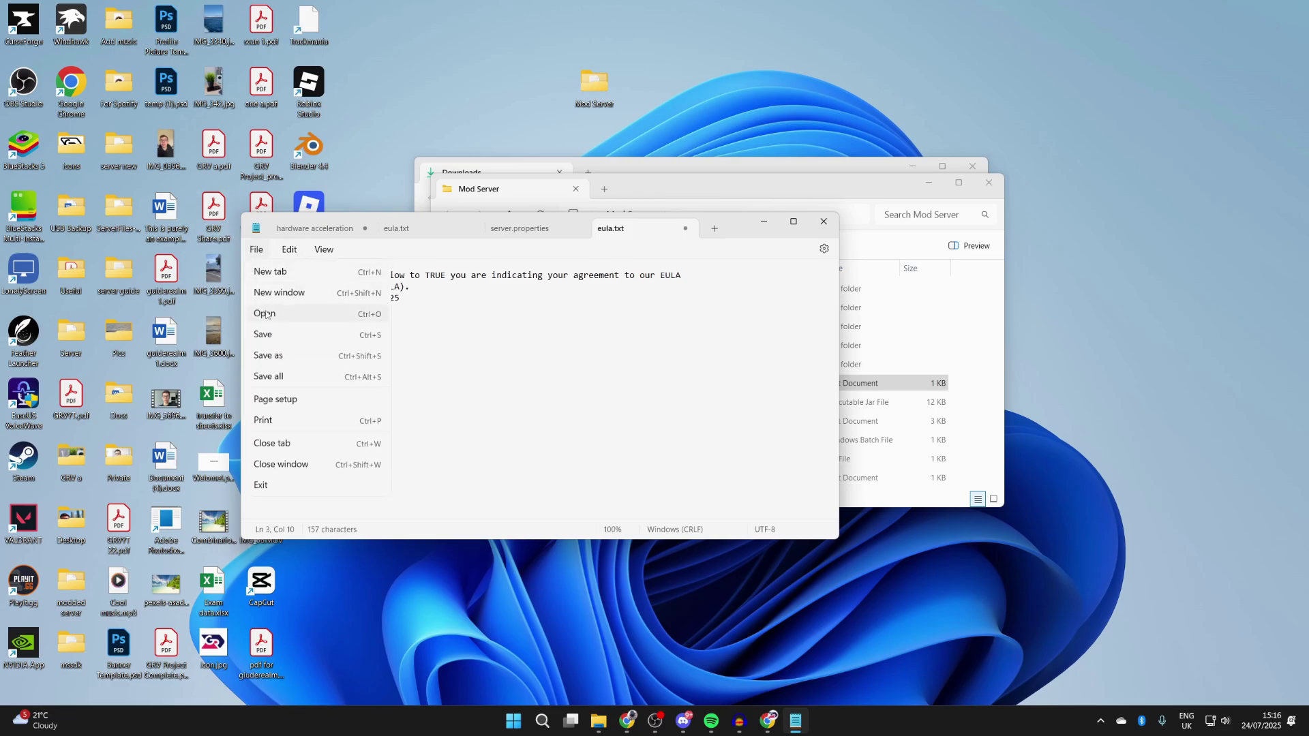
click(276, 338)
click(823, 221)
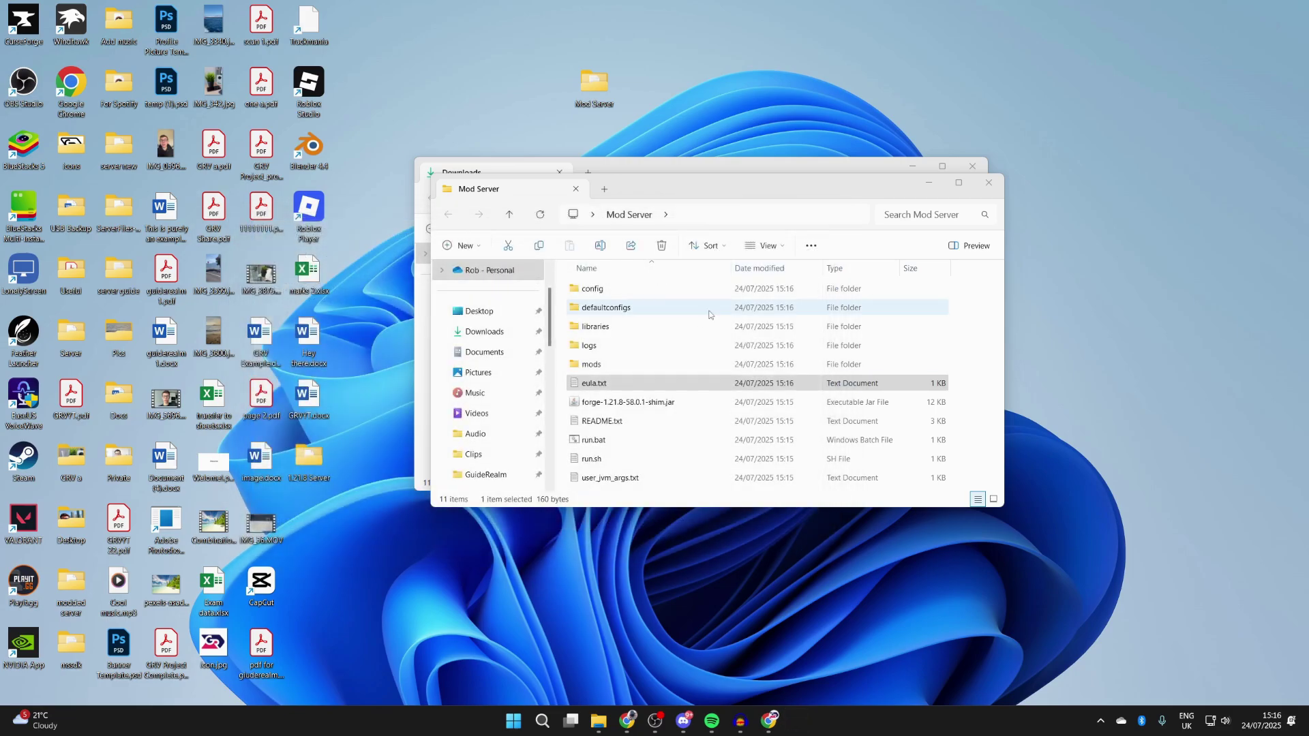
double_click(607, 439)
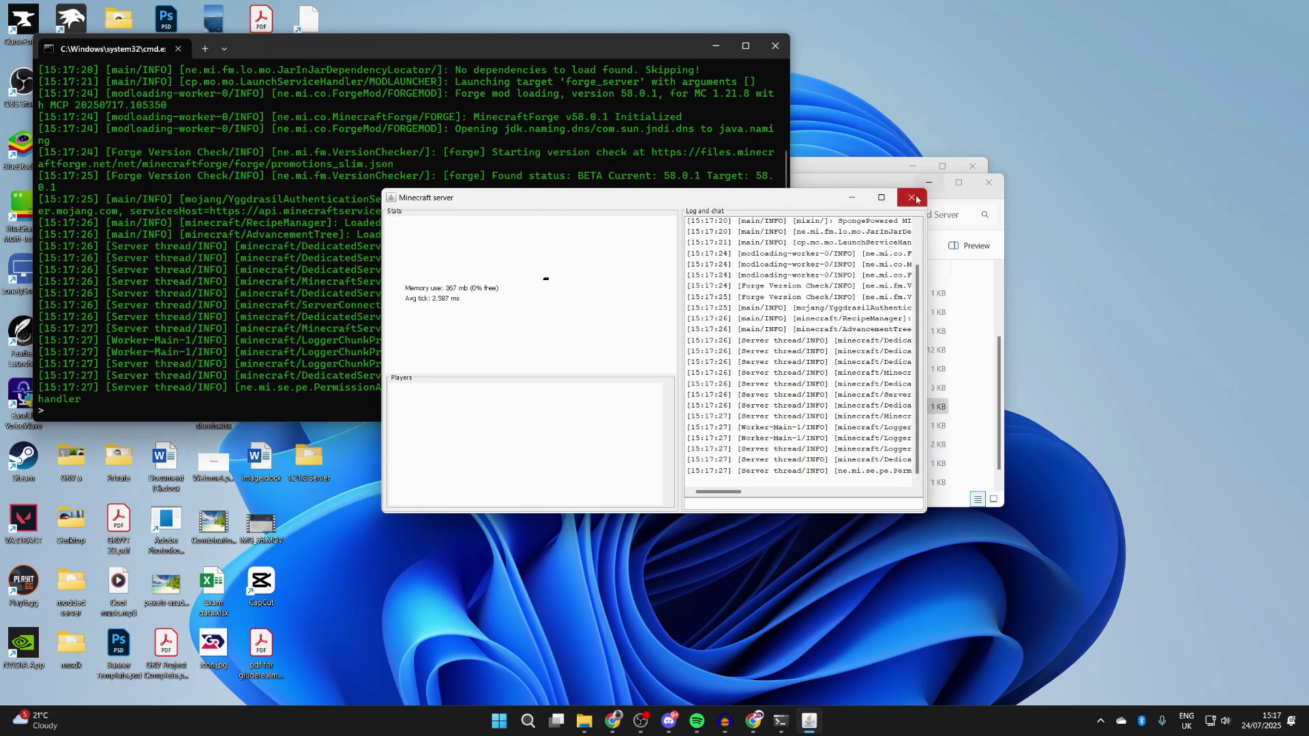
Stop the running server, close its console, and open the mods folder.
click(911, 197)
click(780, 50)
scroll(715, 401, up, 3)
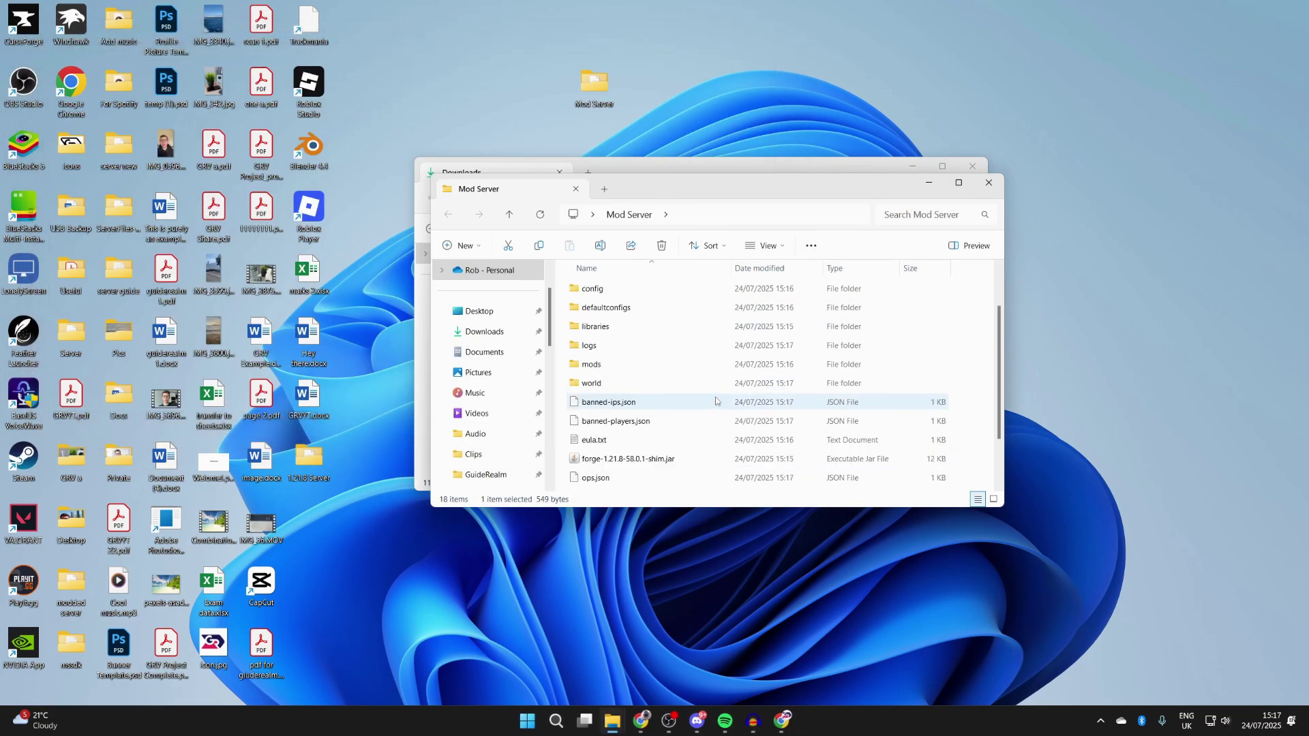
click(592, 364)
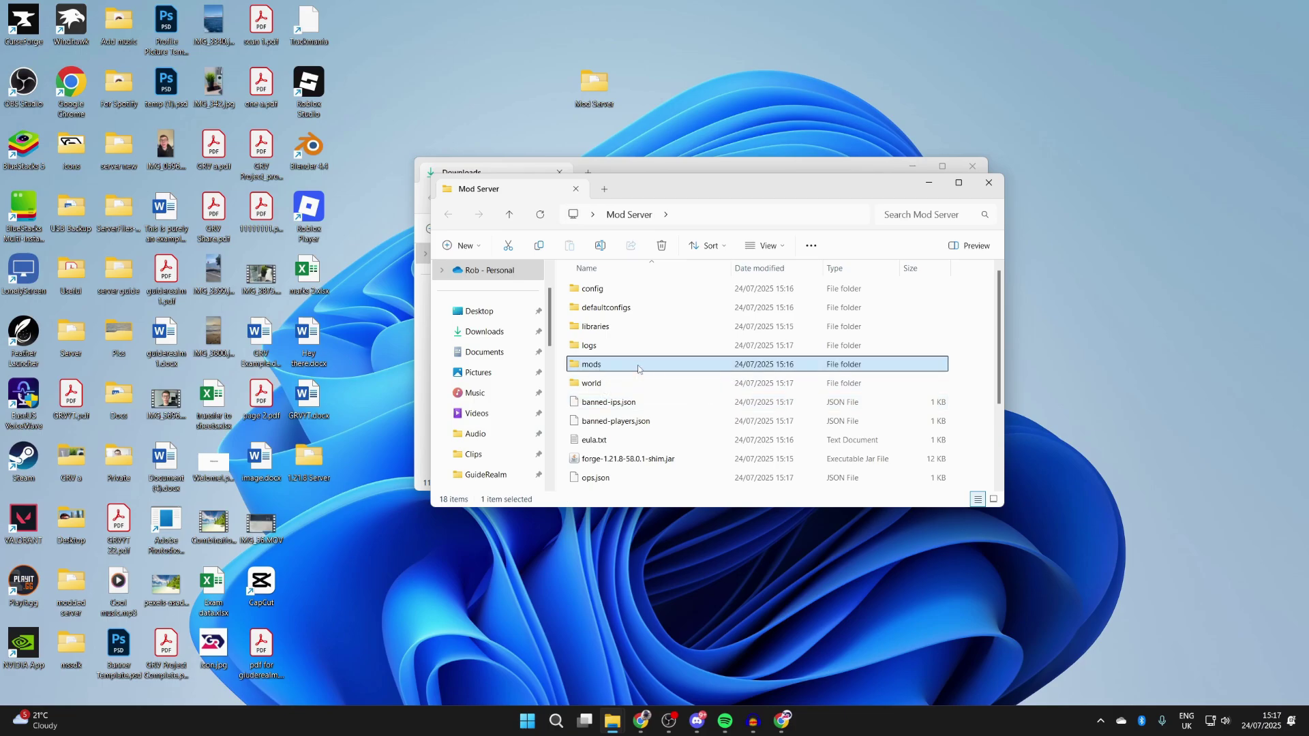
double_click(638, 369)
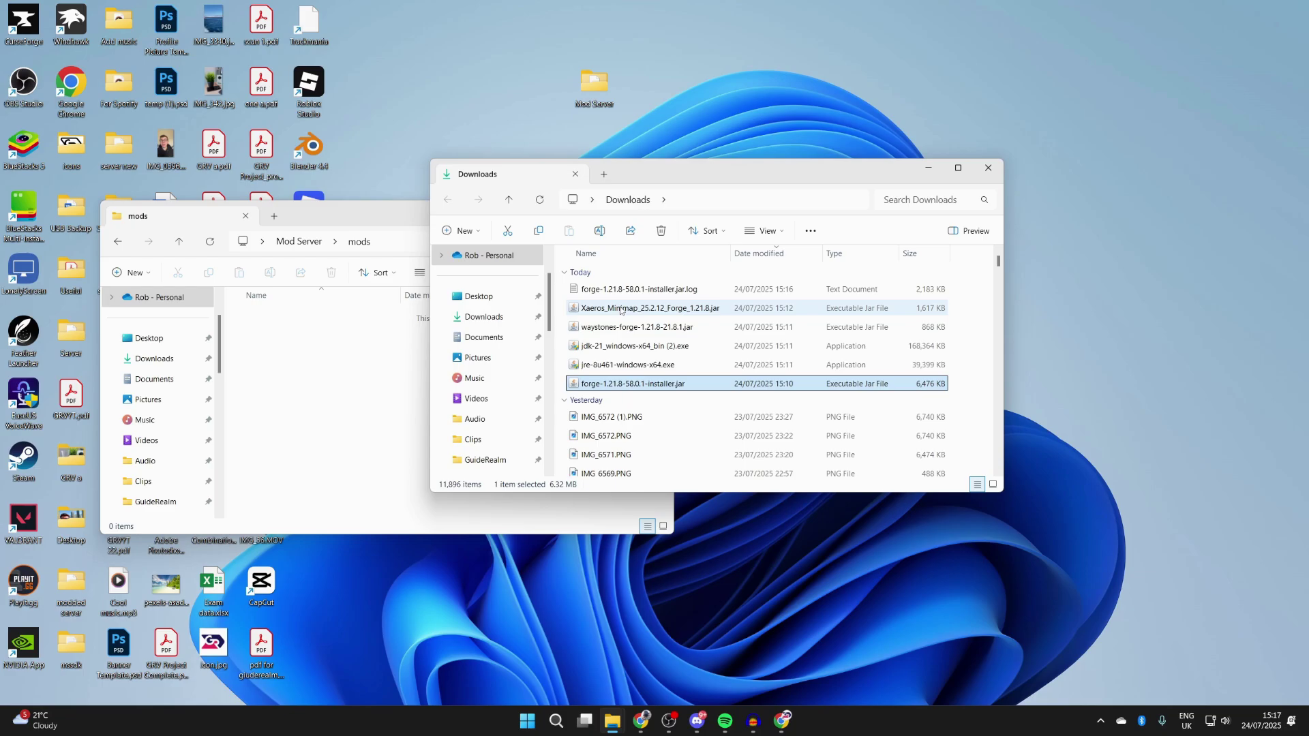
Copy the Xaeros Minimap jar from Downloads and paste it into the mods folder.
click(621, 310)
right_click(621, 311)
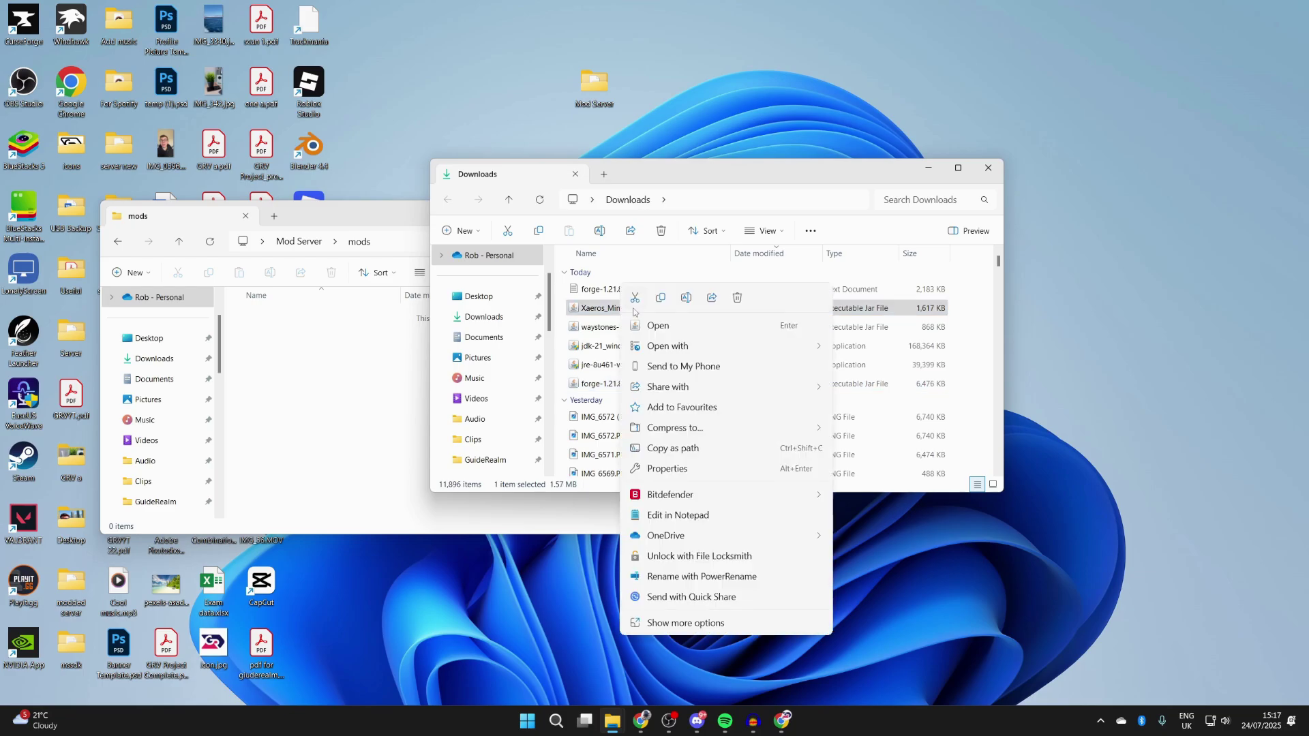
click(665, 297)
click(306, 345)
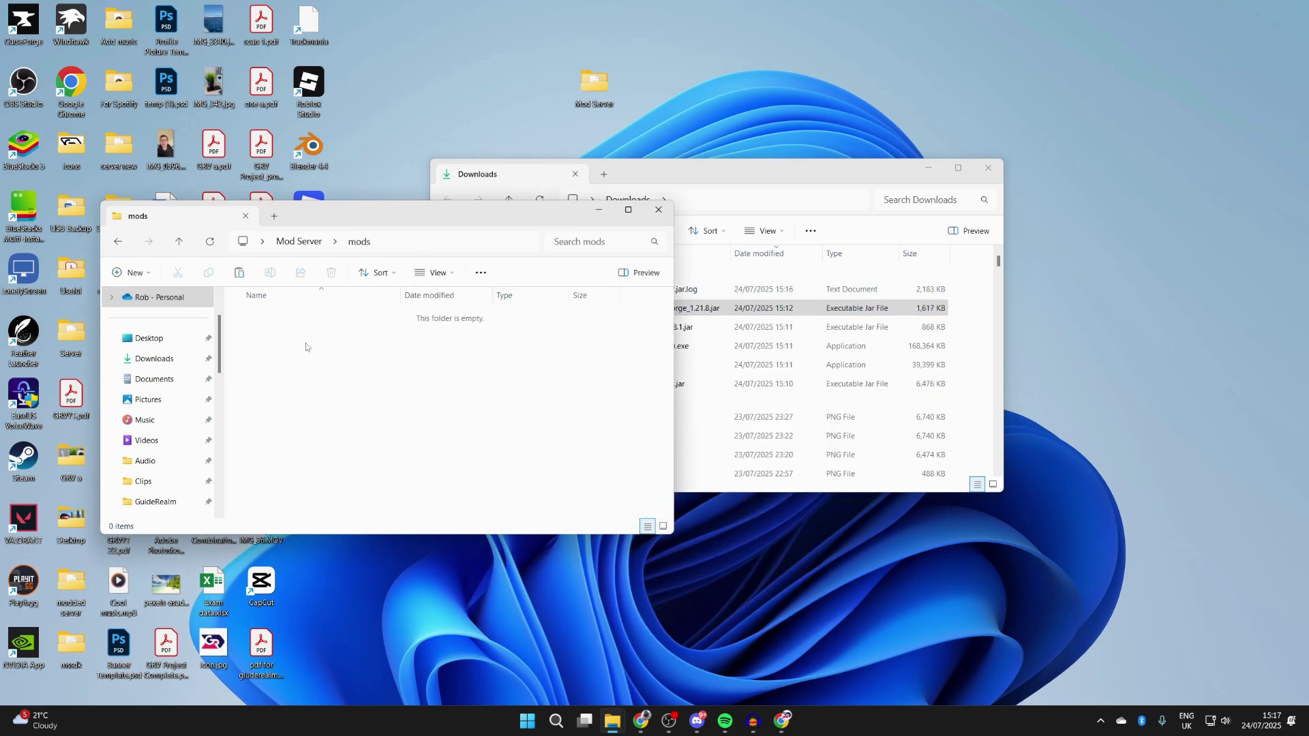
right_click(305, 346)
click(321, 357)
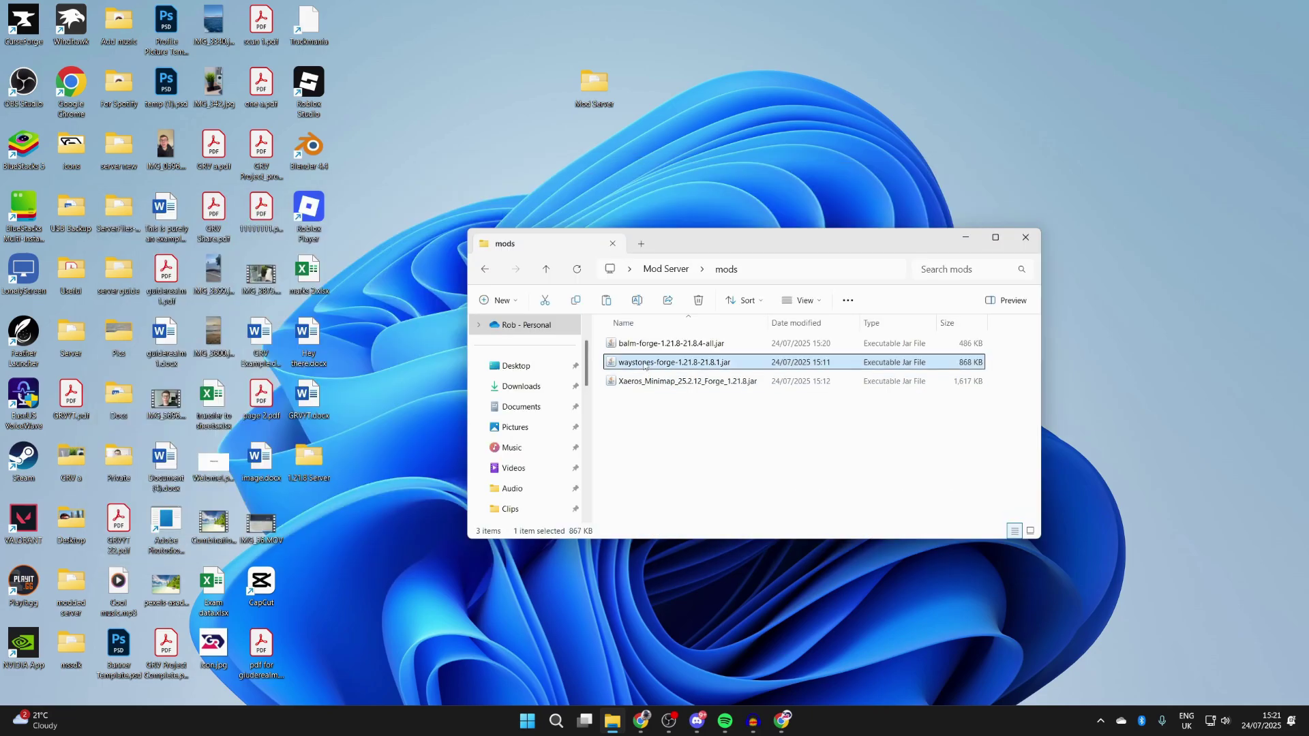
Return to the Mod Server folder and relaunch the server with run.bat.
click(624, 348)
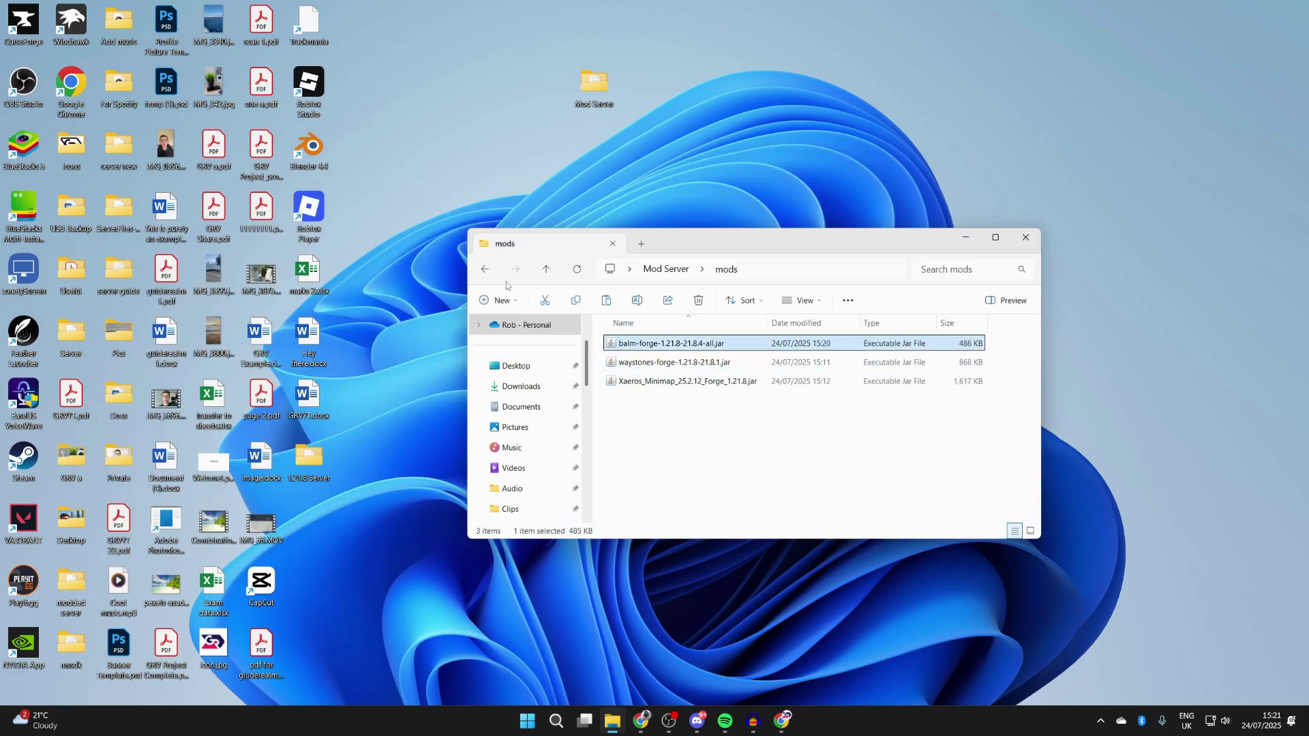
click(485, 268)
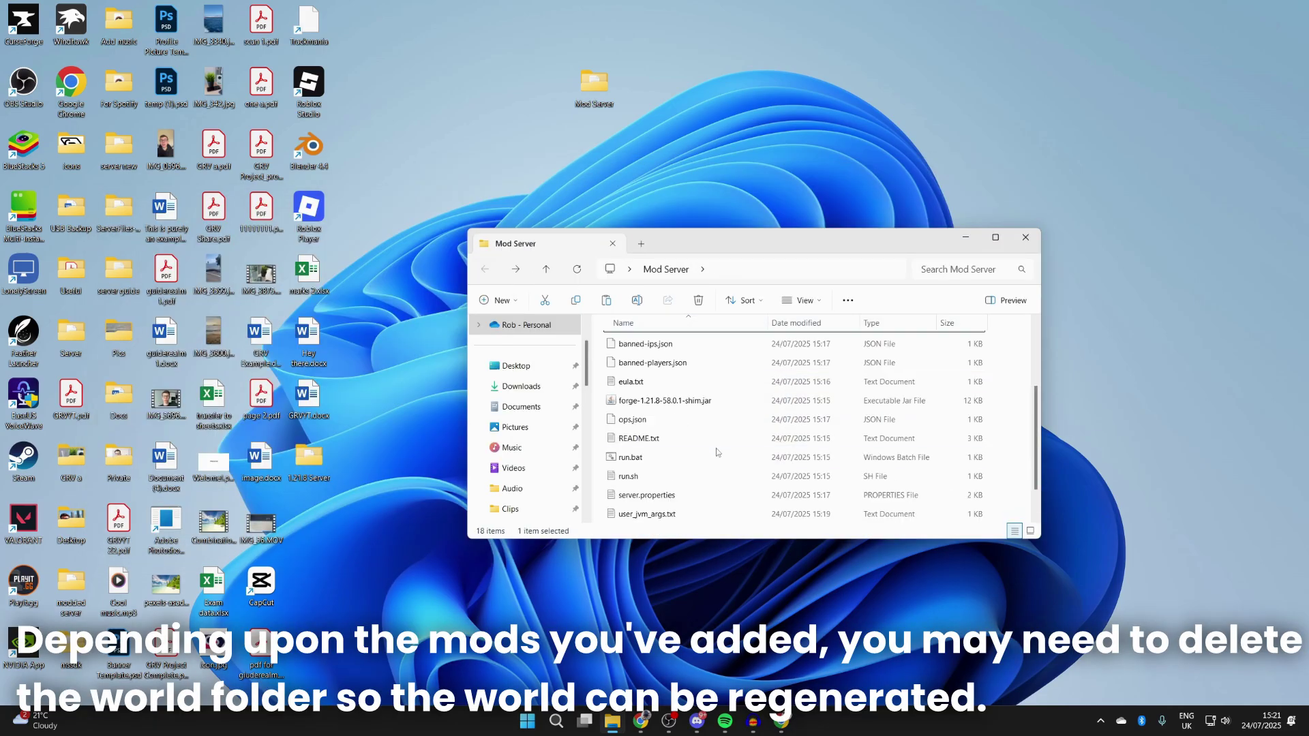
double_click(716, 454)
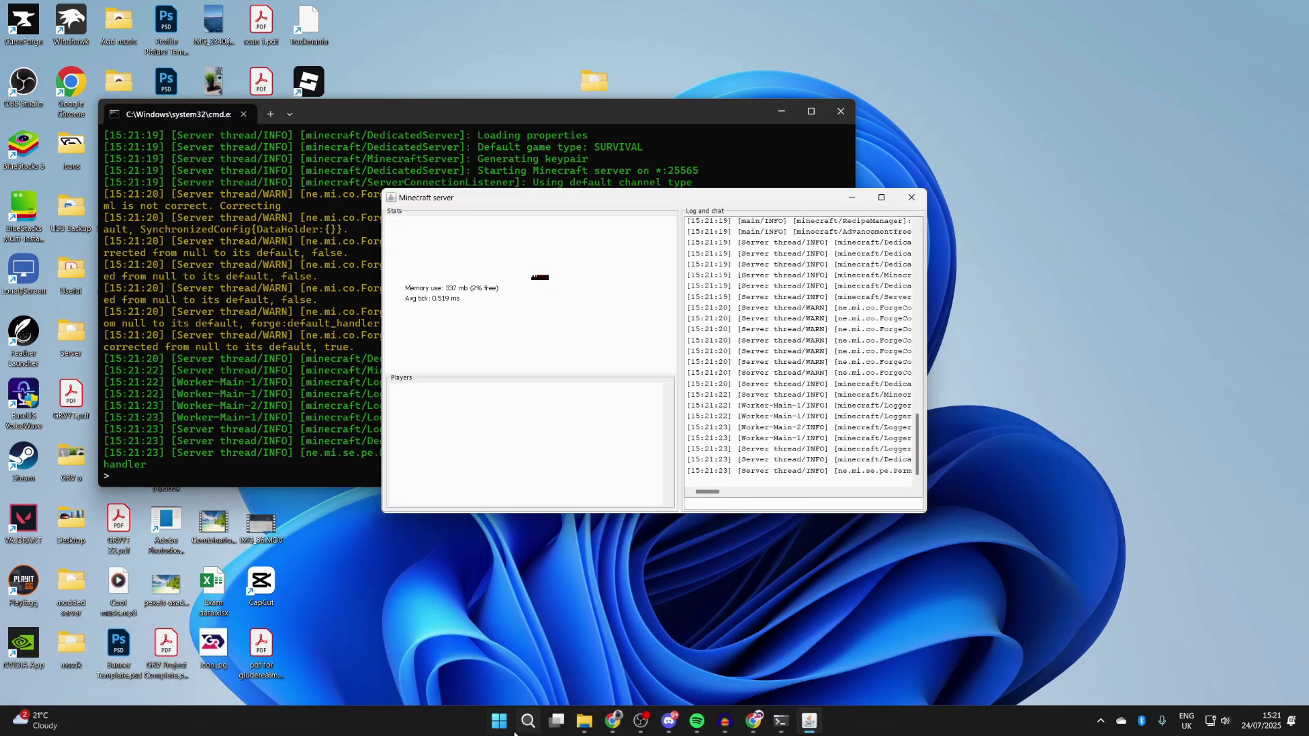
Find and launch the Minecraft Launcher from Windows search.
click(527, 721)
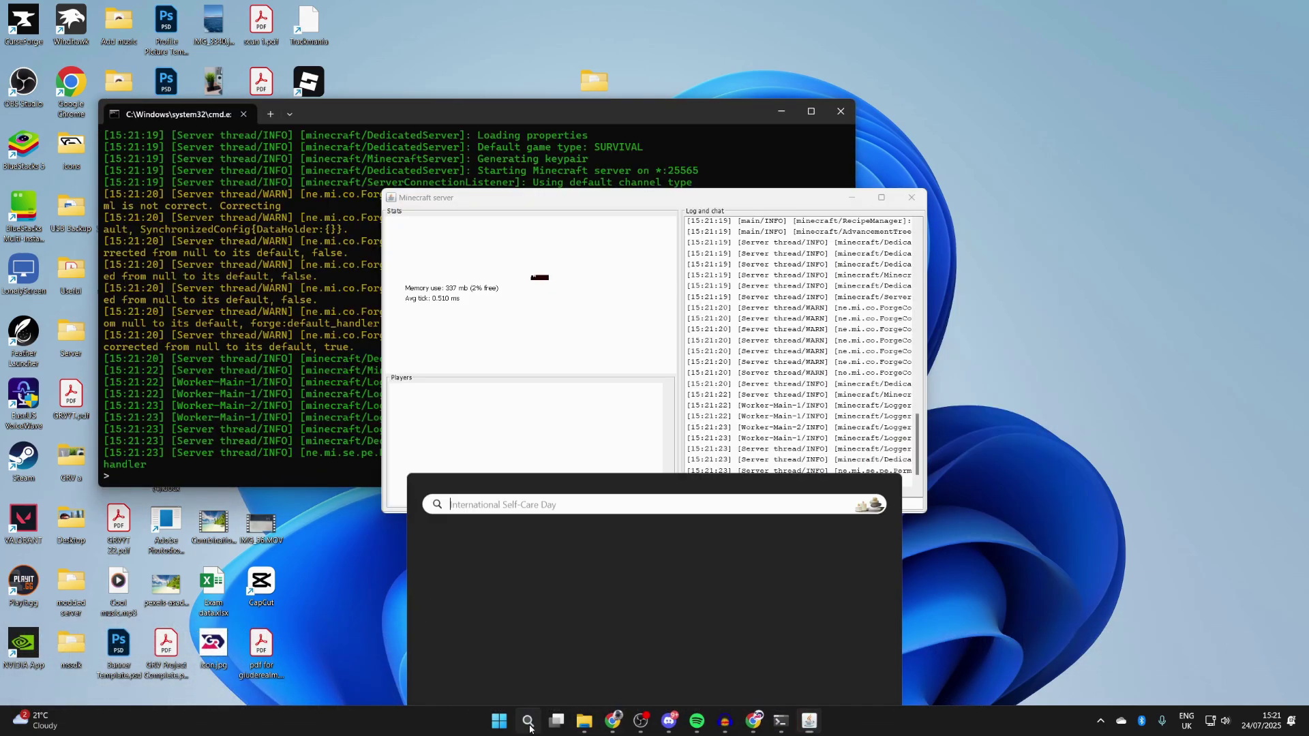
text(min)
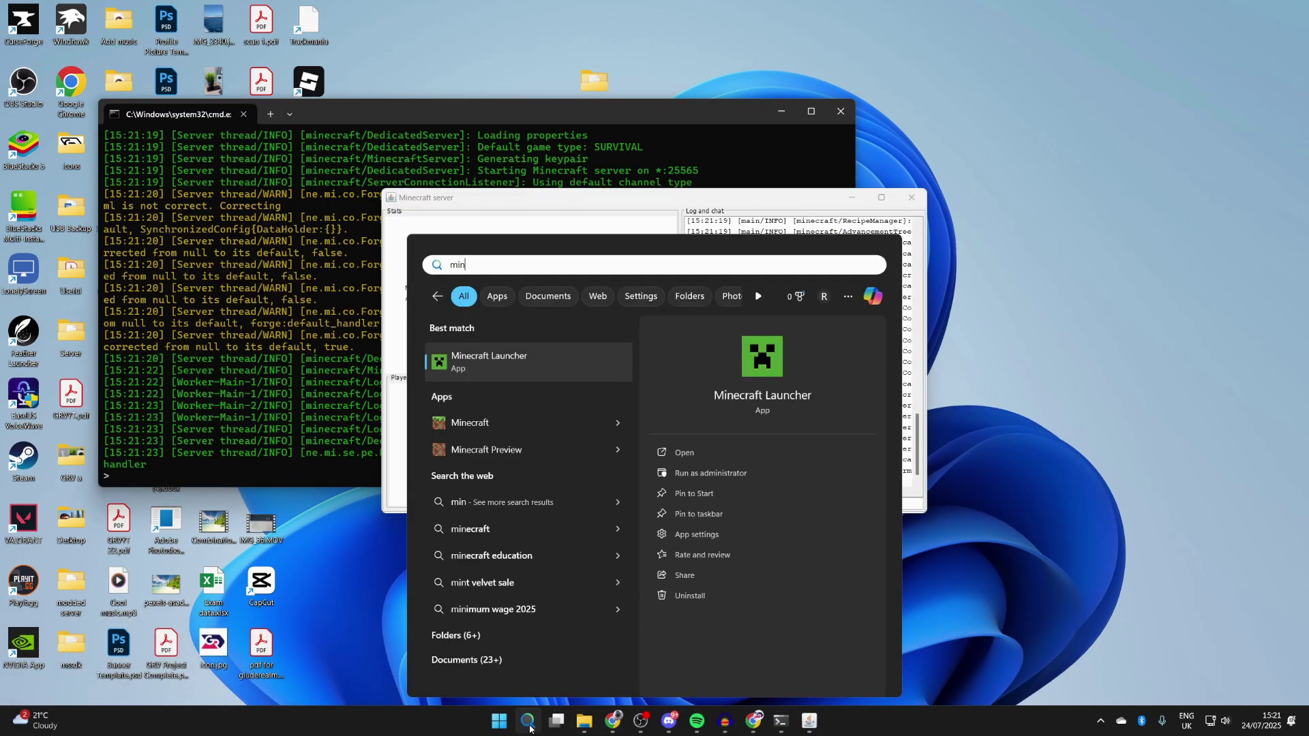
click(526, 371)
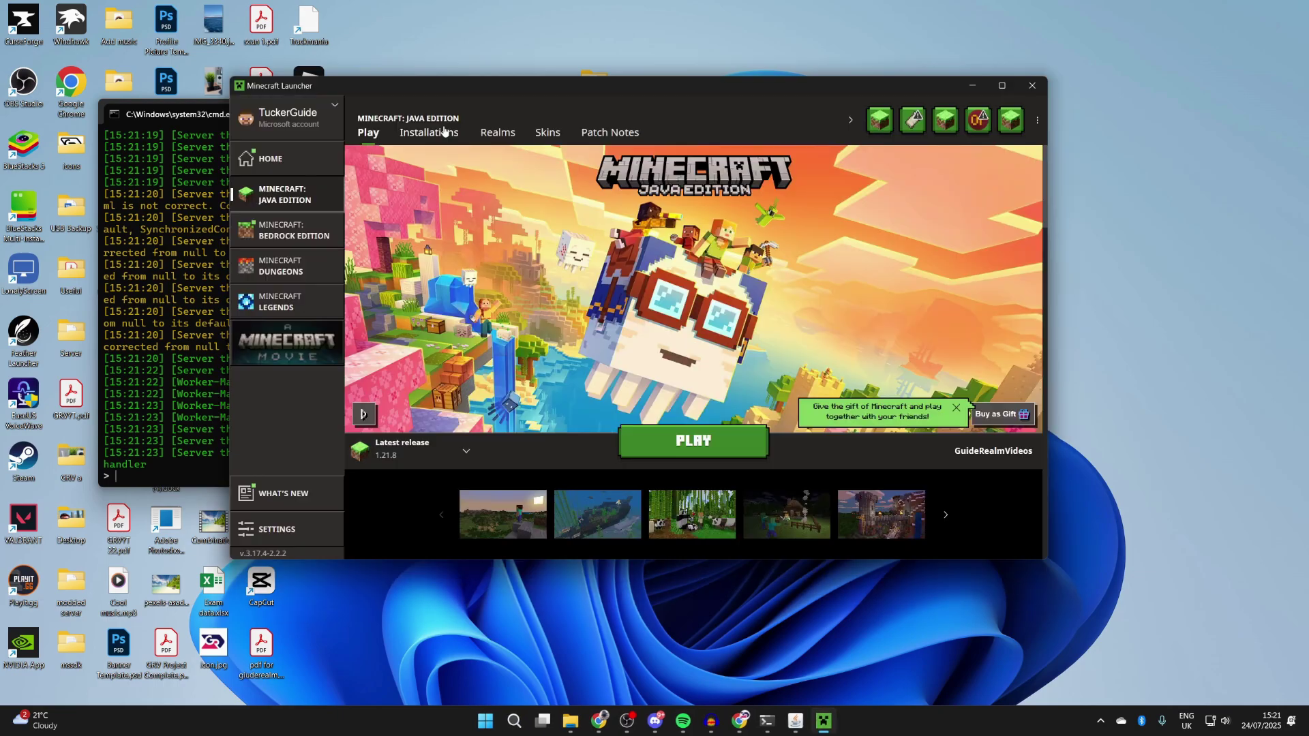
Locate the forge 1.21.8-forge-58.0.1 installation and open its game folder.
click(430, 132)
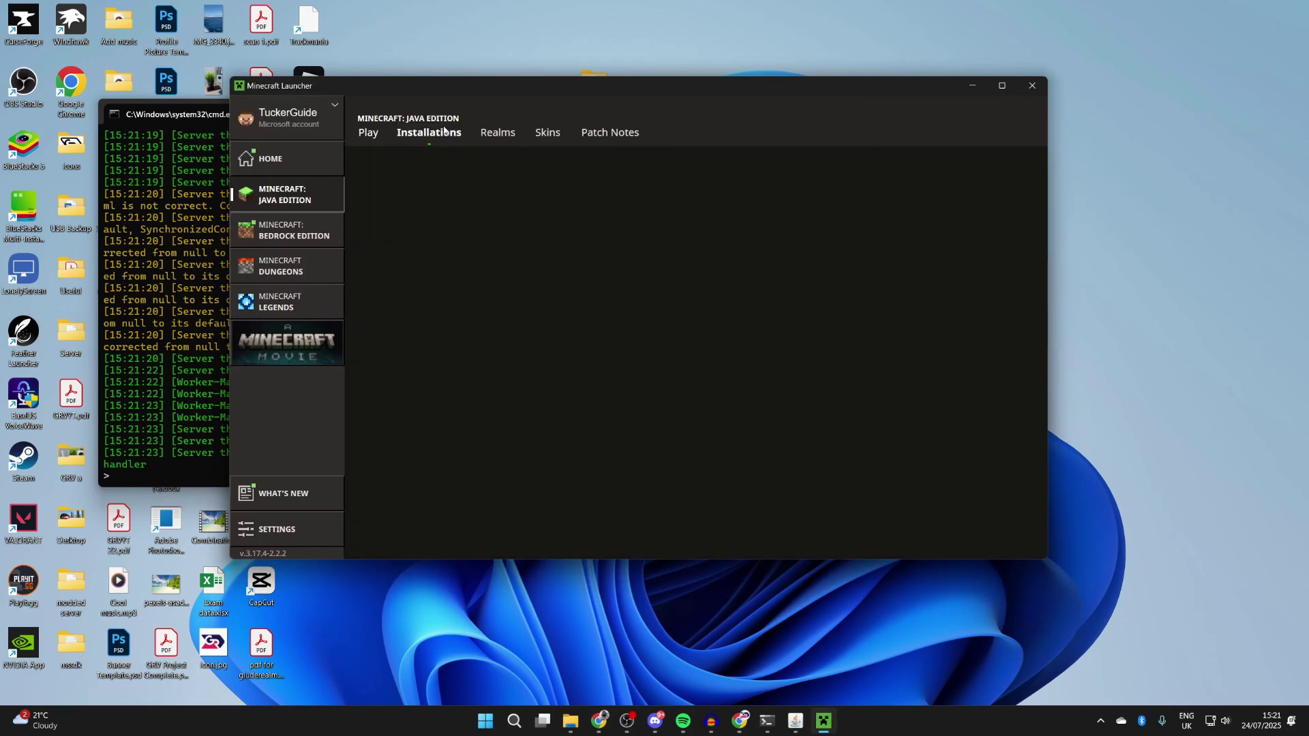
scroll(529, 339, down, 10)
scroll(529, 339, down, 5)
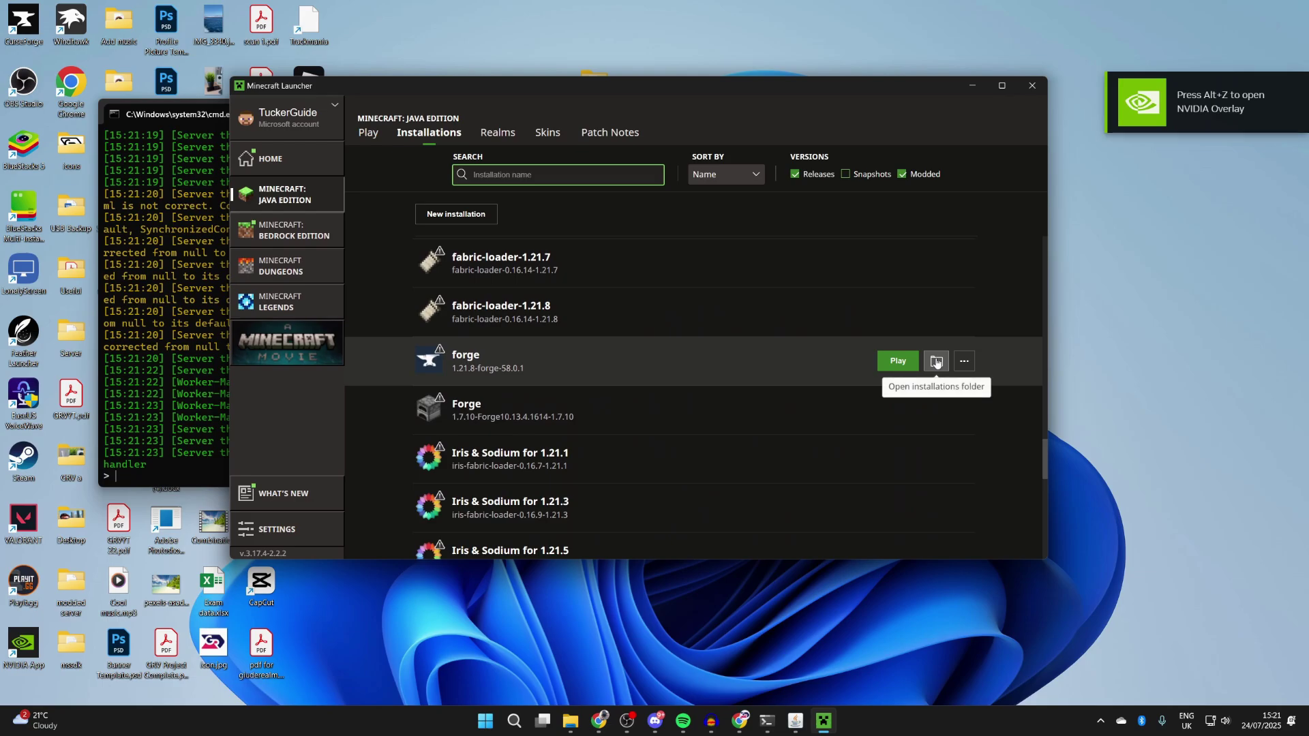
click(936, 362)
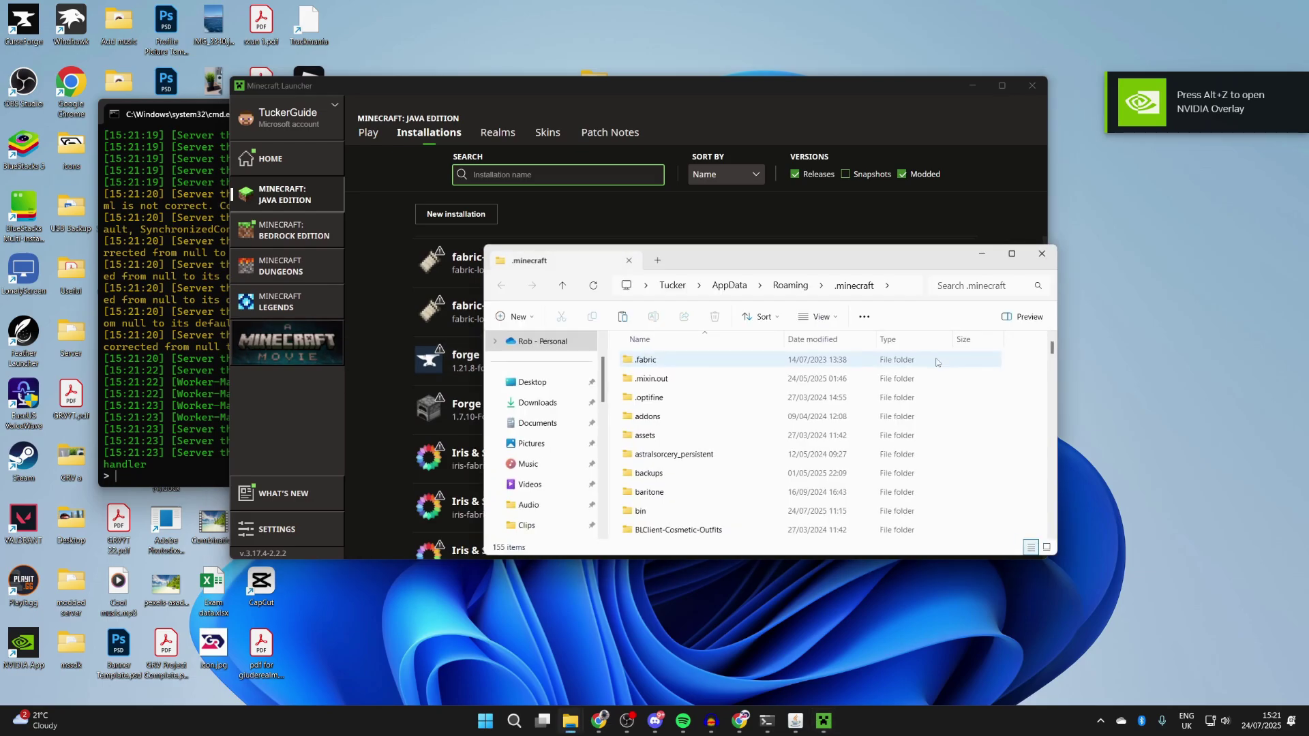
Open the .minecraft mods folder and delete the two Fabric mod jars.
scroll(706, 390, down, 10)
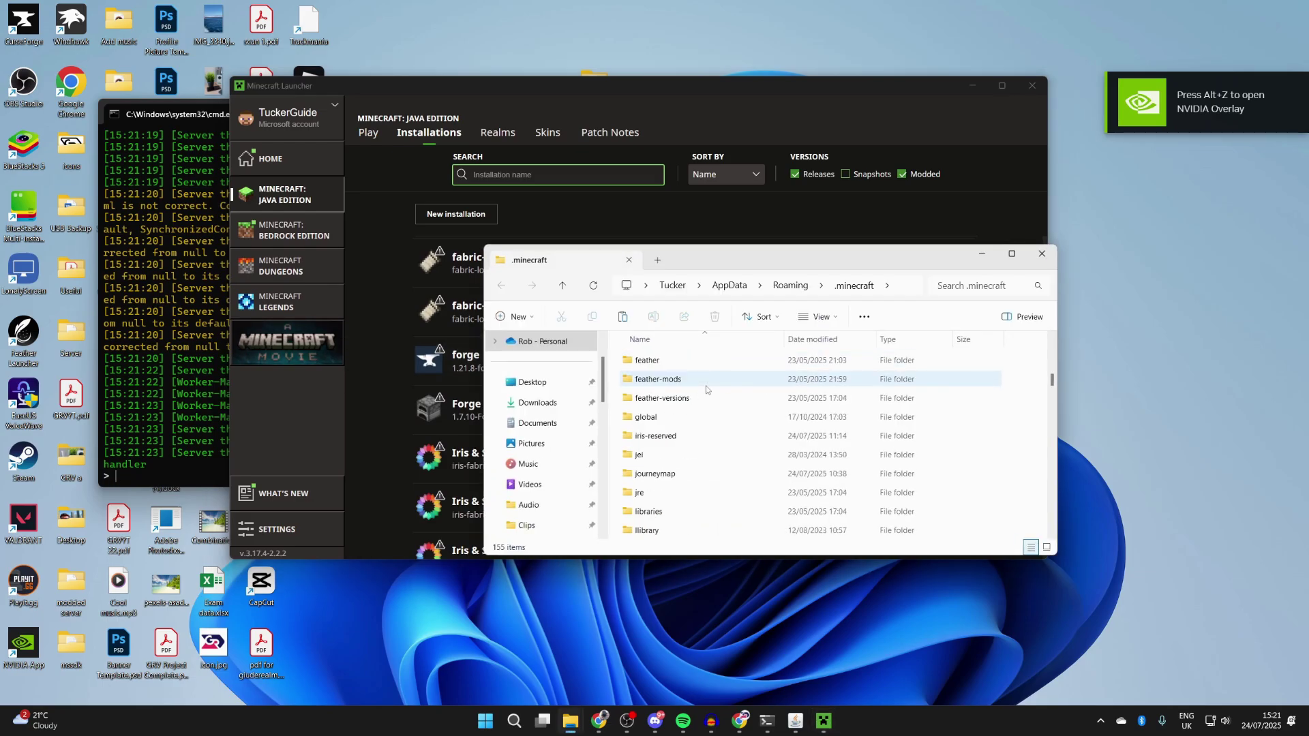
click(720, 515)
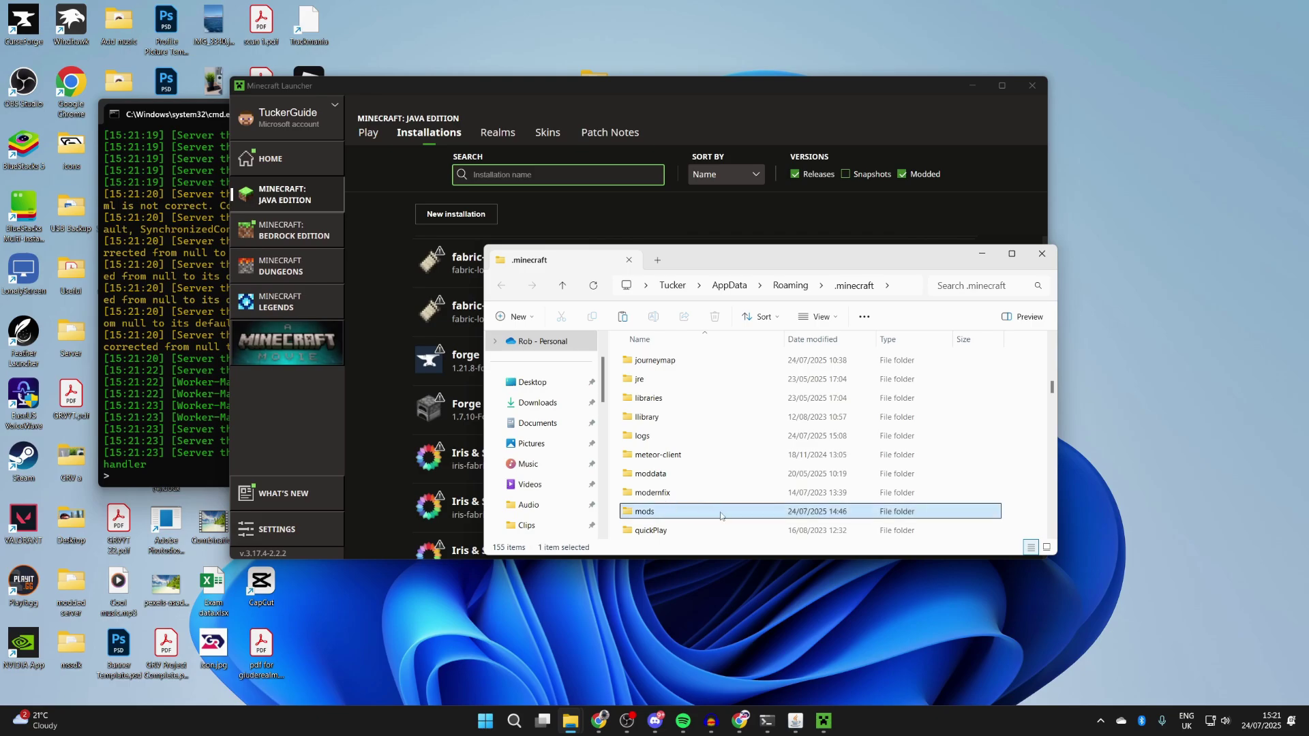
double_click(720, 515)
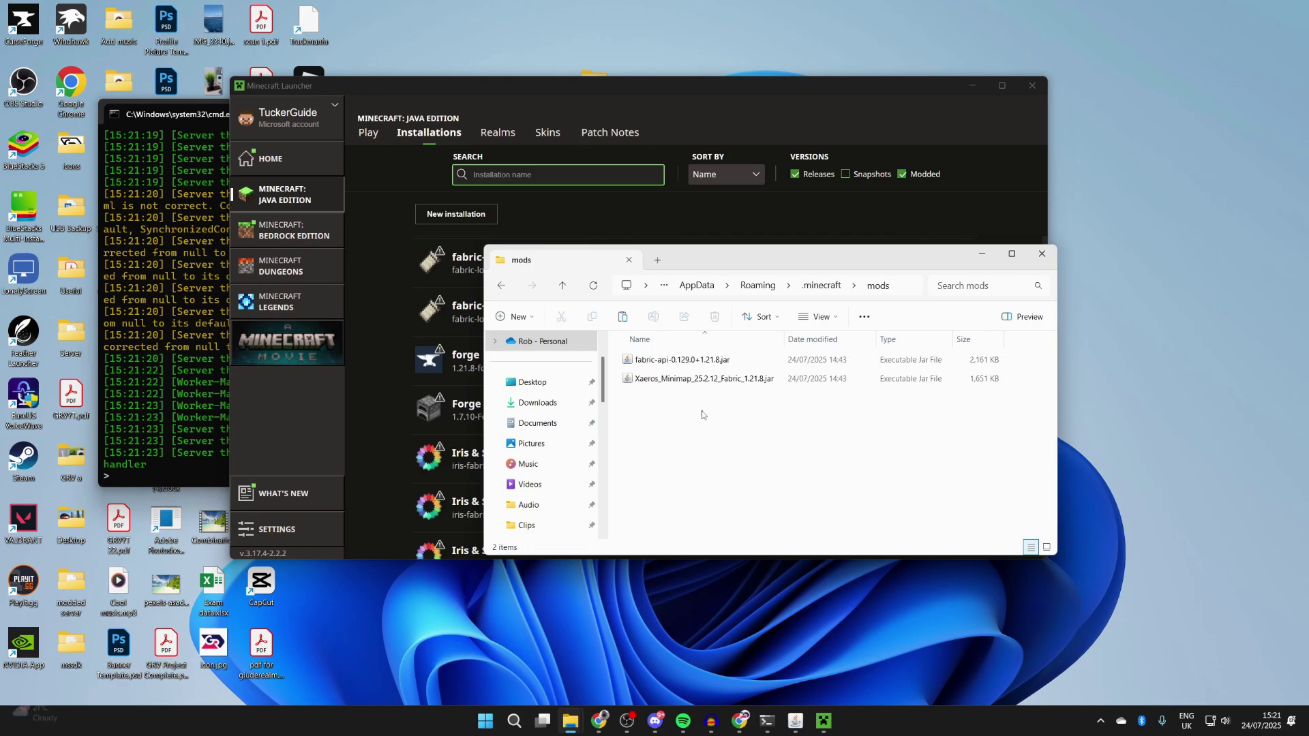
drag(704, 423, 677, 342)
key(Delete)
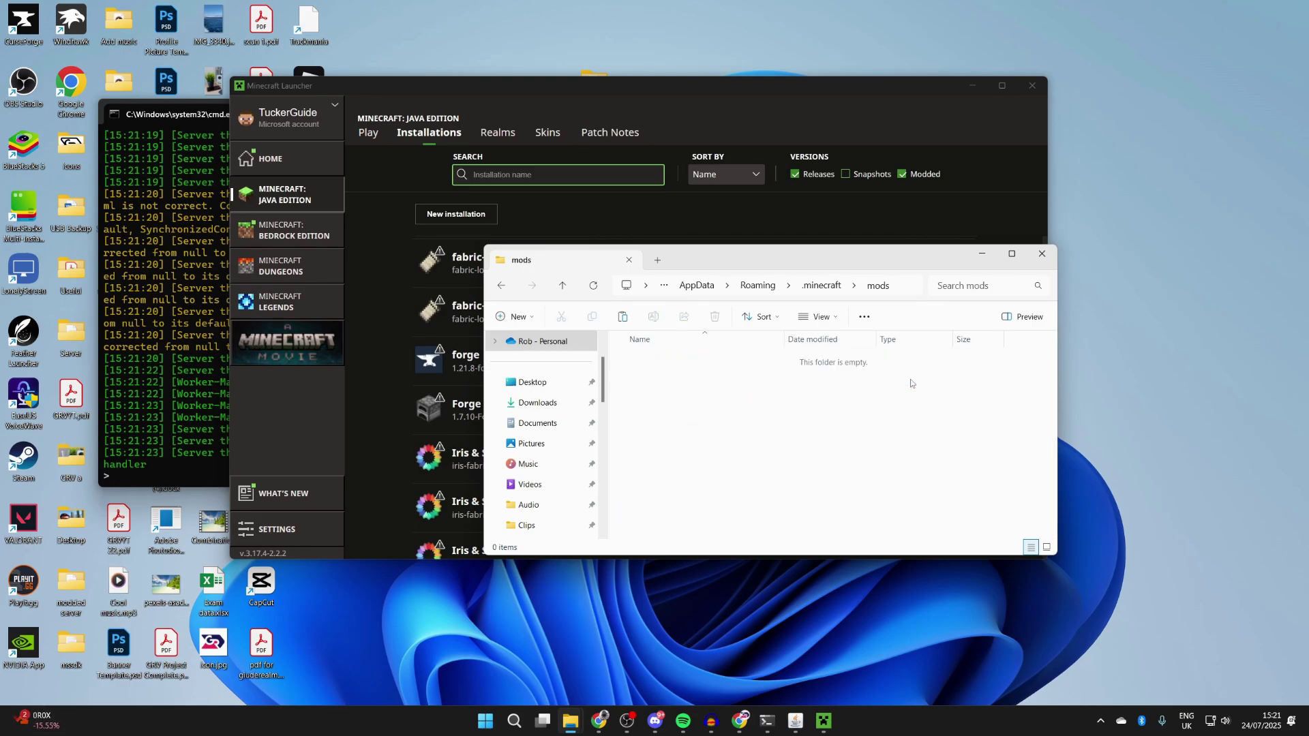
Place the Downloads window beside mods and move the balm-forge jar into mods.
key(alt+Left)
double_click(658, 477)
mouse_move(571, 721)
click(501, 647)
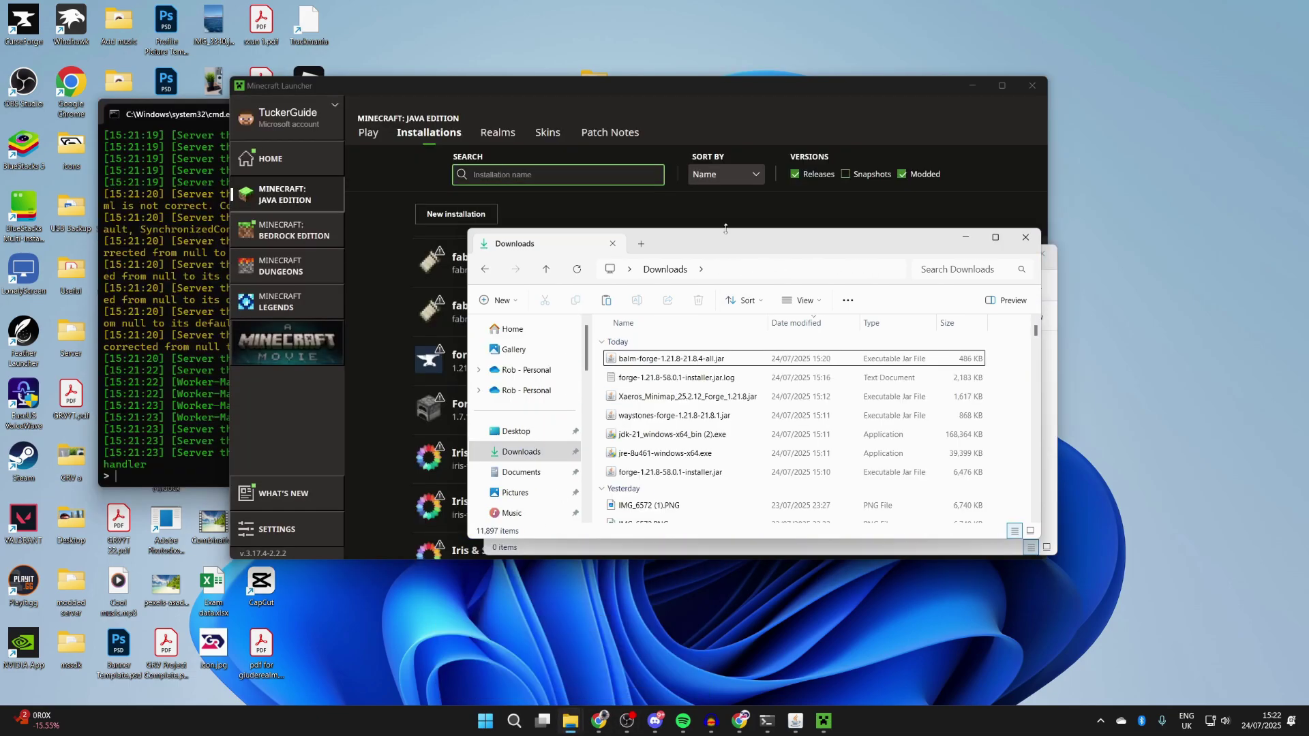
drag(839, 231, 439, 257)
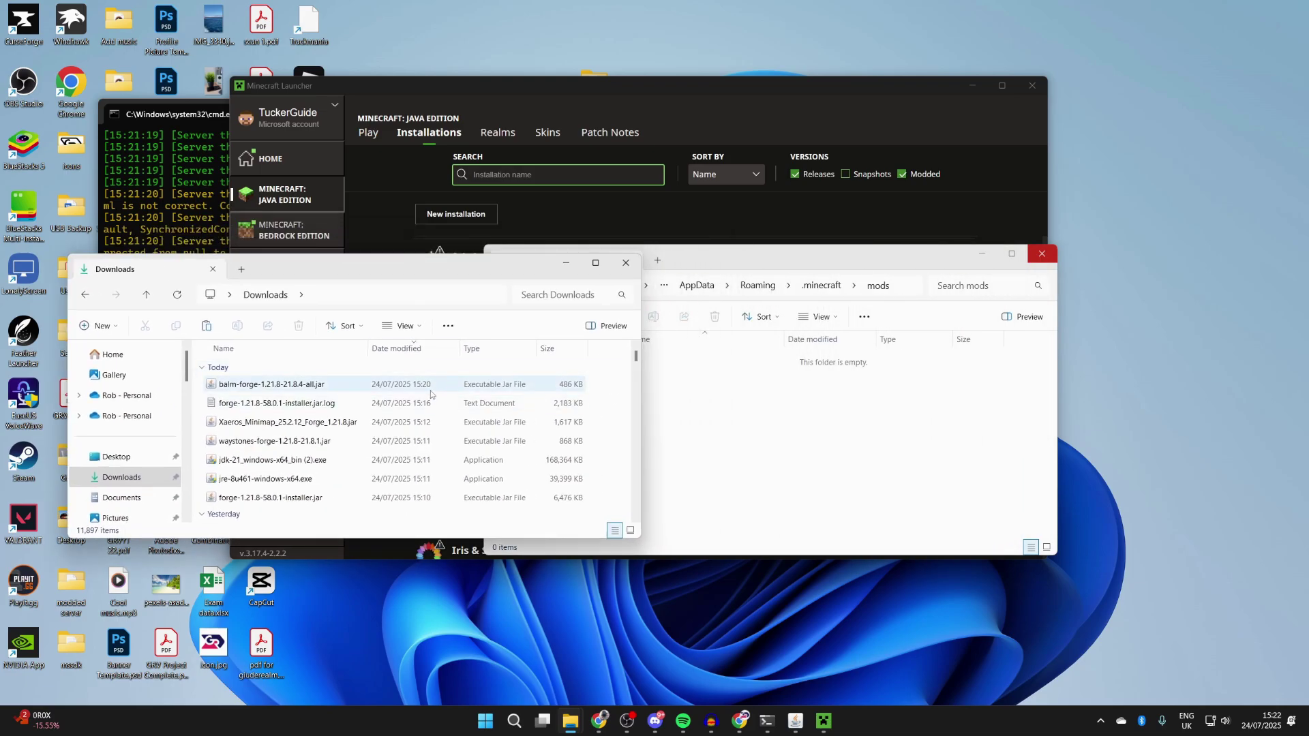
drag(402, 384, 788, 396)
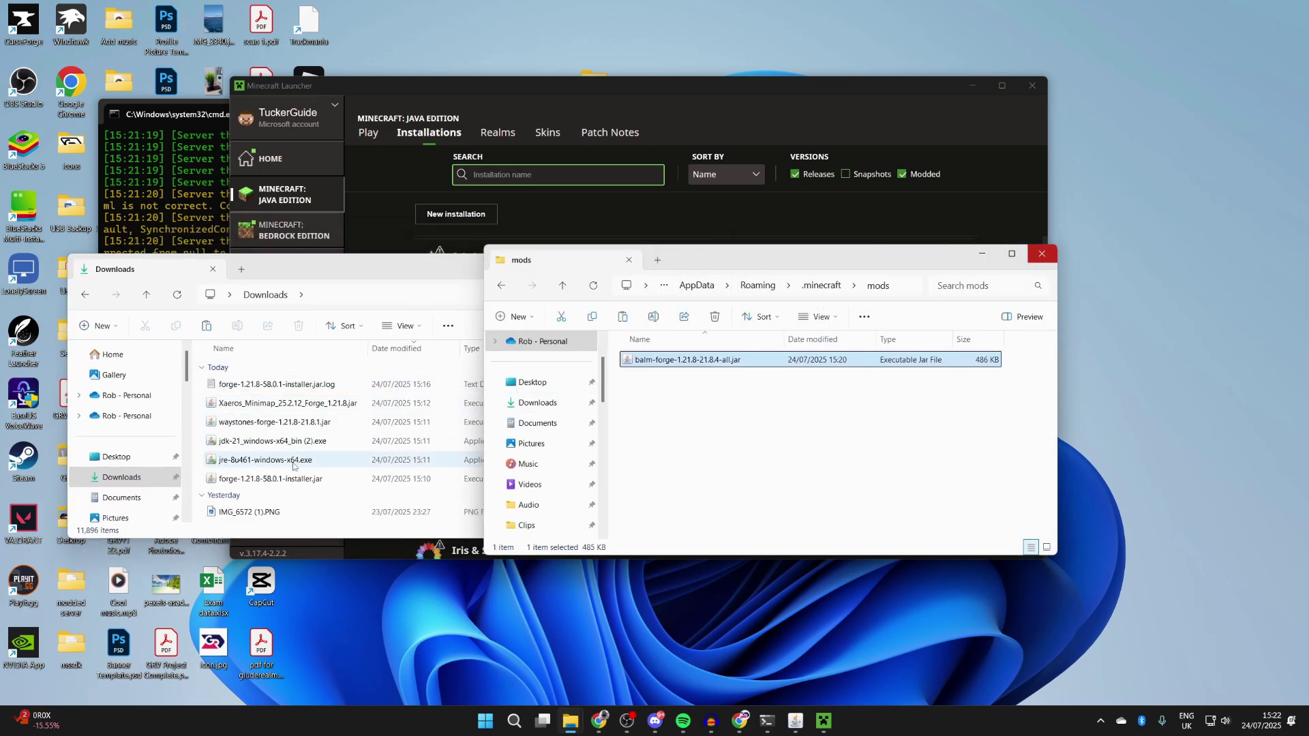
Move the Xaeros Minimap and Waystones Forge jars into mods and close both folder windows.
click(298, 404)
ctrl+click(287, 422)
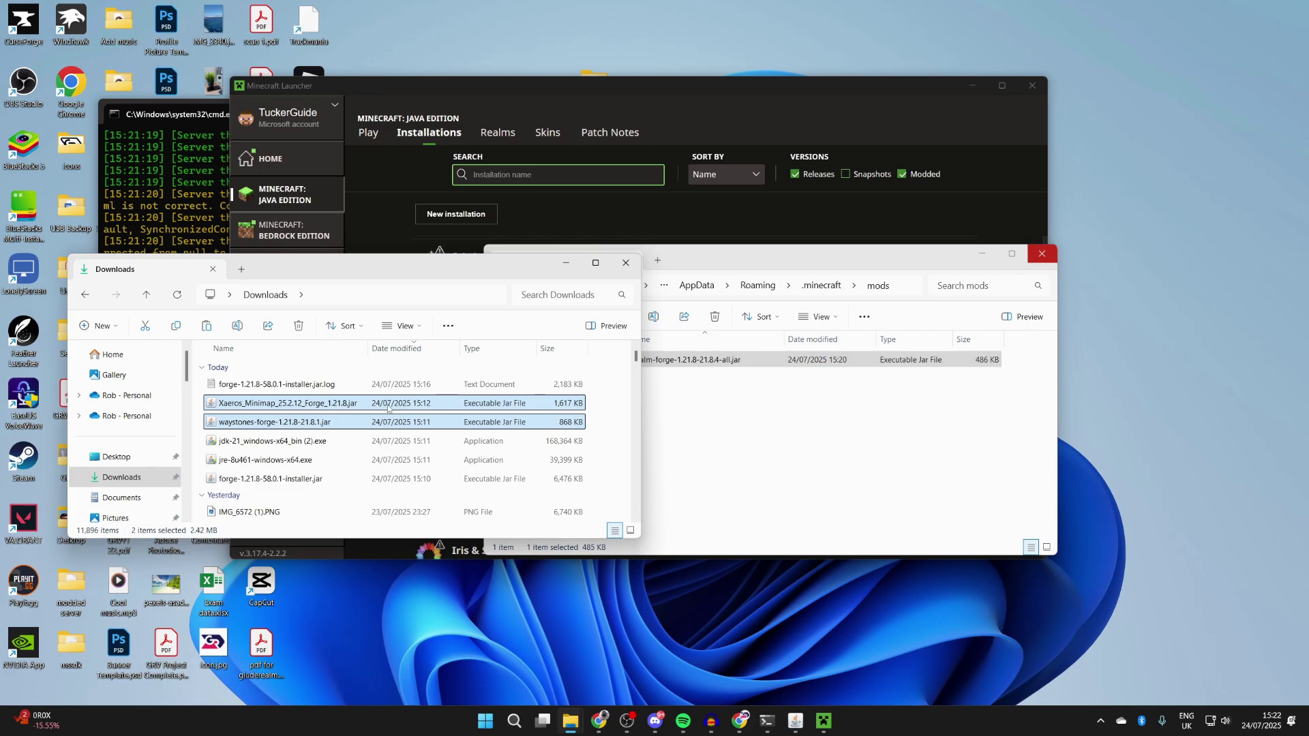
drag(286, 422, 818, 396)
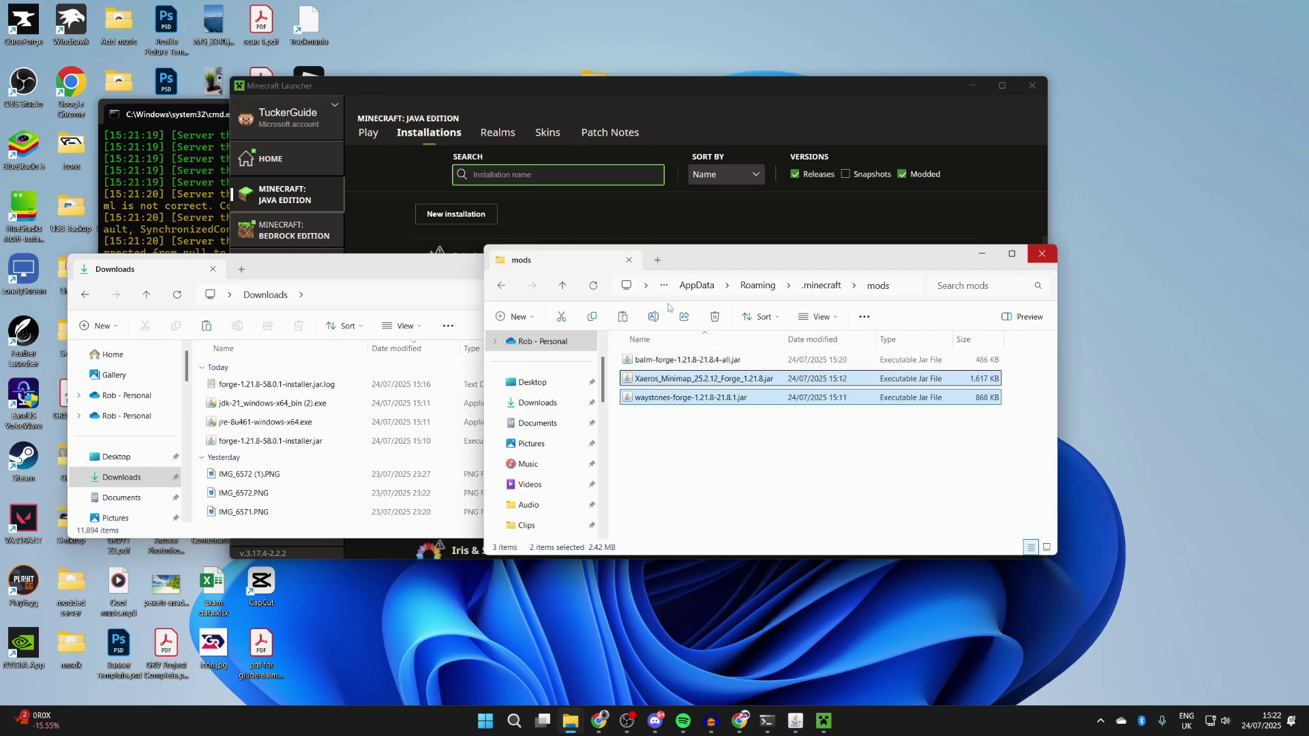
click(1042, 255)
key(ctrl+w)
click(896, 356)
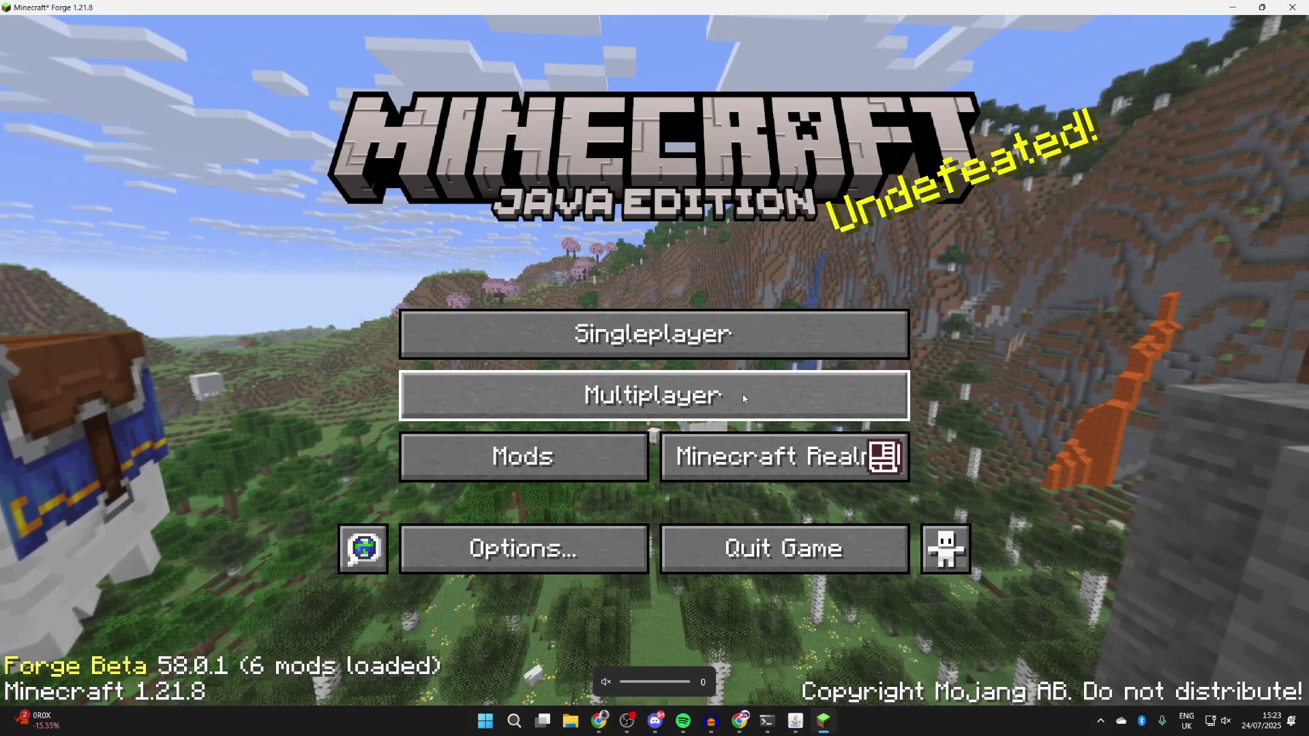
Add a server with address 'localhost' in Multiplayer, then join Minecraft Server.
click(743, 394)
click(920, 593)
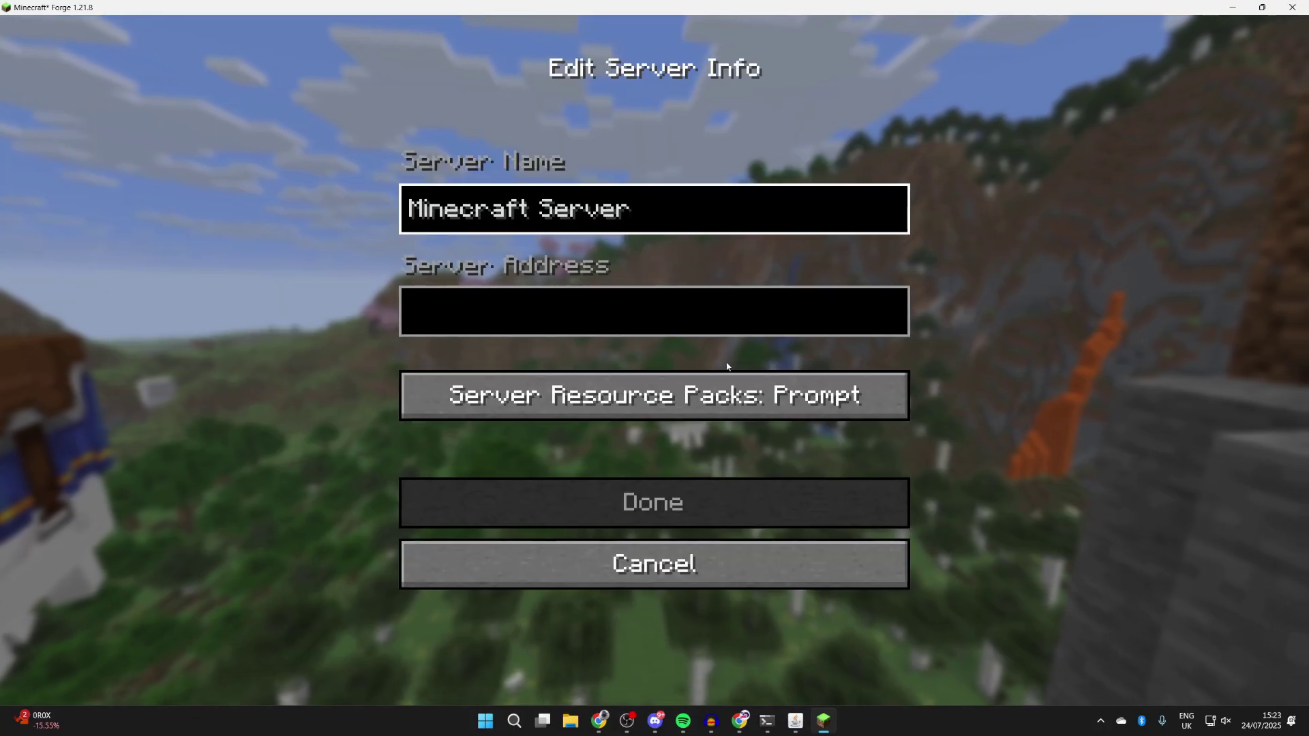
click(725, 307)
text(a)
key(BackSpace)
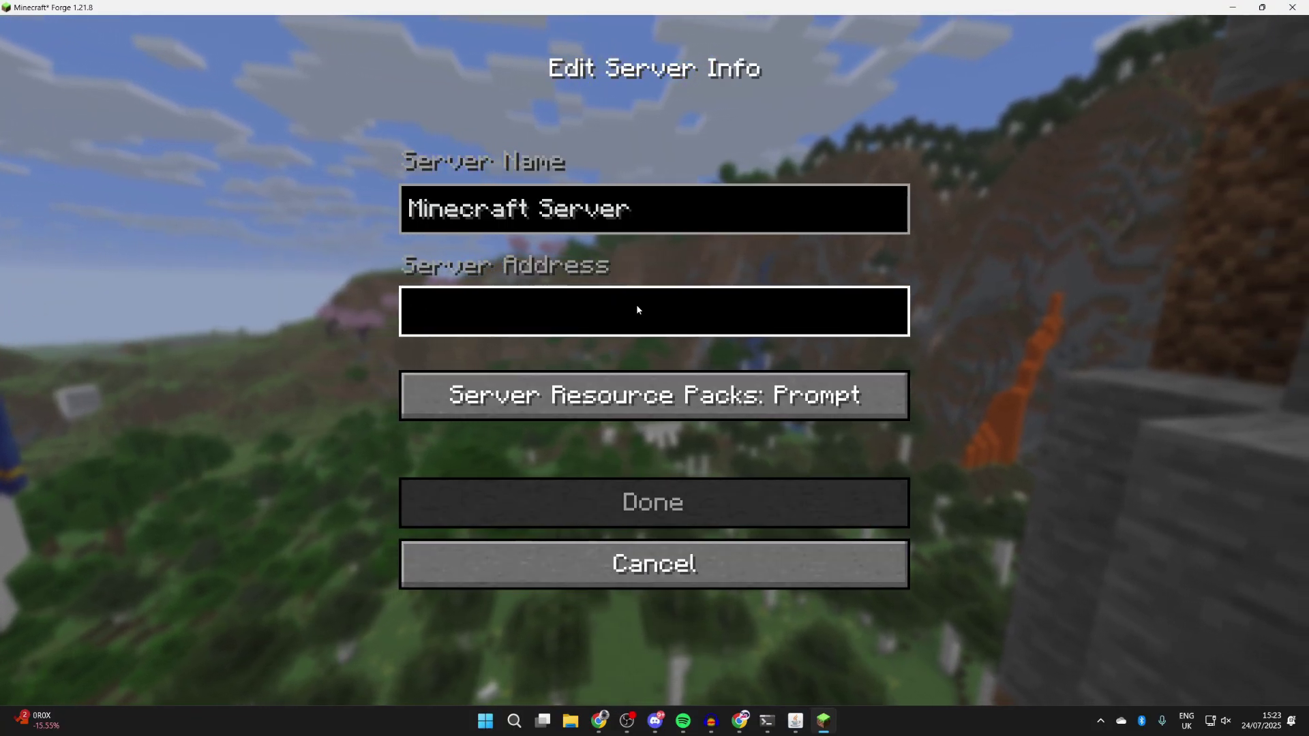
text(localhost)
click(738, 513)
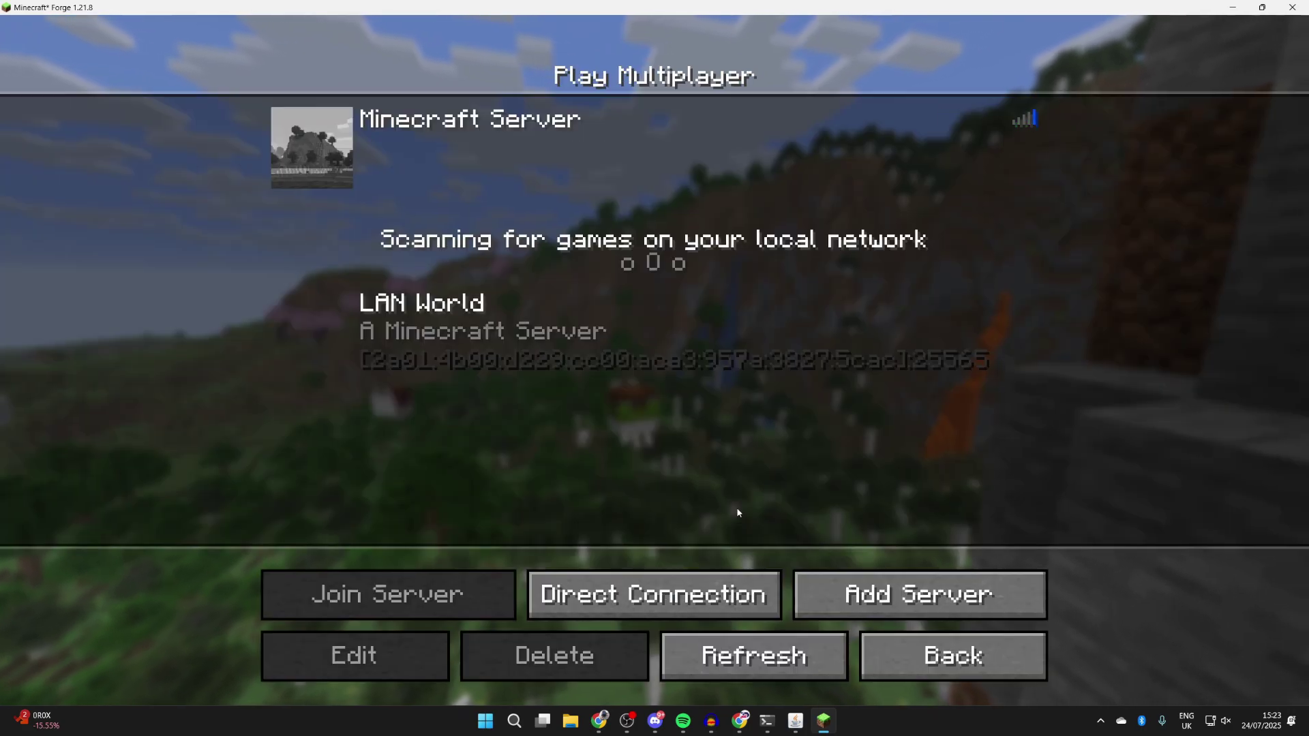
click(638, 166)
click(409, 591)
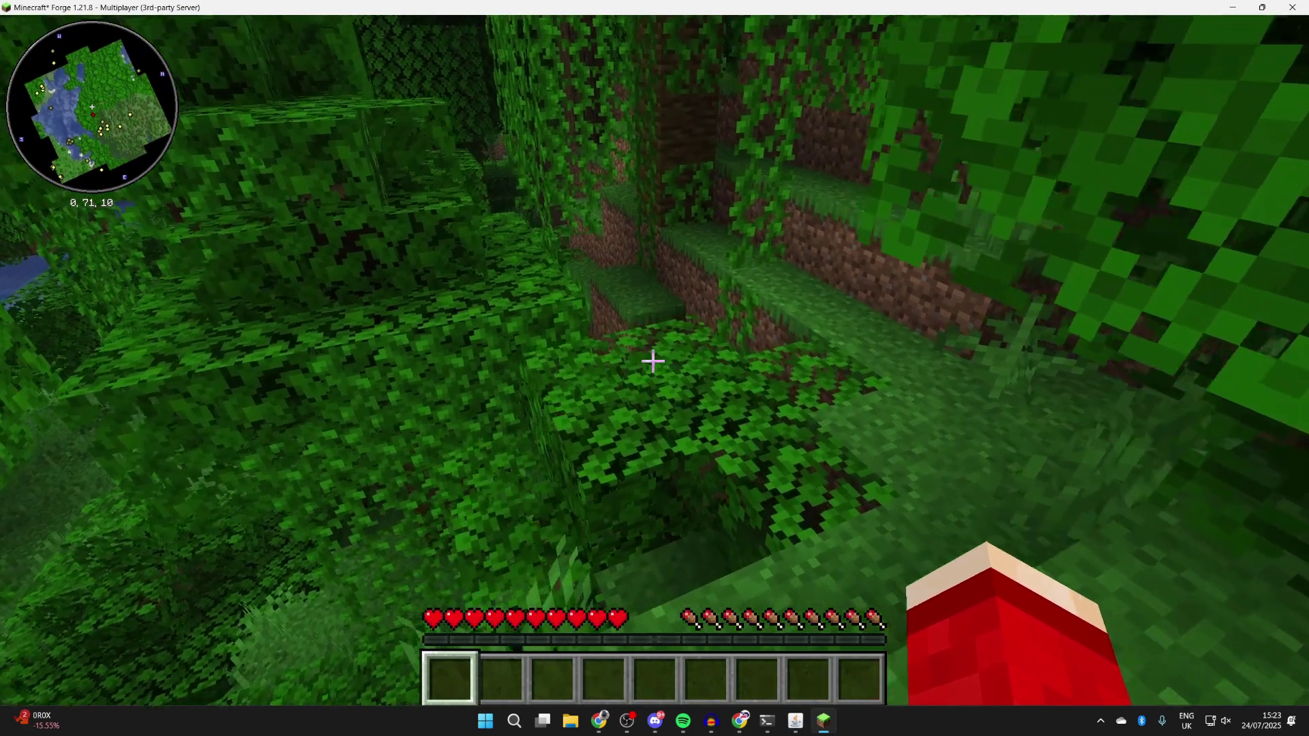
Climb over the jungle canopy and walk down to the riverbank near -42, 63, 12.
key(w)
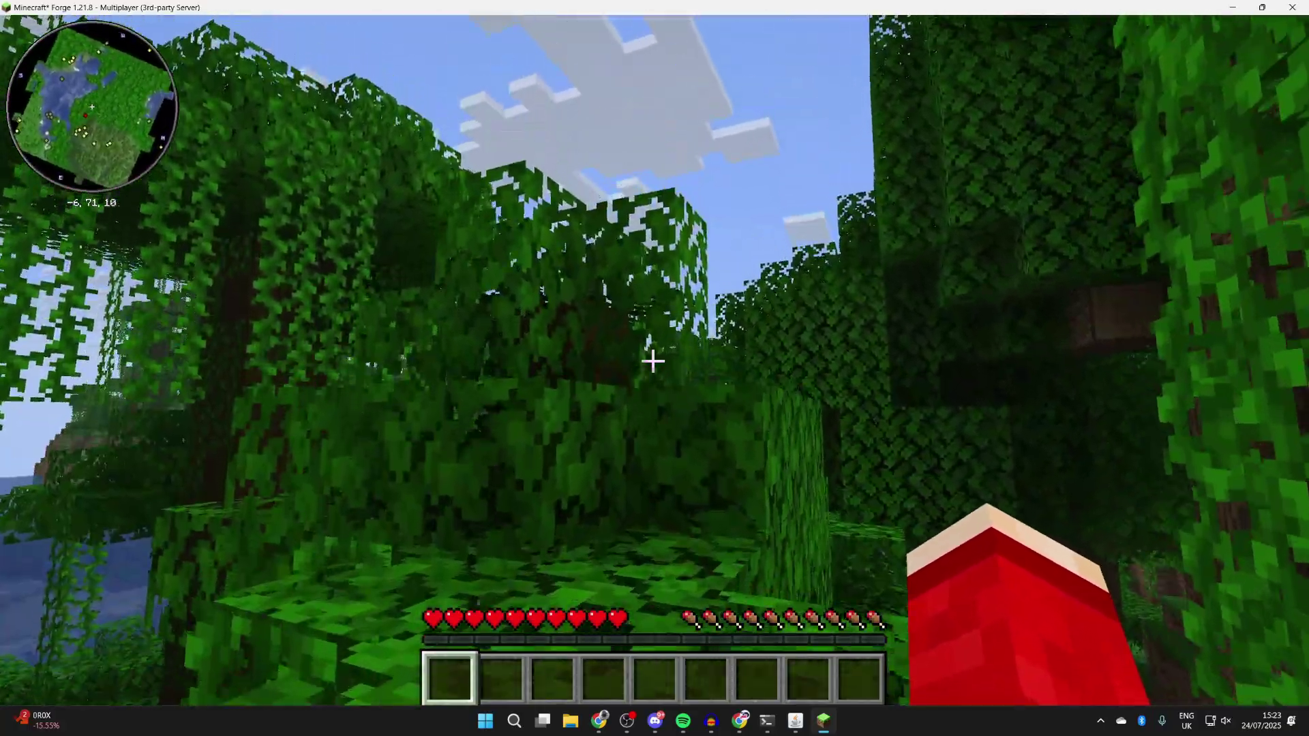
key(w)
key(space)
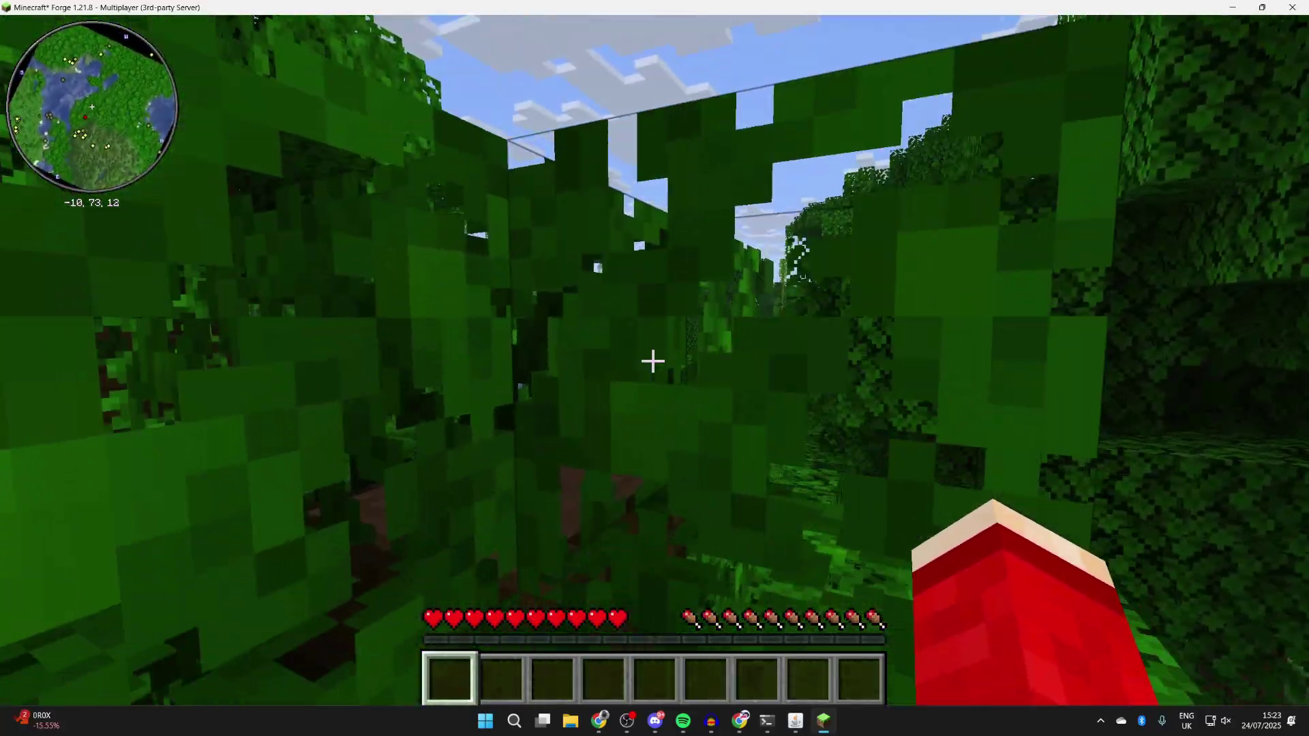
key(w)
key(space)
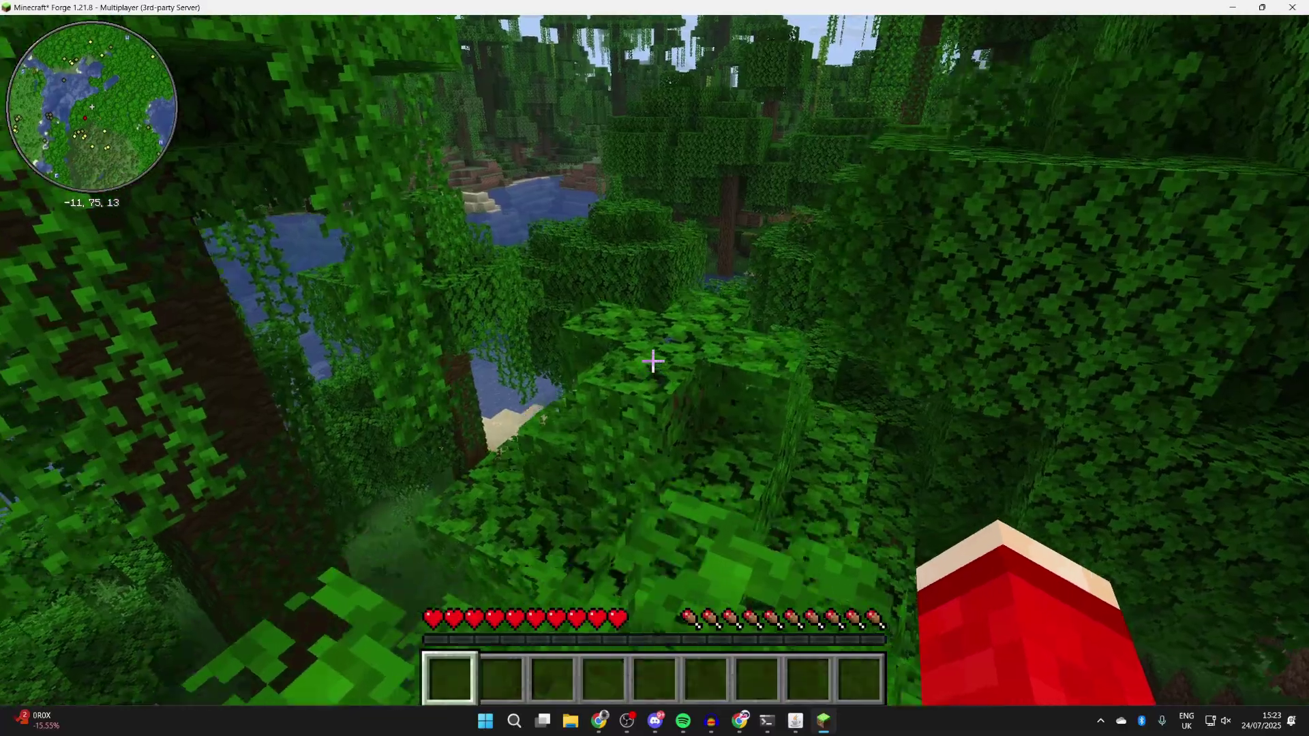
key(w)
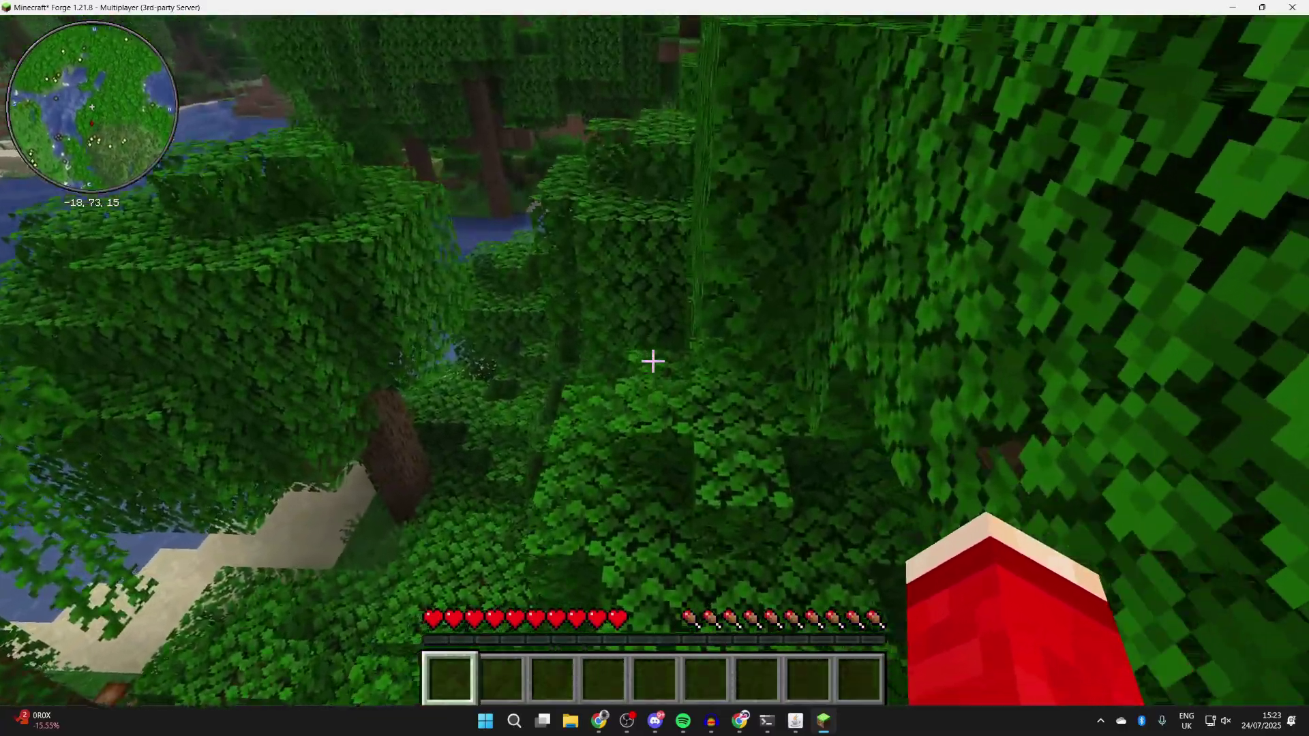
key(w)
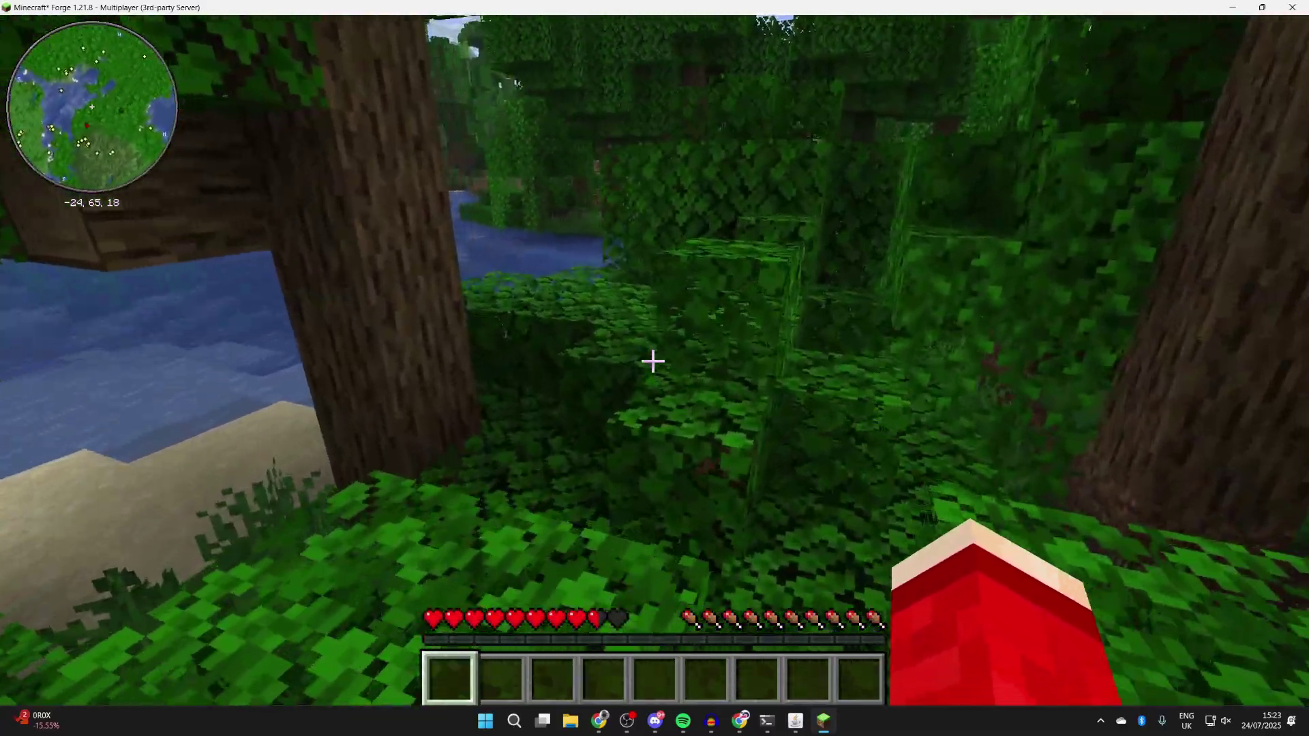
key(w)
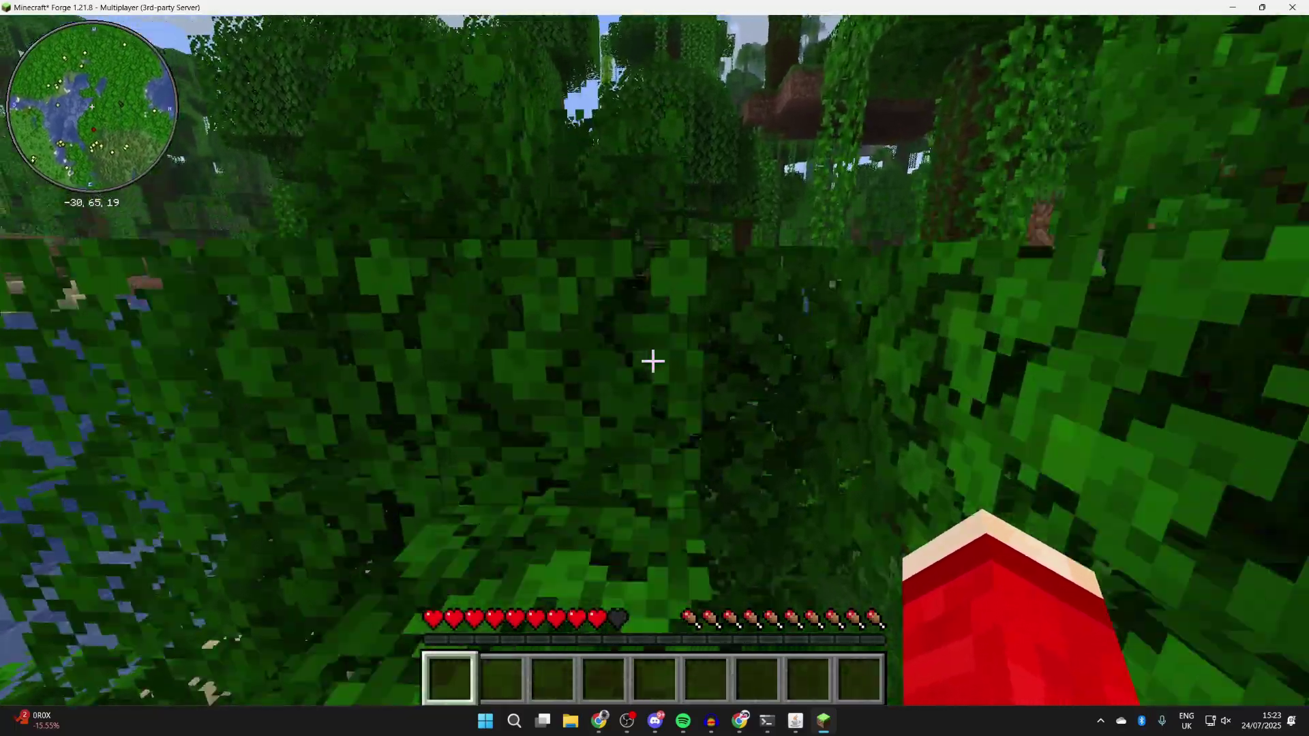
key(w)
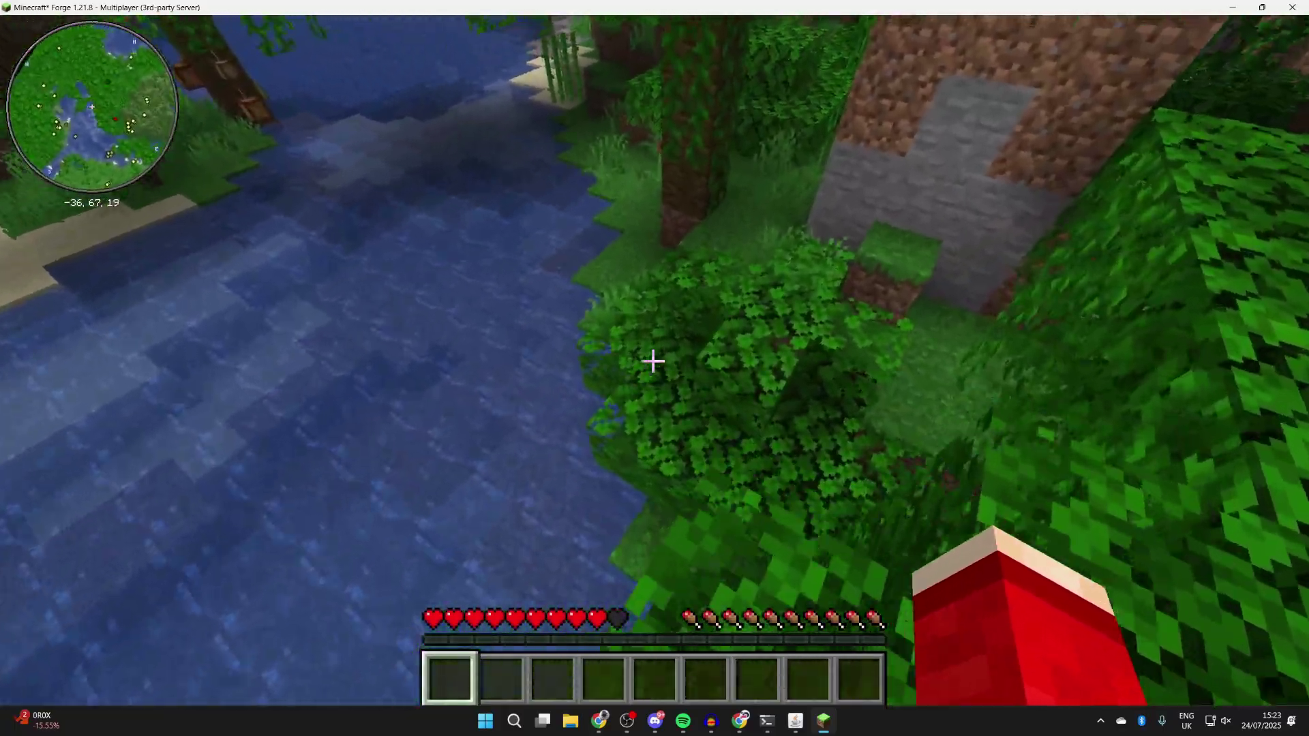
key(w)
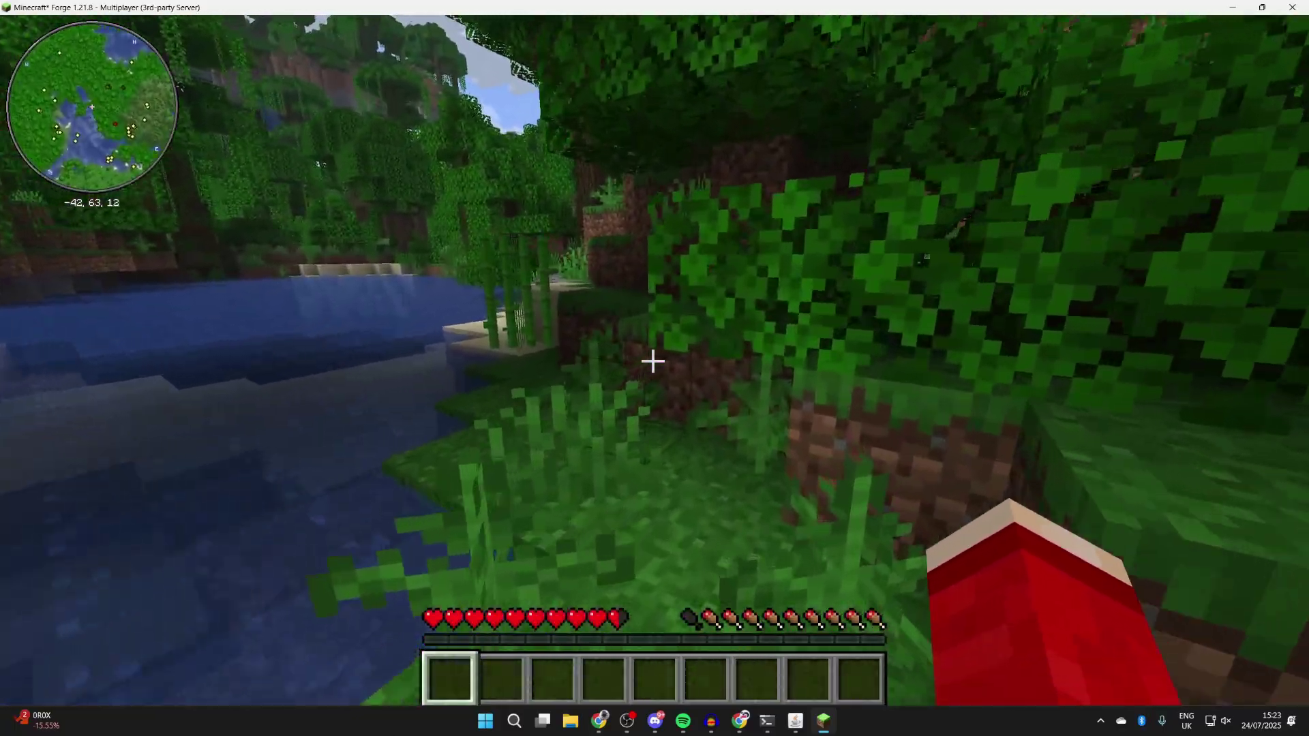